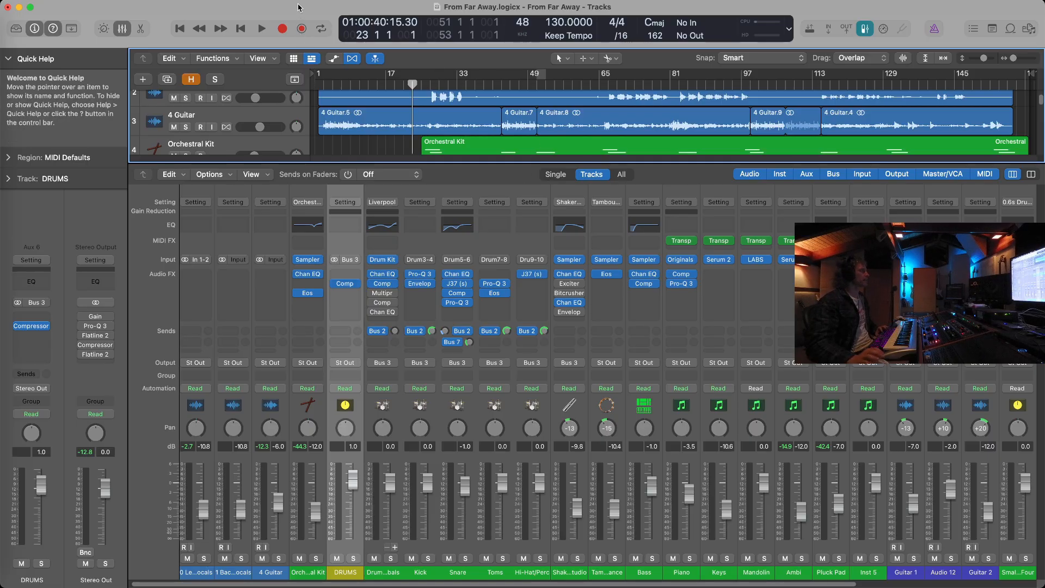
# Step: Play back the song, select the Orchestral Kit channel, stop playback and return the playhead to bar 25
pyautogui.press('space')
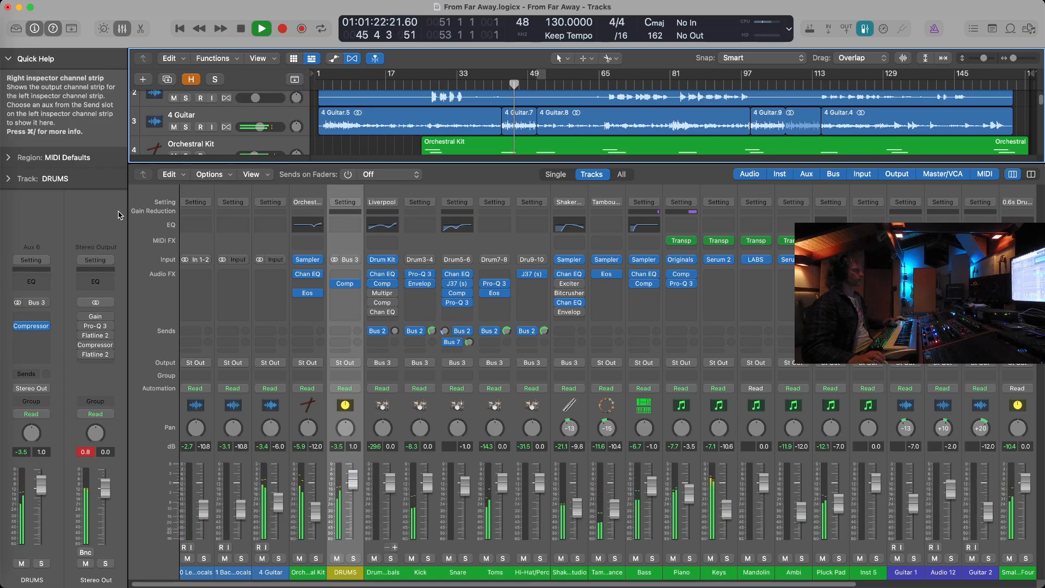
pyautogui.click(320, 549)
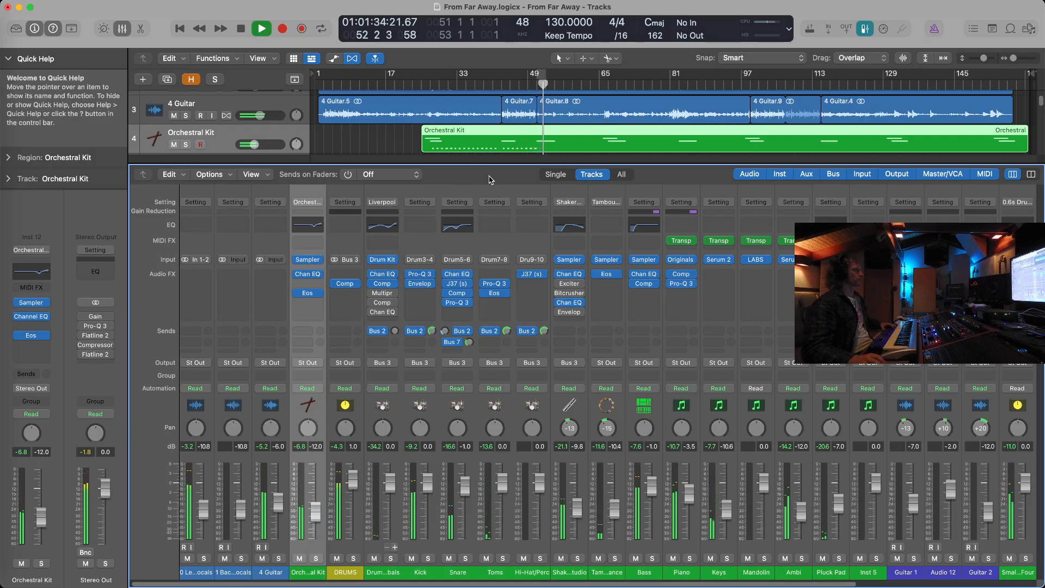
pyautogui.press('space')
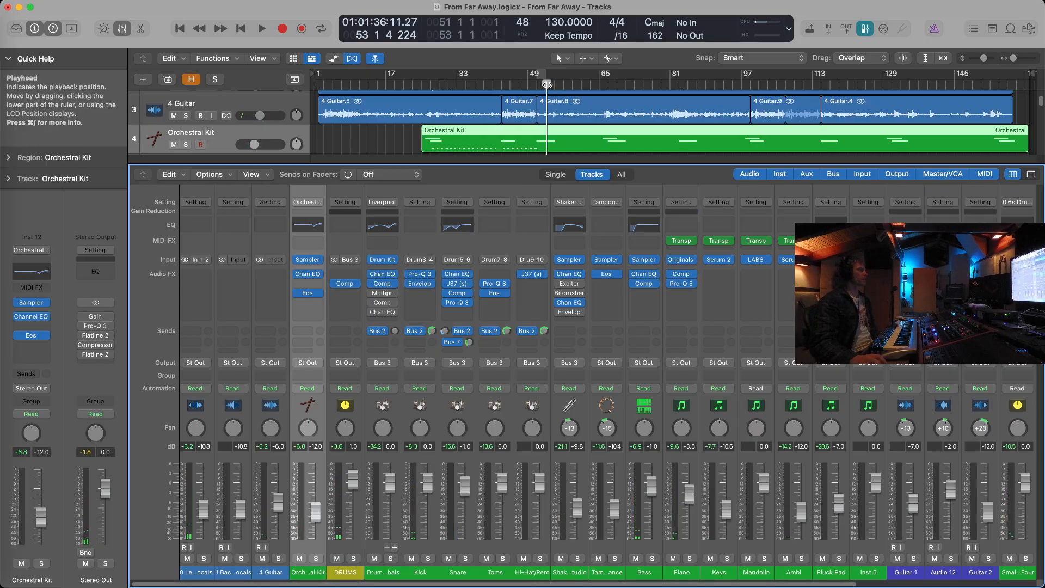
pyautogui.moveTo(546, 84); pyautogui.dragTo(422, 73)
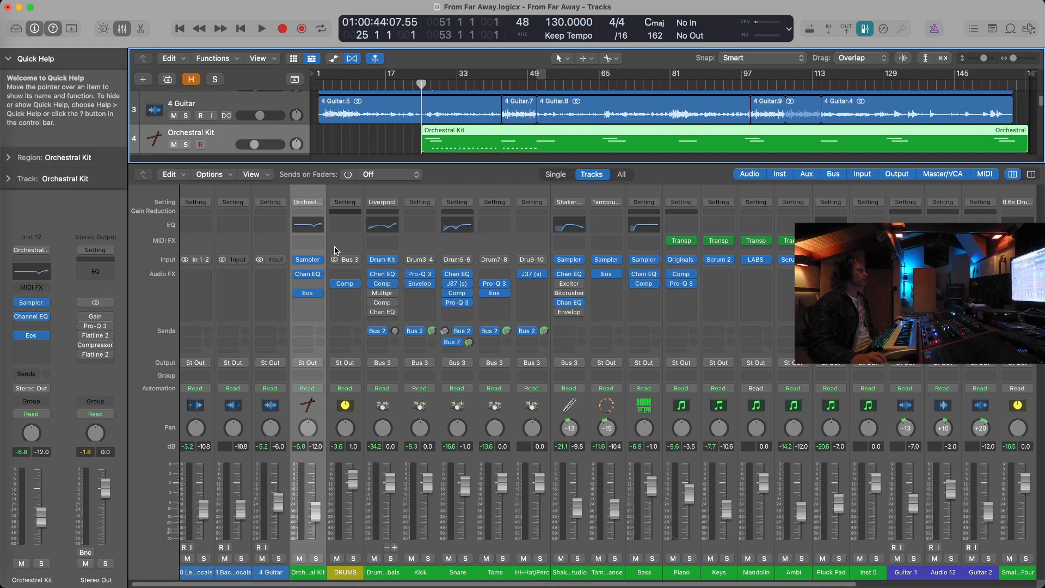
# Step: Select the Orchestral Kit channel strip and the DRUMS channel strip in turn in the mixer
pyautogui.click(329, 191)
pyautogui.click(312, 192)
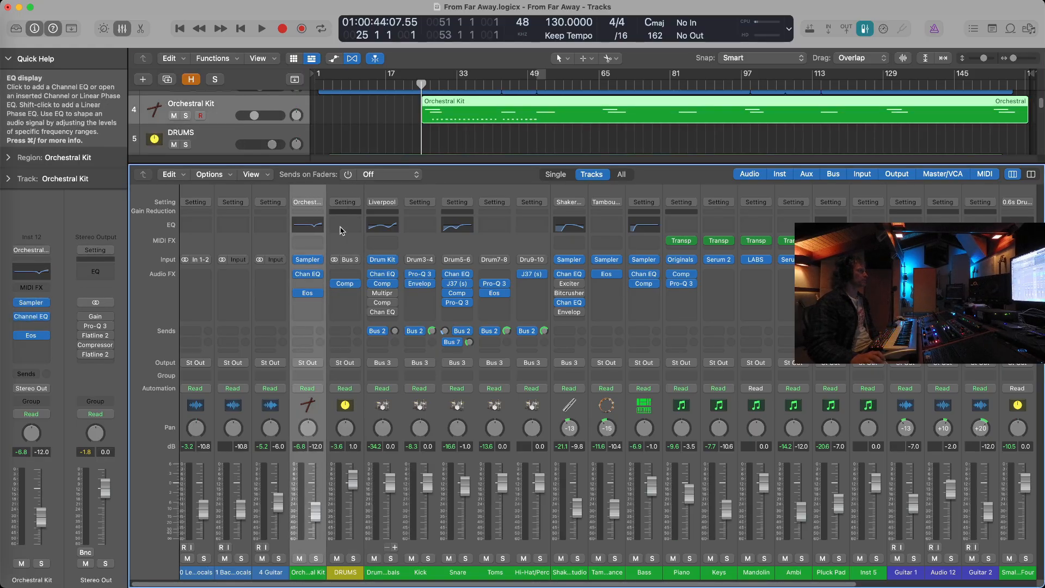
pyautogui.click(340, 201)
pyautogui.click(341, 193)
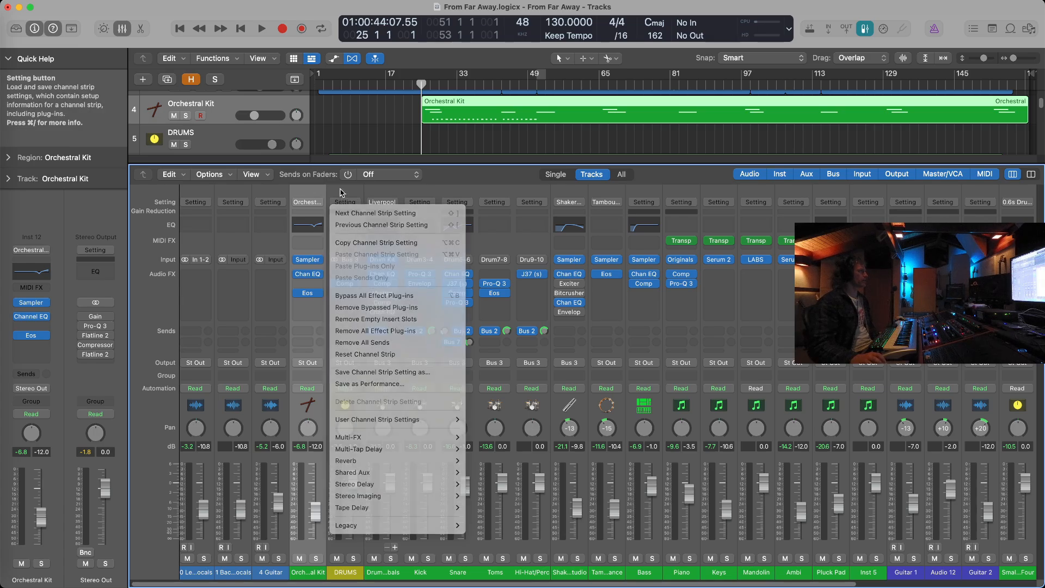
pyautogui.click(341, 192)
# Step: Open Drum Kit Designer on the Drums/Cymbals channel, audition the kick and snare, and close the plug-in
pyautogui.click(383, 260)
pyautogui.moveTo(639, 143); pyautogui.dragTo(494, 60)
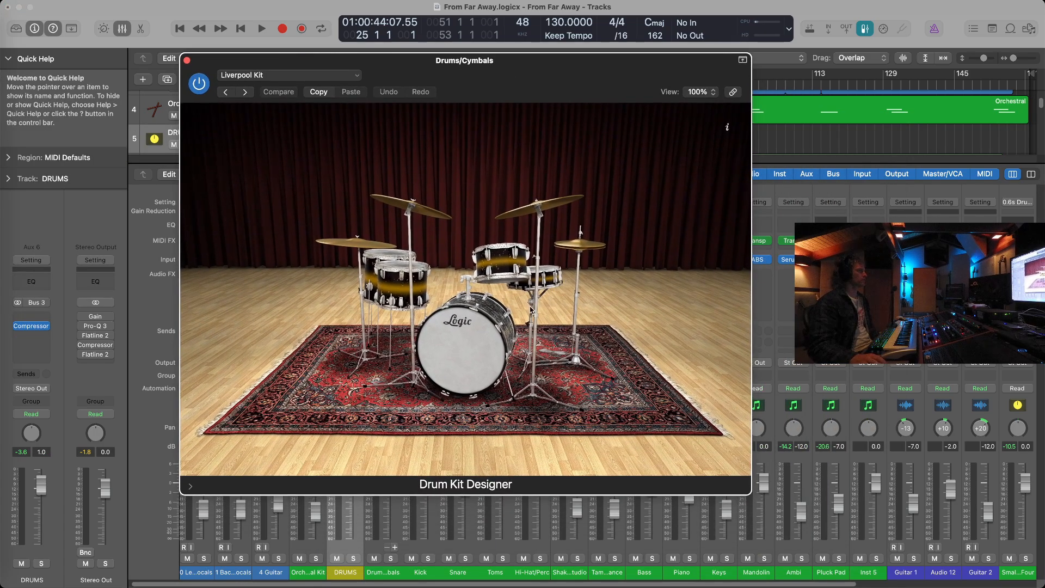
pyautogui.click(482, 365)
pyautogui.click(542, 278)
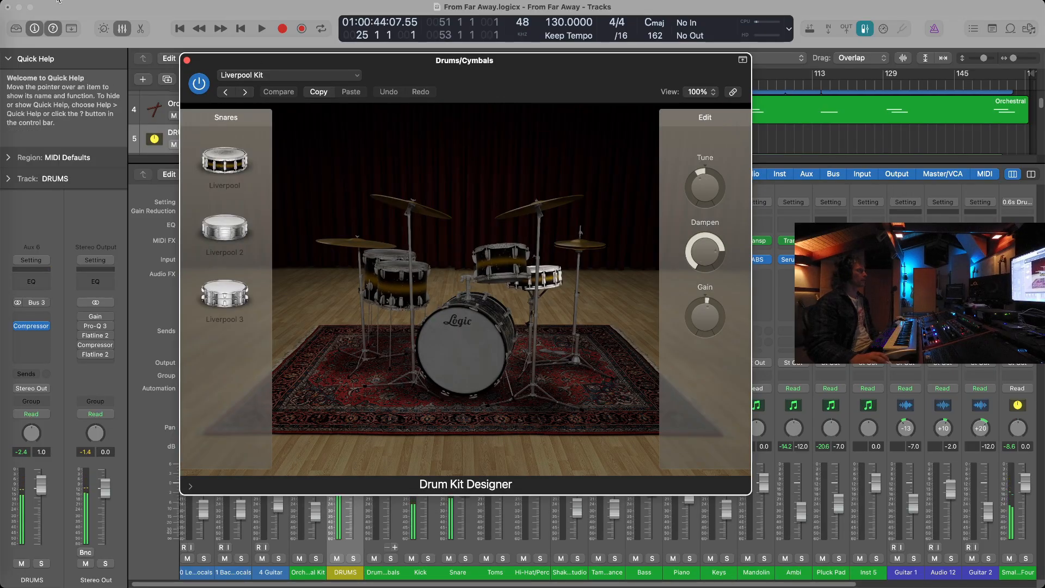
pyautogui.click(187, 60)
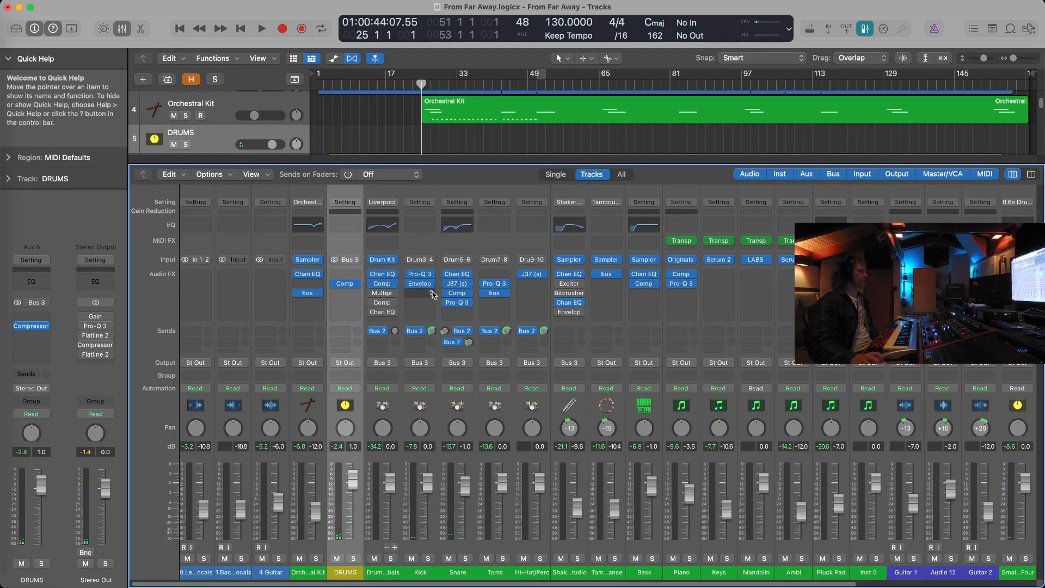
# Step: Check the Stereo and Multi-Output options for Drum Kit Designer on the Drums/Cymbals channel without changing the instrument
pyautogui.click(389, 259)
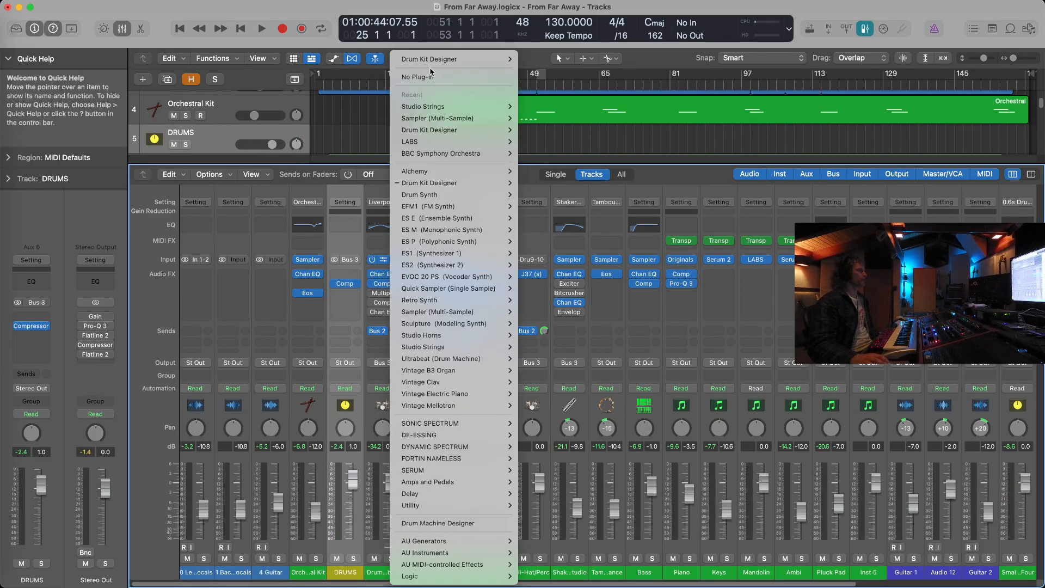
pyautogui.moveTo(435, 59)
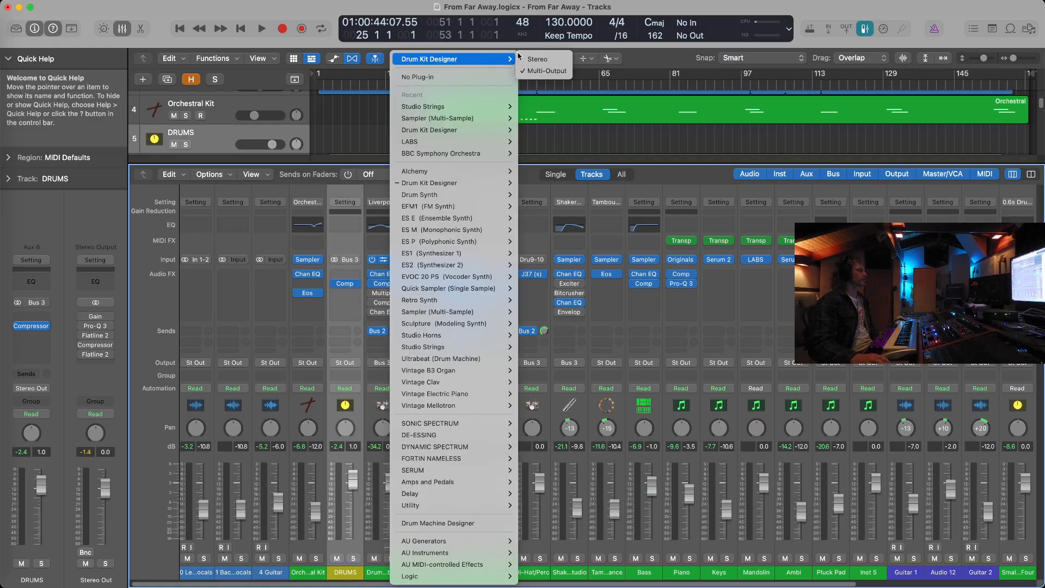
pyautogui.click(625, 209)
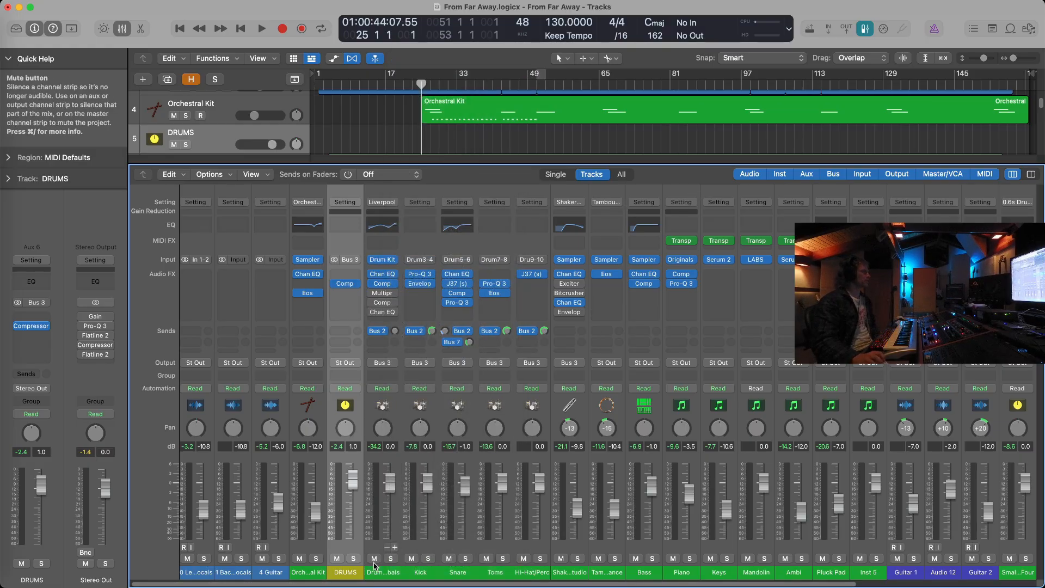
# Step: Select the Kick, Snare and Hi-Hat/Perc output channels in turn to examine their separate processing
pyautogui.click(422, 548)
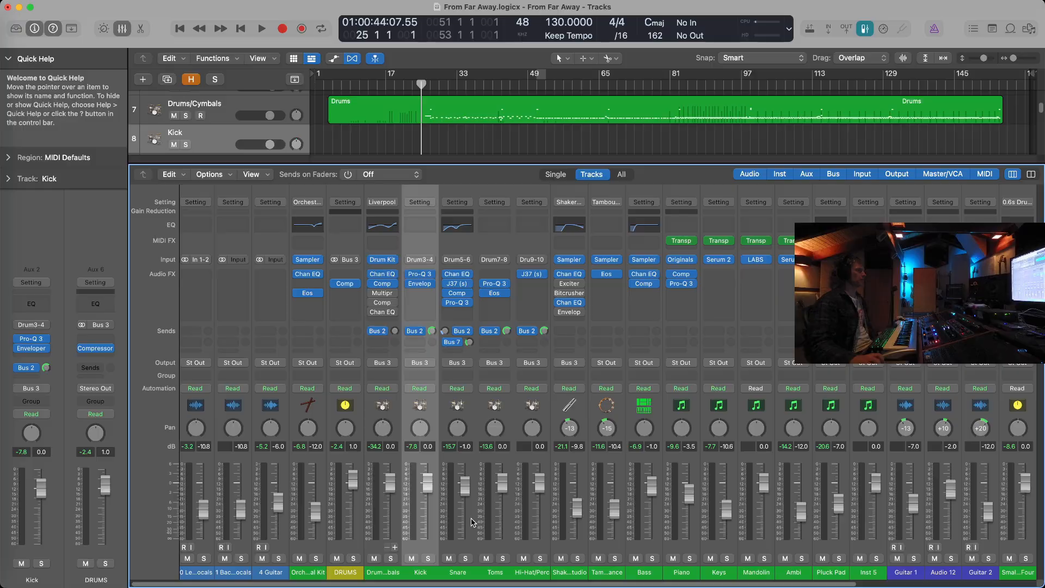
pyautogui.click(471, 522)
pyautogui.click(544, 497)
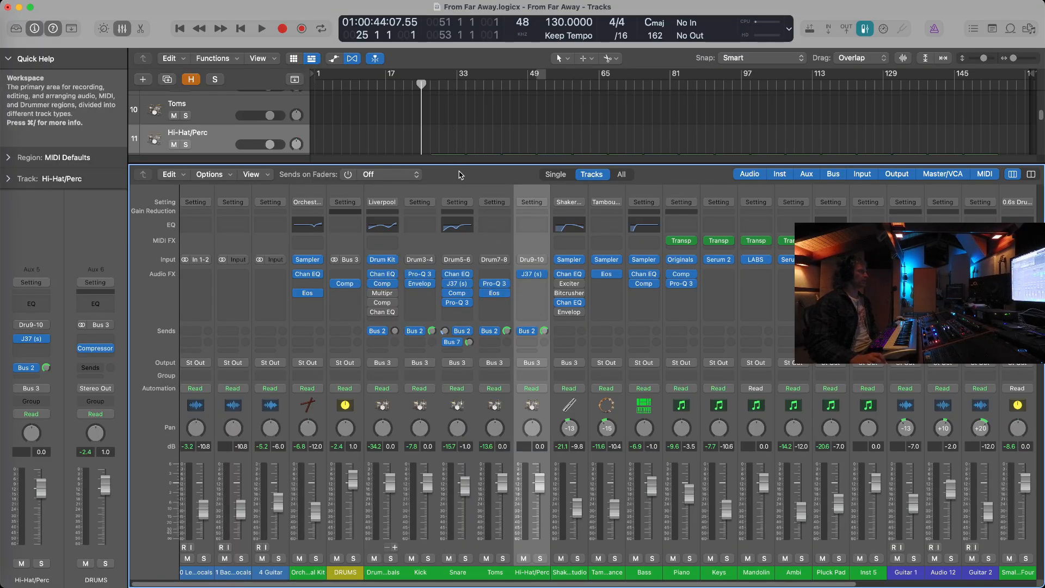
# Step: Open the Sampler instrument on the Orchestral Kit channel, inspect its settings, and close it
pyautogui.click(307, 197)
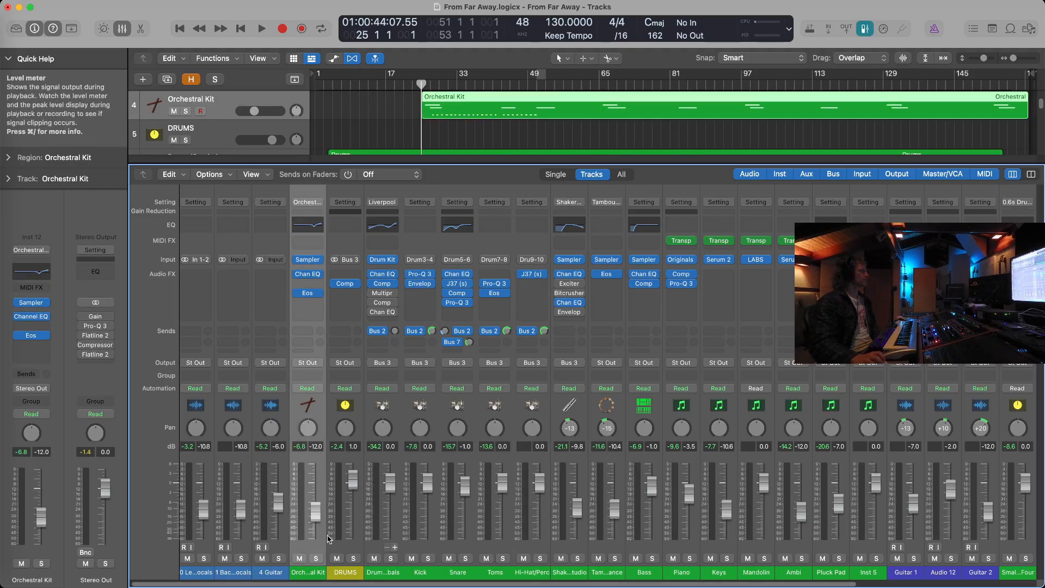
pyautogui.click(308, 259)
pyautogui.moveTo(653, 93); pyautogui.dragTo(488, 15)
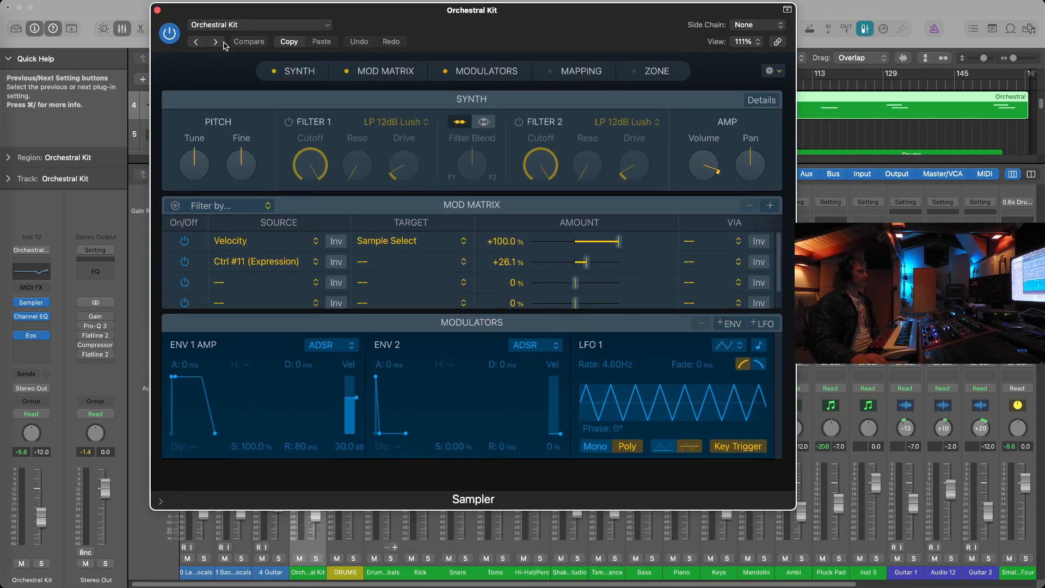
pyautogui.click(157, 10)
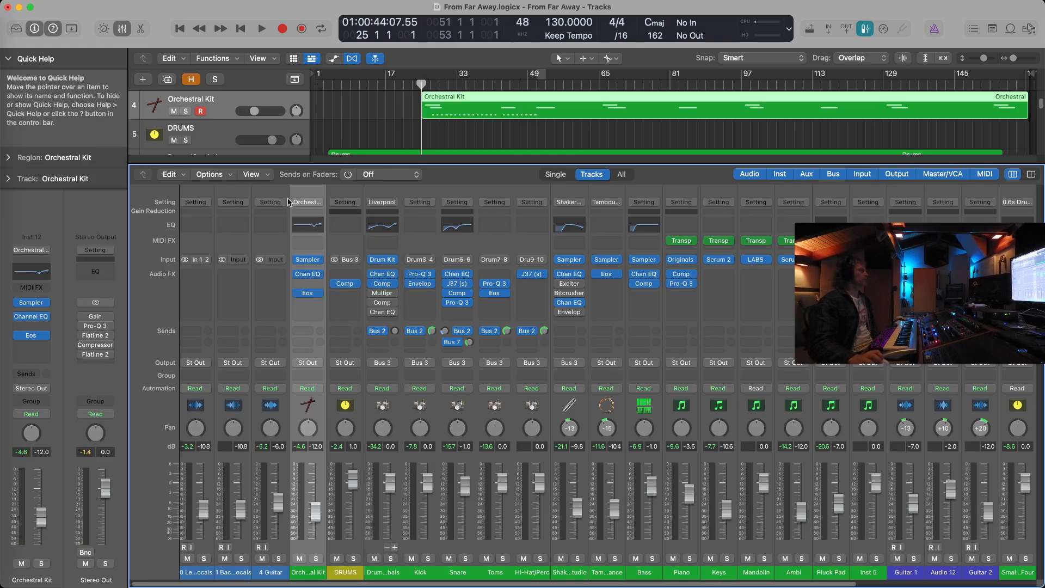
# Step: Enlarge the Tracks area and play the song briefly from just before the Orchestral Kit region
pyautogui.moveTo(454, 162); pyautogui.dragTo(465, 207)
pyautogui.scroll(-1, 440, 136)
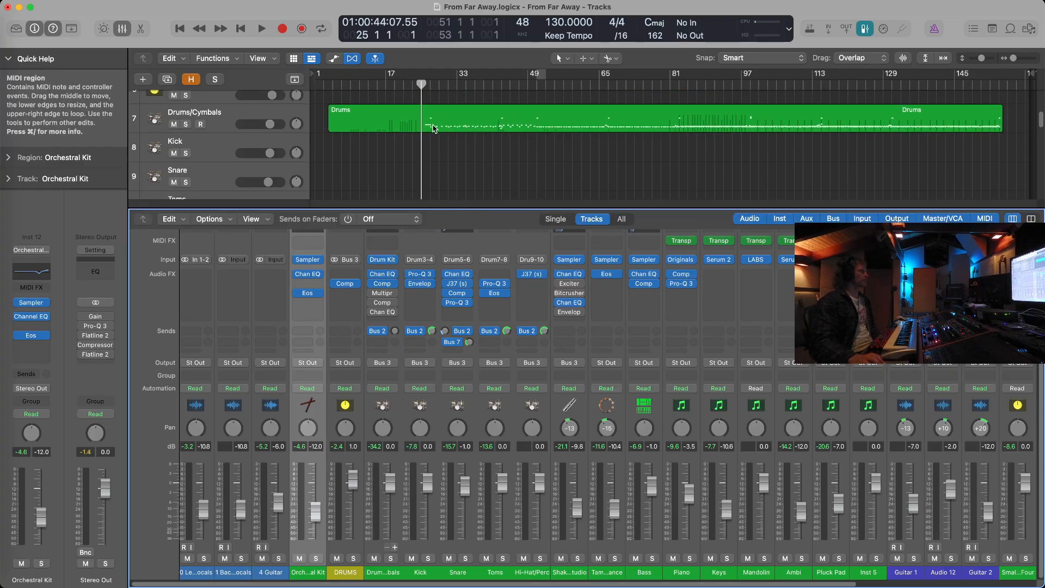
pyautogui.scroll(4, 441, 135)
pyautogui.scroll(-2, 441, 136)
pyautogui.moveTo(420, 84); pyautogui.dragTo(403, 83)
pyautogui.press('space')
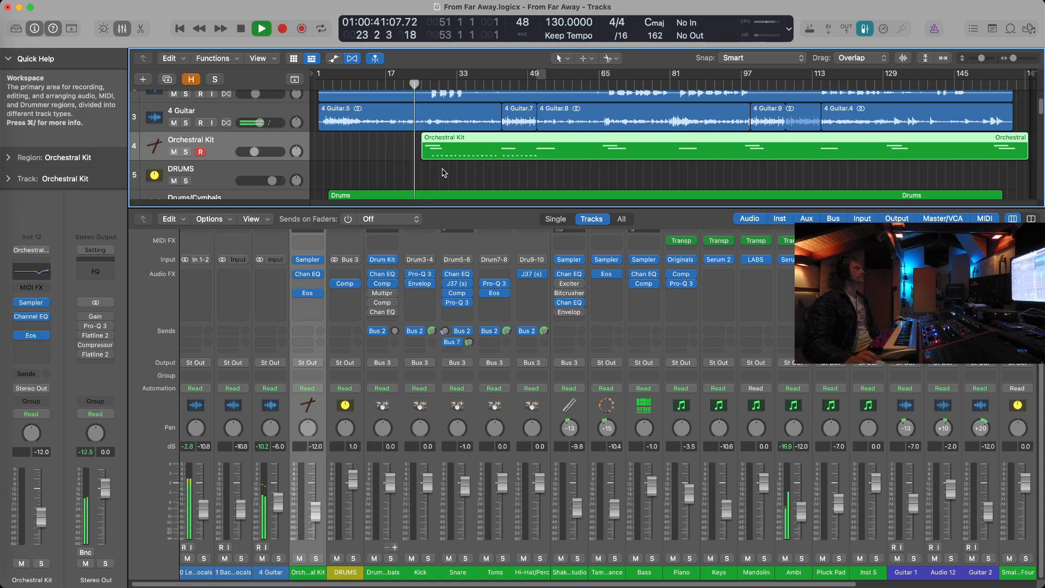
pyautogui.press('space')
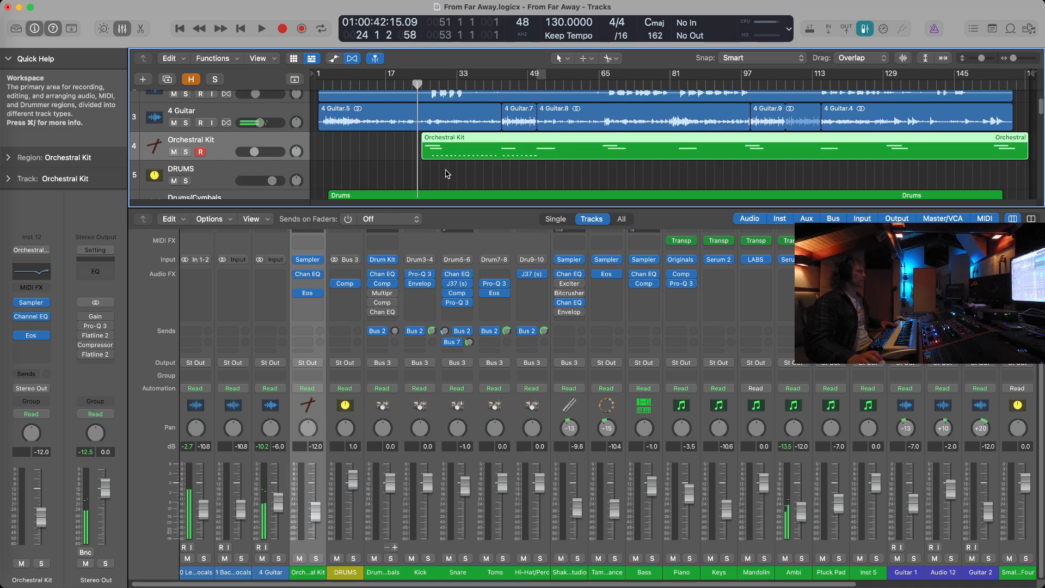
# Step: Solo the Orchestral Kit track and listen to the start of its region
pyautogui.press('s')
pyautogui.press('space')
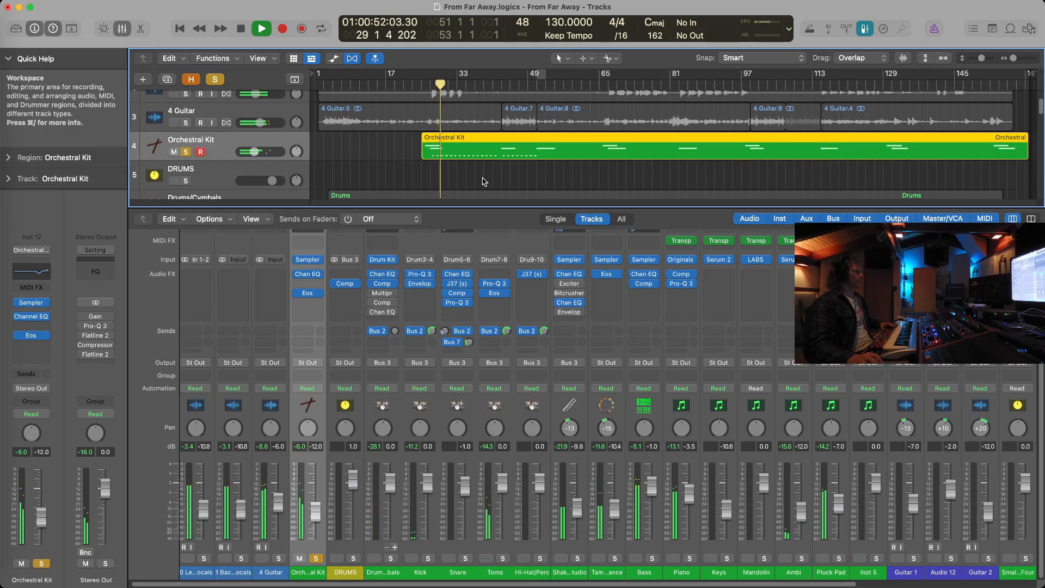
pyautogui.press('space')
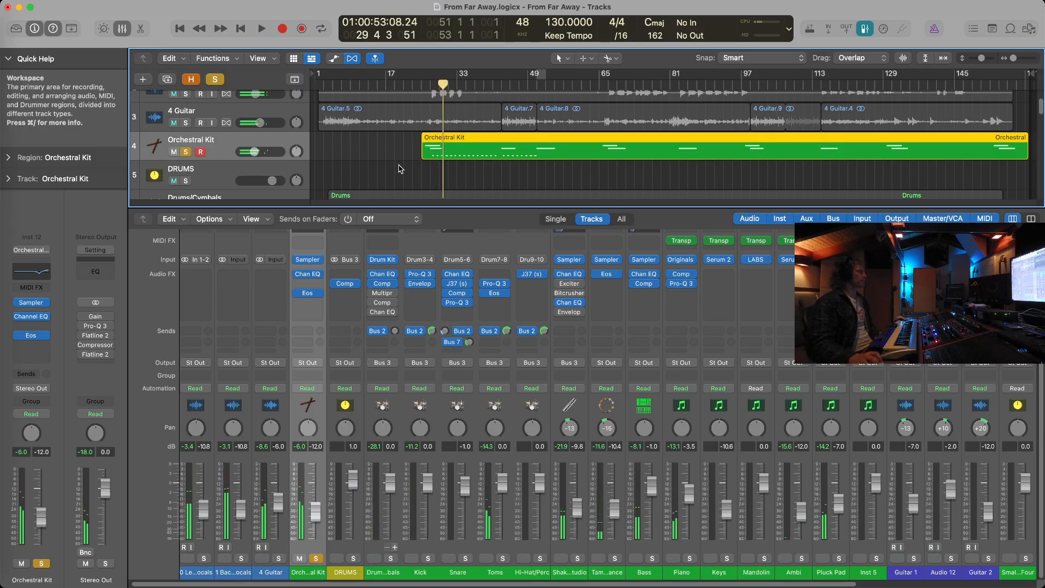
# Step: Open the Orchestral Kit region in the Piano Roll and audition the Cymbal Roll Crescendo and Cymbal Hit sounds
pyautogui.doubleClick(437, 143)
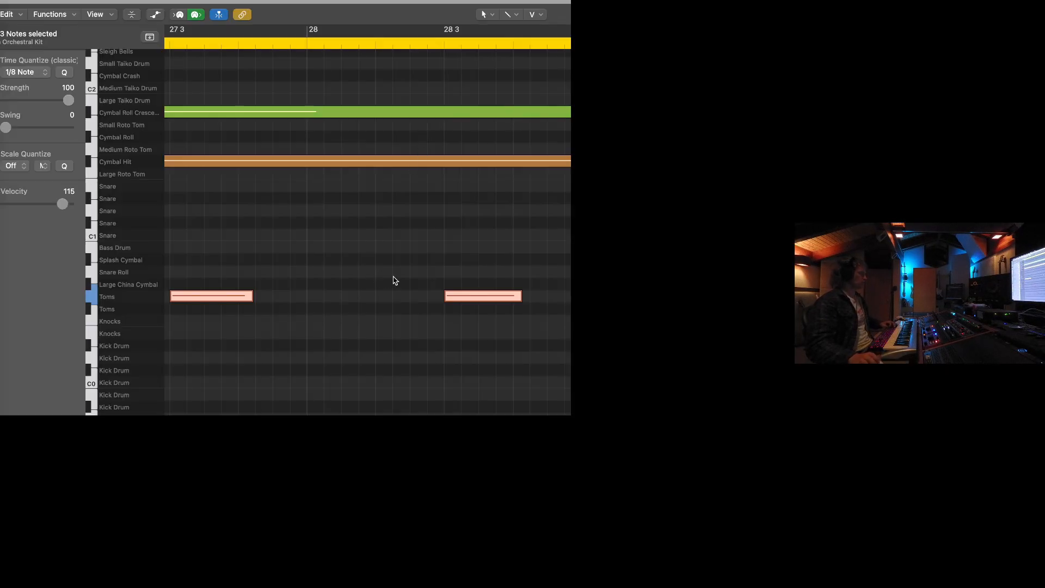
pyautogui.hscroll(-5, 398, 280)
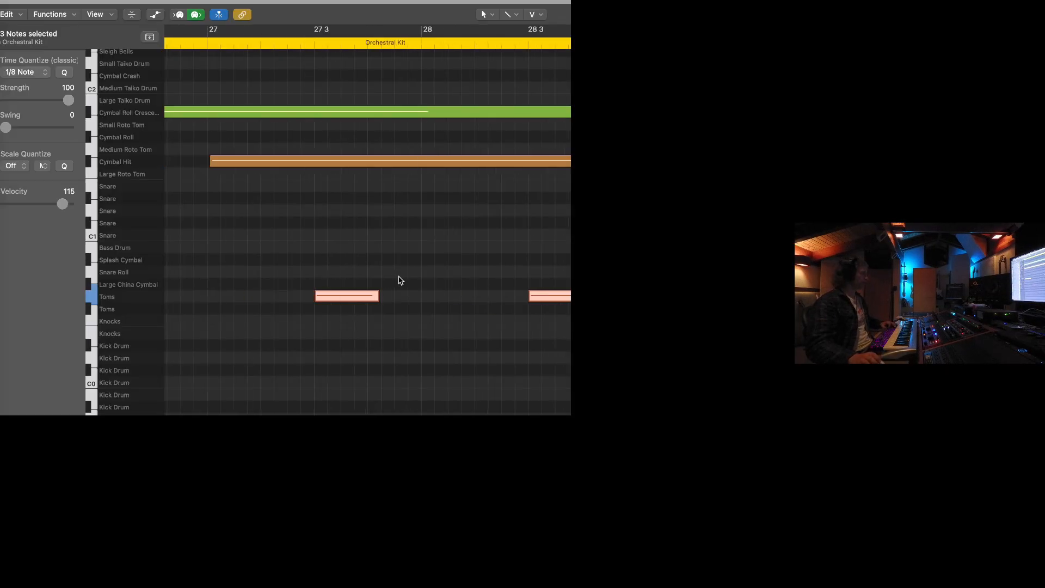
pyautogui.scroll(-5, 471, 280)
pyautogui.hscroll(-5, 485, 282)
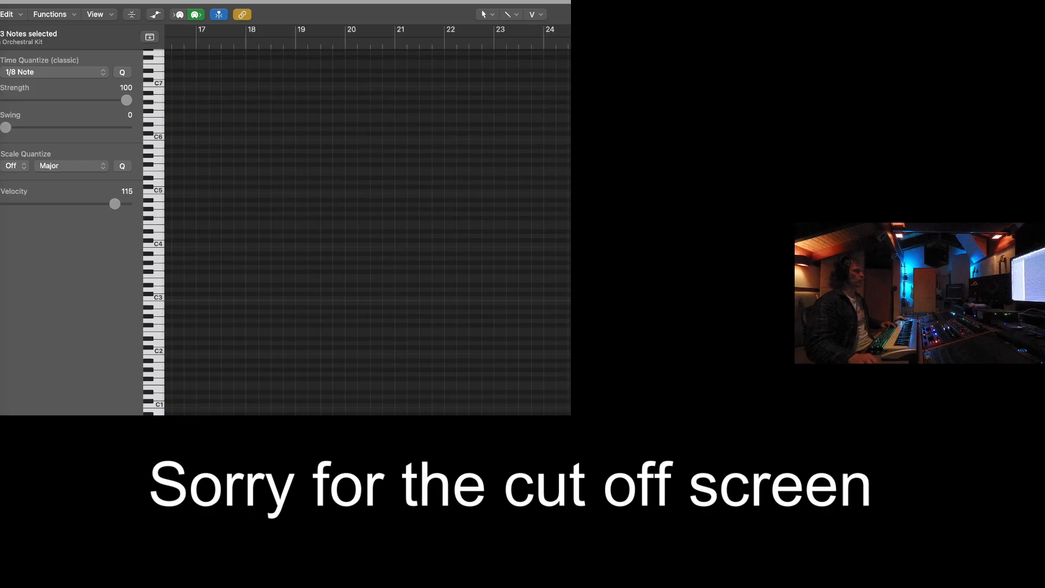
pyautogui.hscroll(3, 502, 283)
pyautogui.scroll(5, 502, 284)
pyautogui.scroll(-3, 89, 232)
pyautogui.click(88, 232)
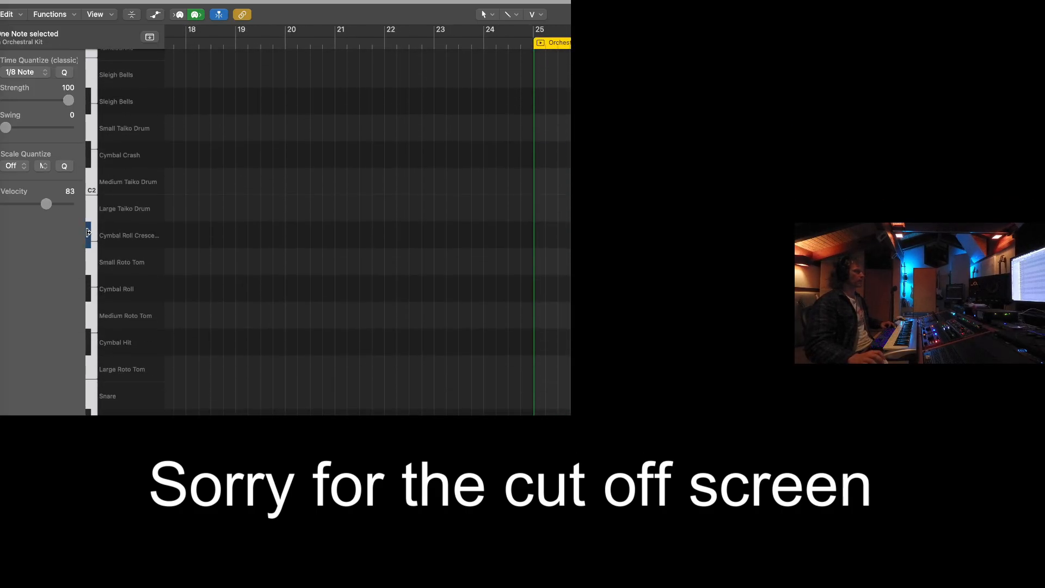
pyautogui.click(88, 233)
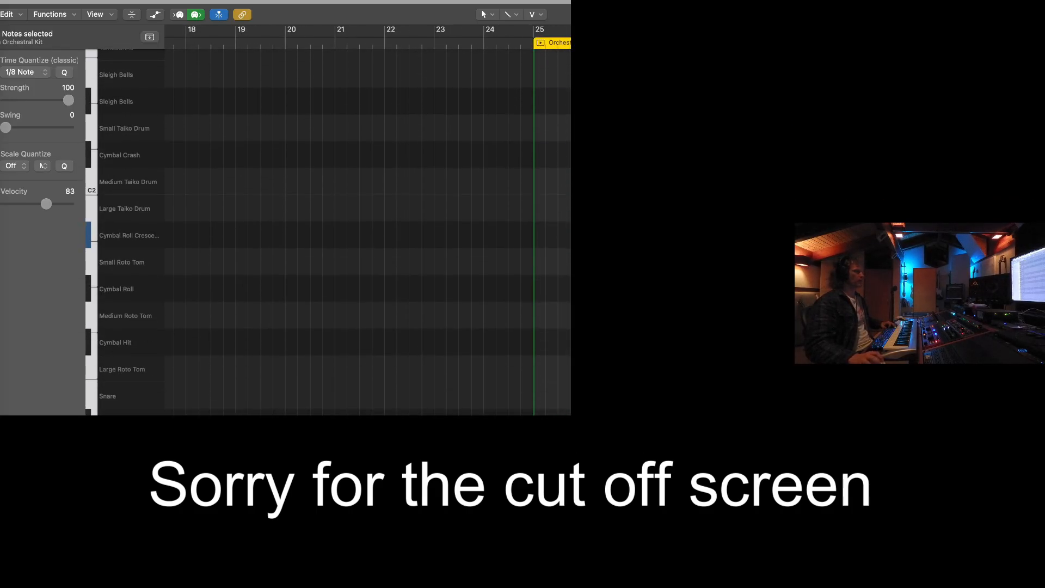
pyautogui.click(89, 342)
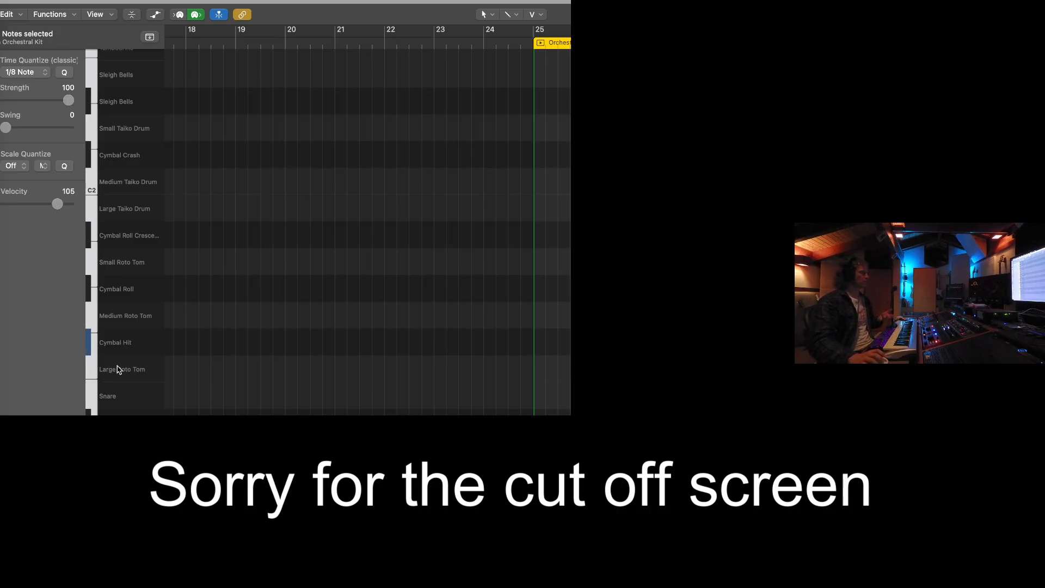
pyautogui.click(88, 343)
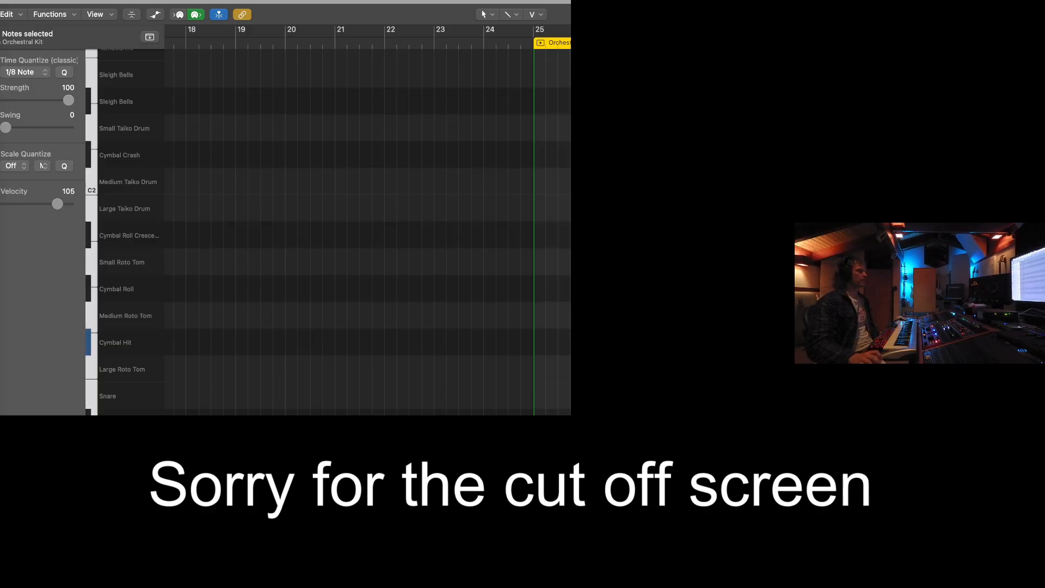
# Step: Bring the region's first notes into view and audition the Toms sound and the Toms note in bar 27
pyautogui.scroll(-7, 348, 232)
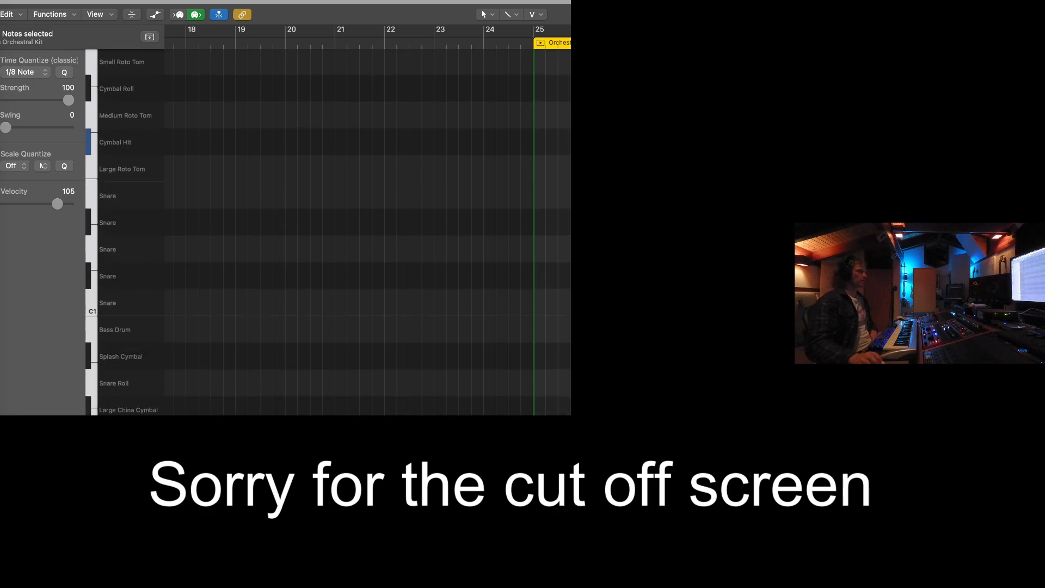
pyautogui.press('super+Up')
pyautogui.hscroll(5, 367, 231)
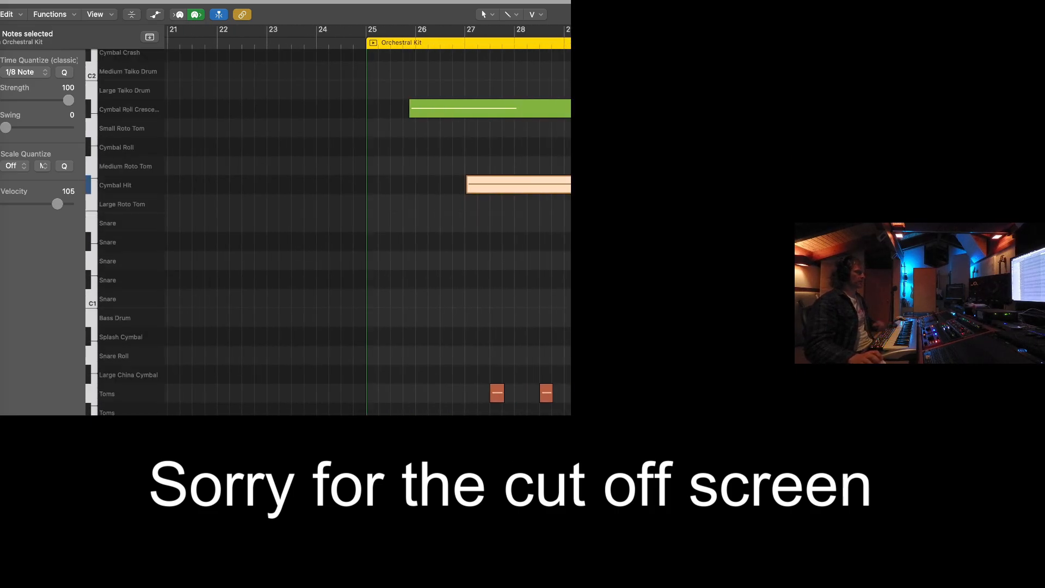
pyautogui.click(93, 396)
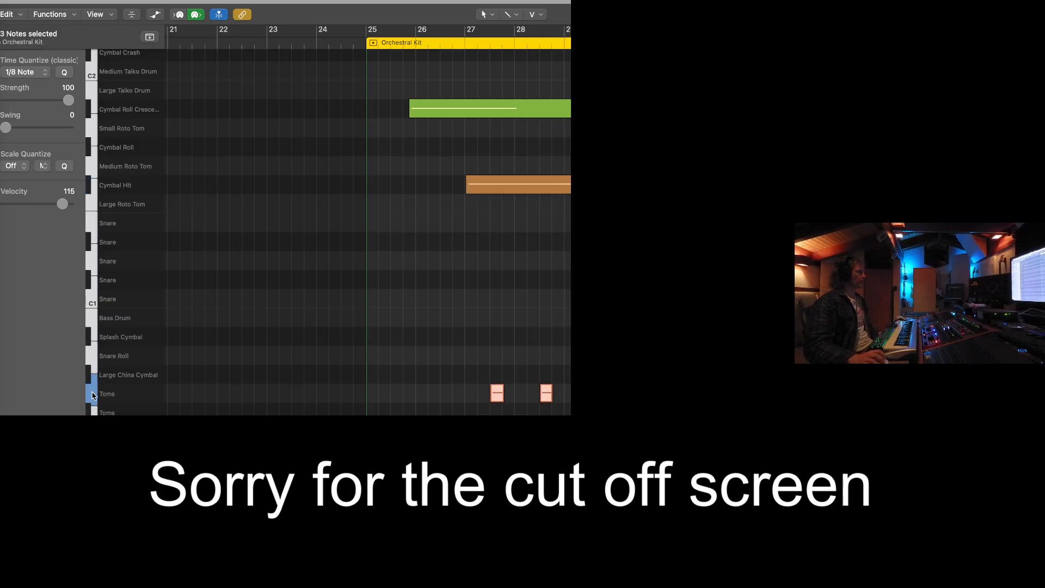
pyautogui.moveTo(496, 393); pyautogui.dragTo(496, 392)
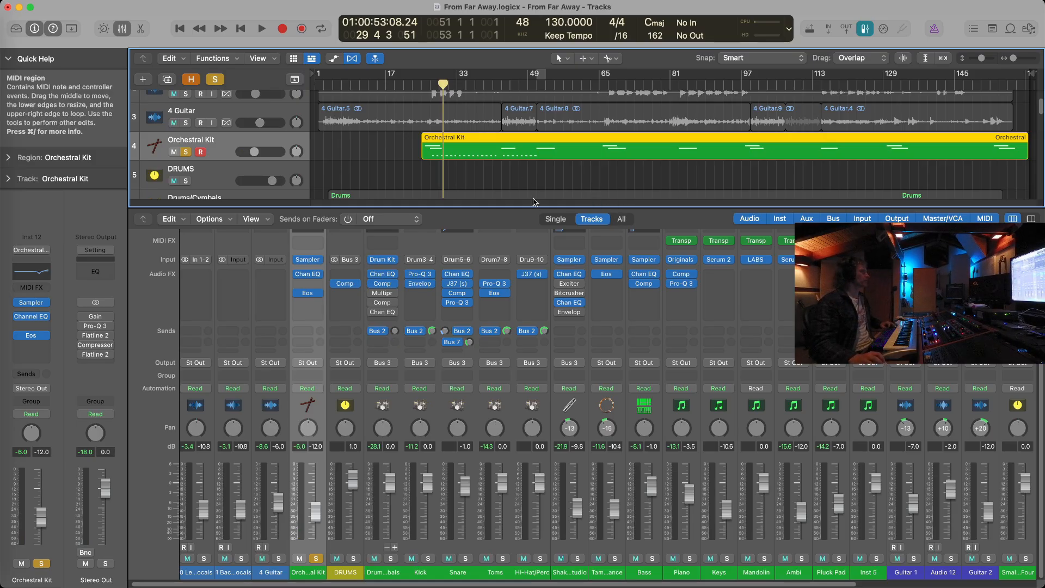
# Step: Enlarge the Tracks area further over the mixer and turn off solo on the Orchestral Kit track
pyautogui.moveTo(533, 207); pyautogui.dragTo(530, 364)
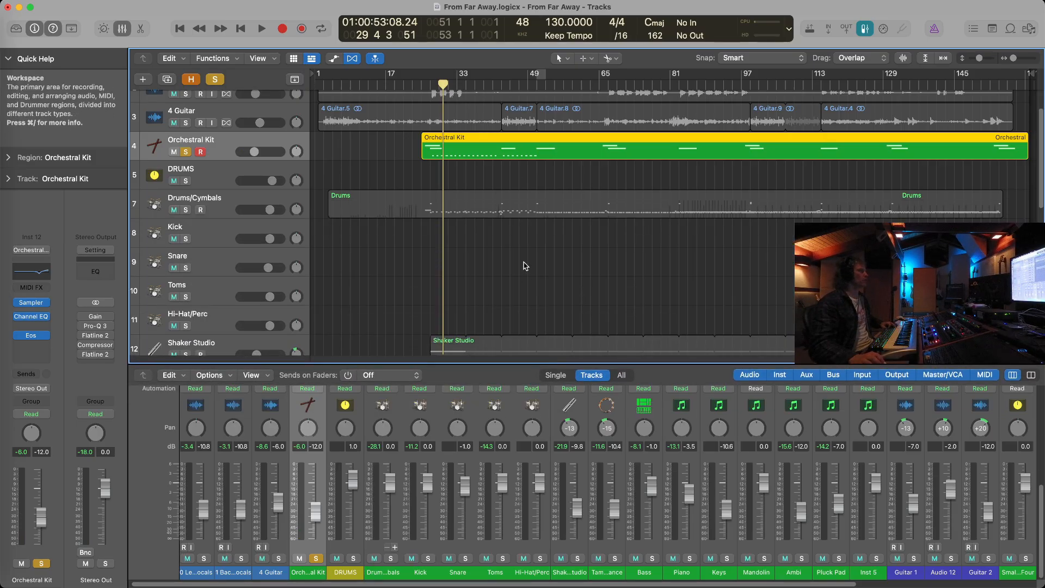
pyautogui.scroll(3, 520, 264)
pyautogui.click(186, 197)
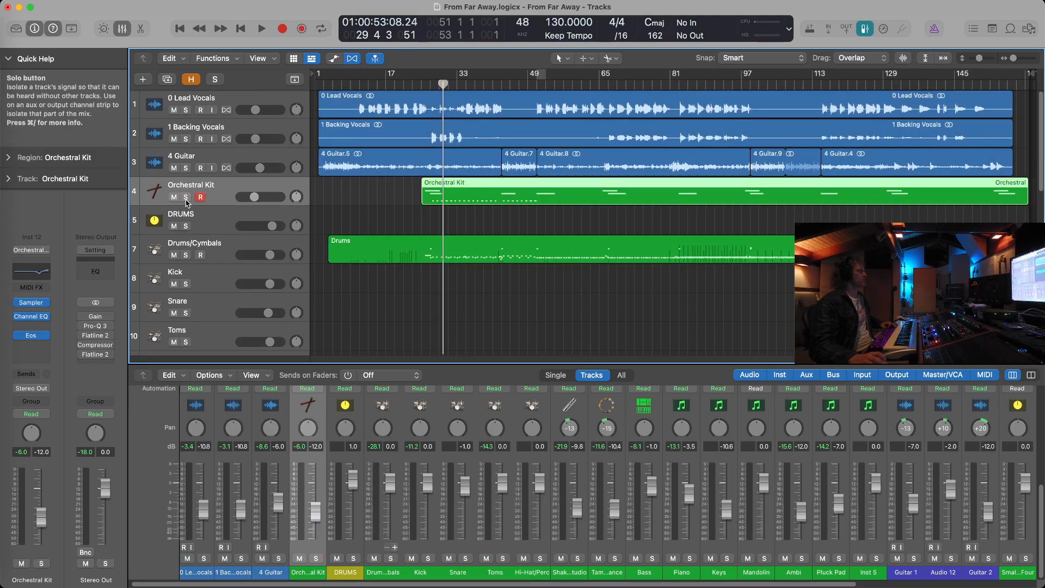
# Step: Move the playhead back to bar 24 and solo the DRUMS track
pyautogui.click(421, 85)
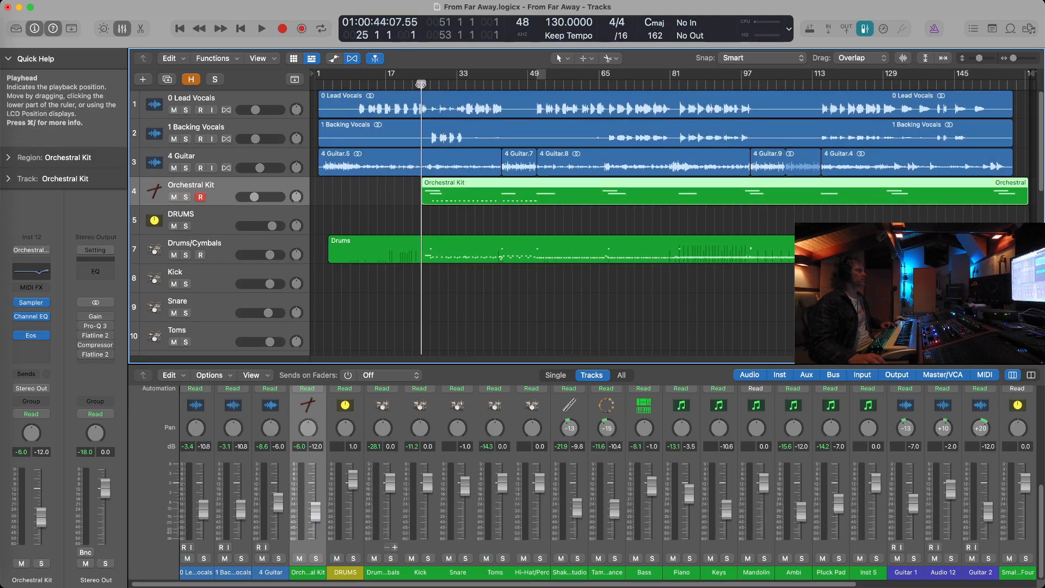
pyautogui.moveTo(420, 85); pyautogui.dragTo(417, 84)
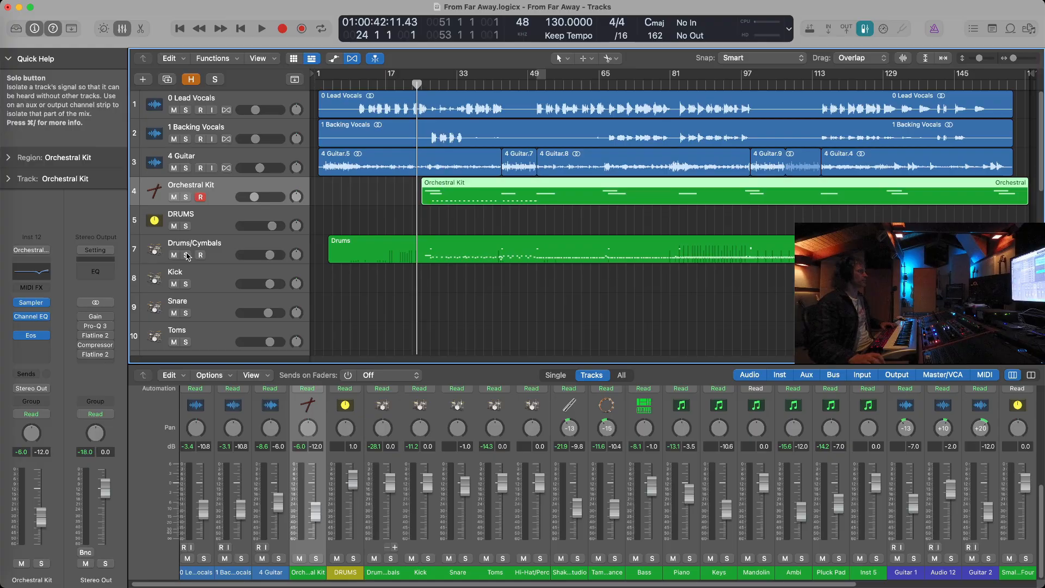
pyautogui.click(186, 225)
pyautogui.click(186, 225)
pyautogui.click(186, 225)
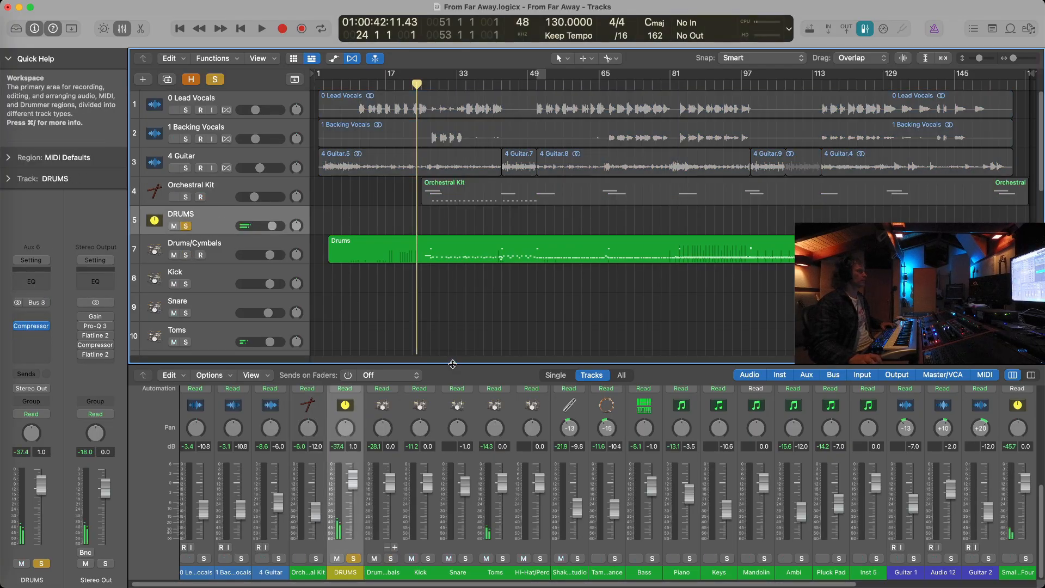
# Step: Enlarge the mixer and listen to the soloed DRUMS track from bar 24, ending with its solo off
pyautogui.moveTo(449, 363); pyautogui.dragTo(443, 214)
pyautogui.press('space')
pyautogui.scroll(-3, 413, 136)
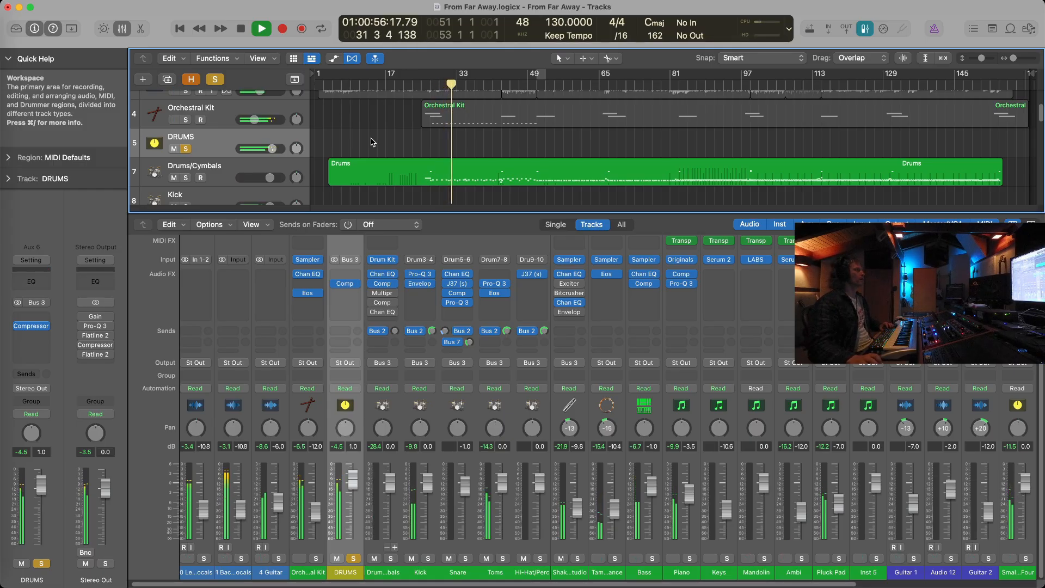
pyautogui.press('space')
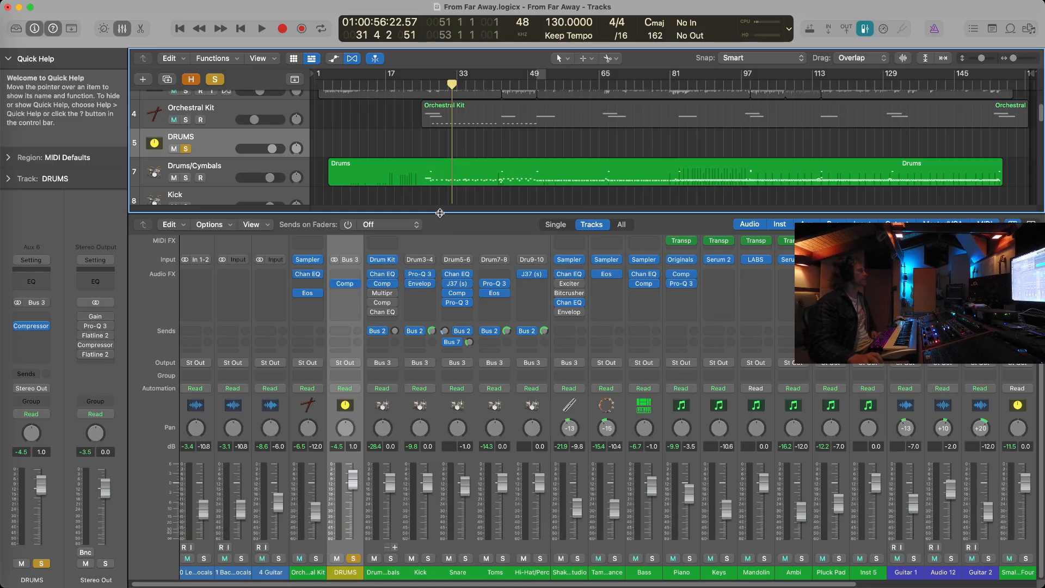
pyautogui.click(186, 149)
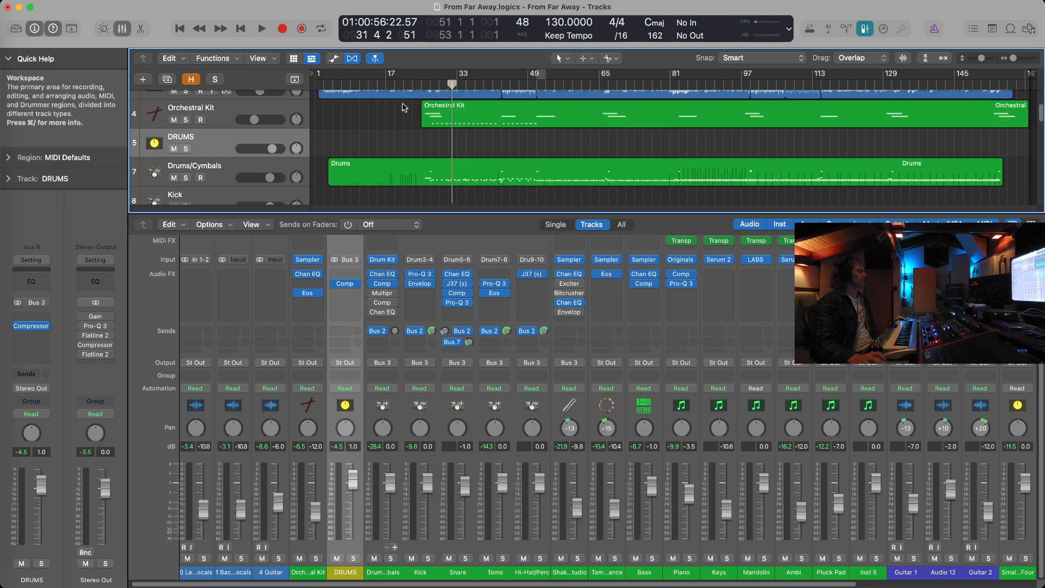
# Step: Select the Drums region on the Drums/Cymbals track and open it in the Piano Roll
pyautogui.click(417, 109)
pyautogui.click(451, 168)
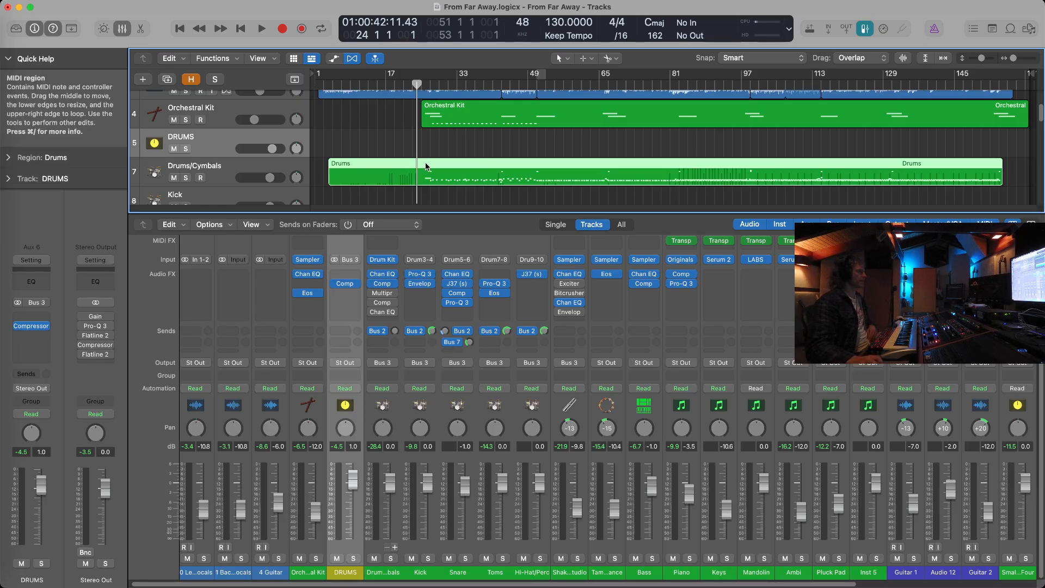
pyautogui.press('2')
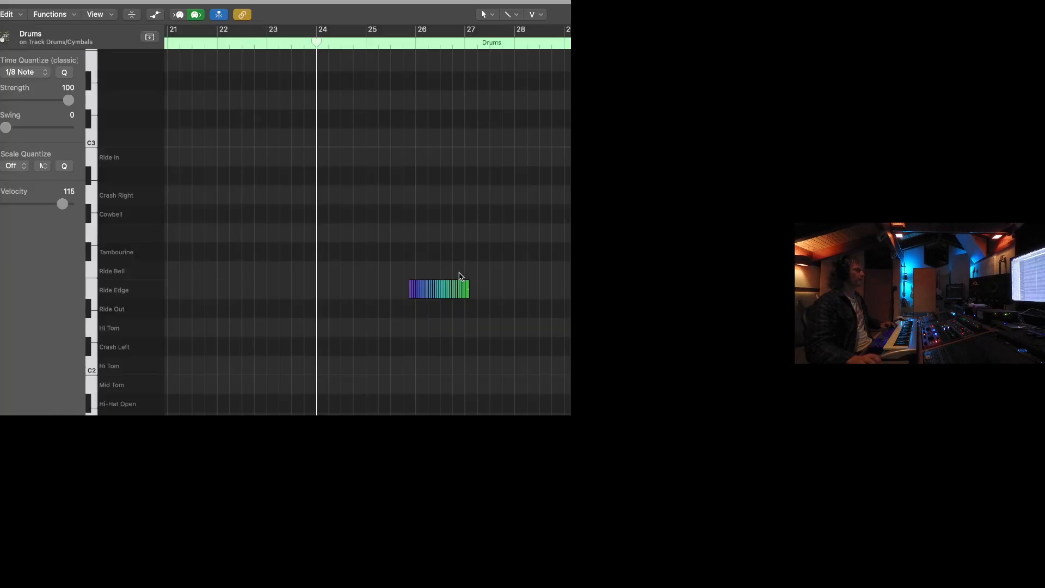
# Step: Zoom in horizontally on the Drums region and bring the first Ride Edge notes before bar 26 into view
pyautogui.press('super+Right')
pyautogui.press('super+Right')
pyautogui.press('super+Right')
pyautogui.press('super+Right')
pyautogui.hscroll(3, 485, 303)
pyautogui.press('super+Right')
pyautogui.press('super+Right')
pyautogui.press('super+Right')
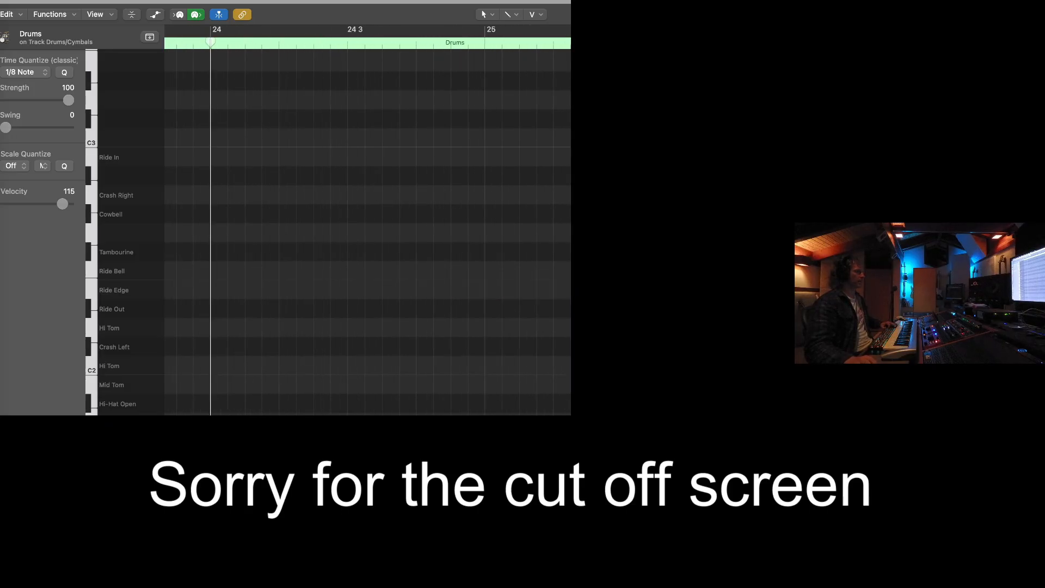
pyautogui.hscroll(3, 485, 303)
pyautogui.hscroll(3, 548, 305)
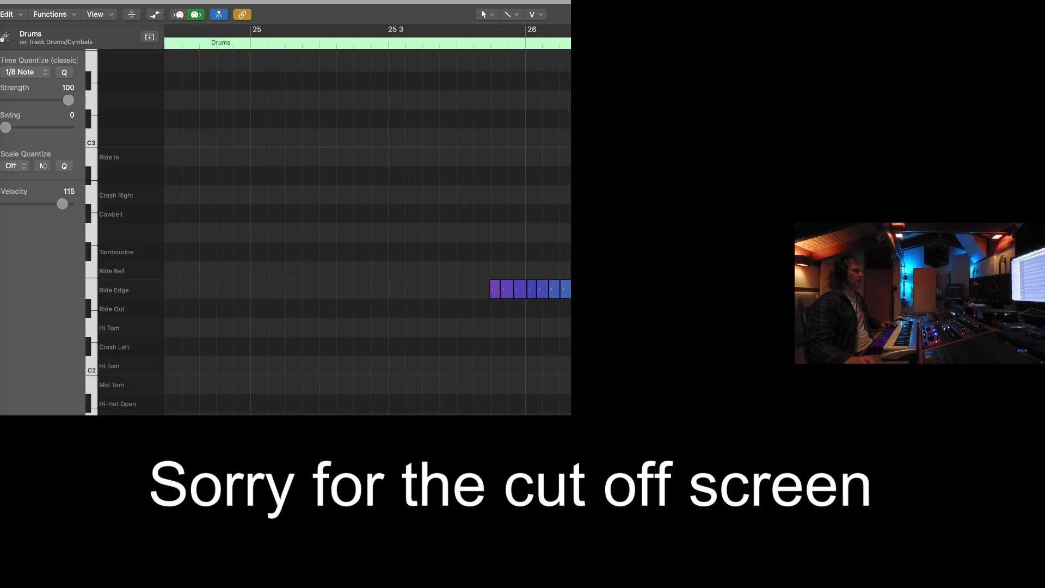
# Step: Show the region's Note Velocity automation area and select the visible Ride Edge notes around bar 26
pyautogui.doubleClick(442, 43)
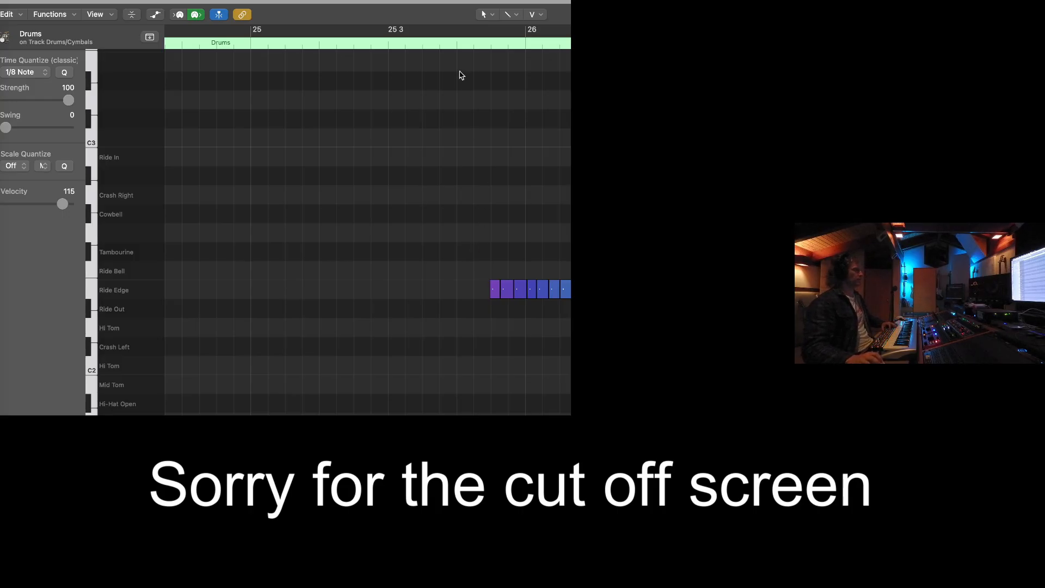
pyautogui.click(451, 49)
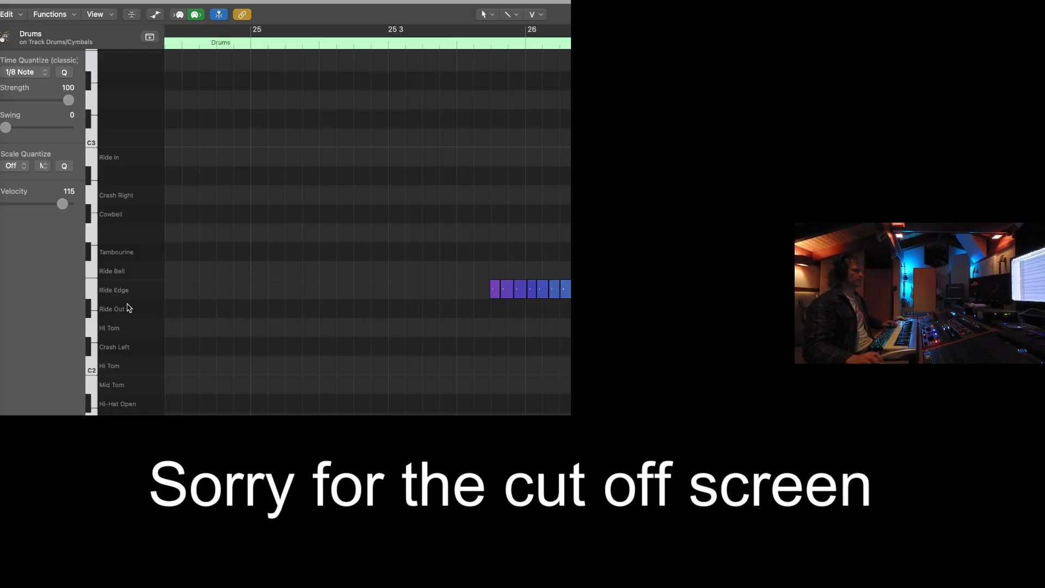
pyautogui.press('a')
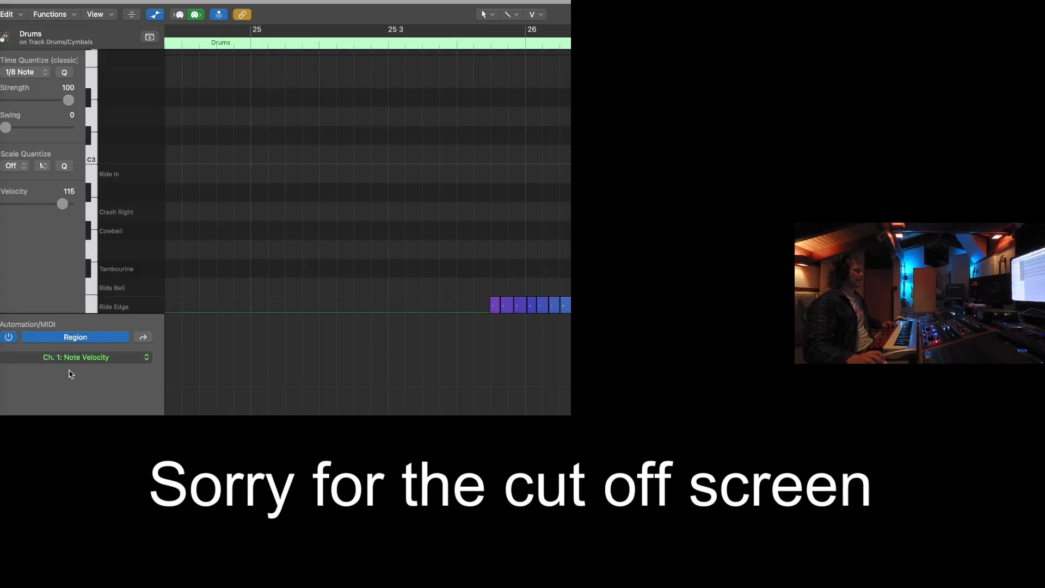
pyautogui.scroll(-3, 525, 287)
pyautogui.moveTo(442, 203); pyautogui.dragTo(574, 267)
pyautogui.scroll(-1, 328, 186)
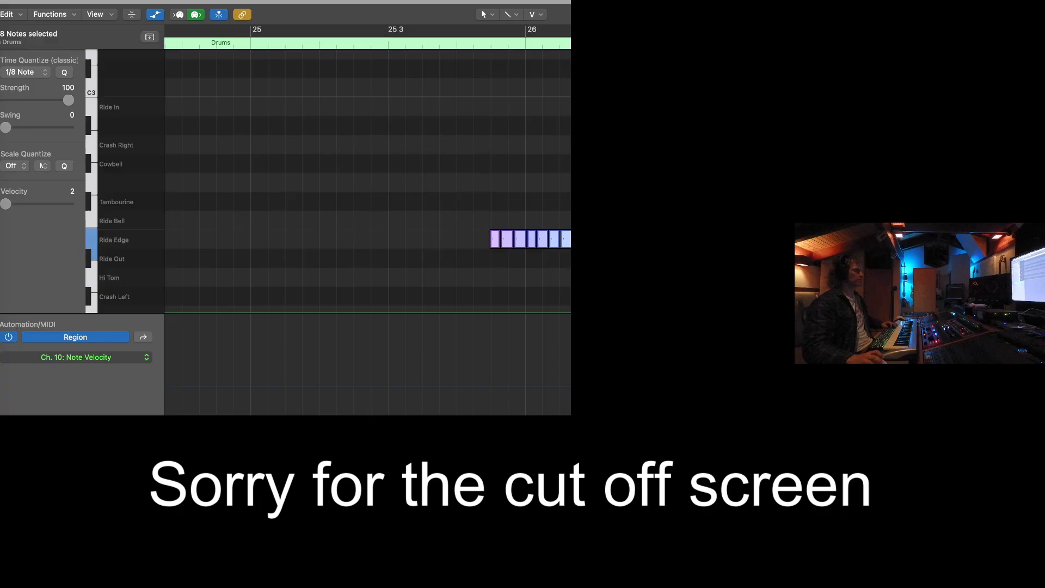
# Step: Check the velocity of the Ride Edge notes just after bar 26 by selecting them, and clear the selection
pyautogui.click(545, 283)
pyautogui.scroll(-3, 367, 181)
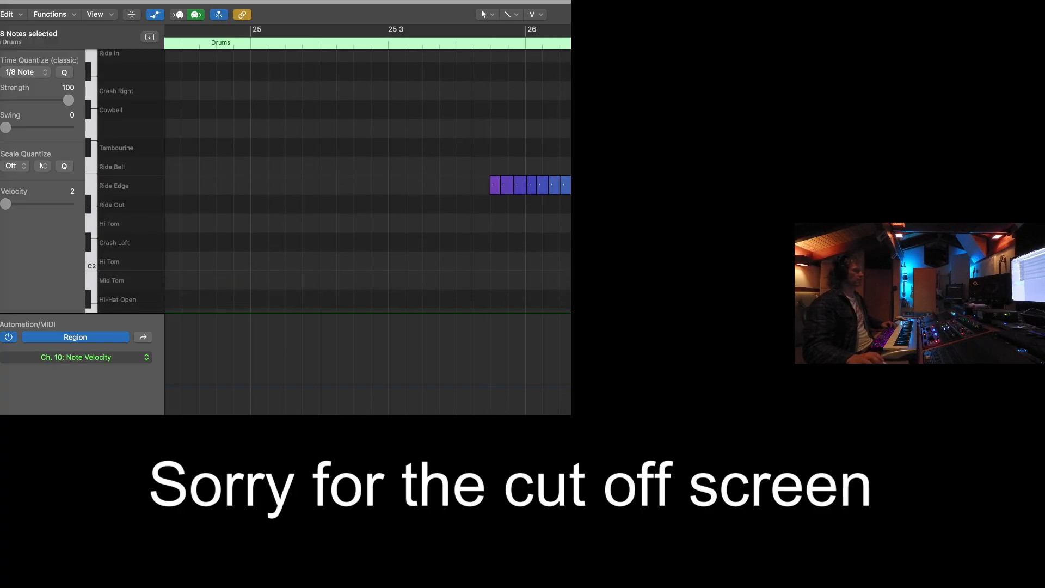
pyautogui.moveTo(570, 218); pyautogui.dragTo(554, 183)
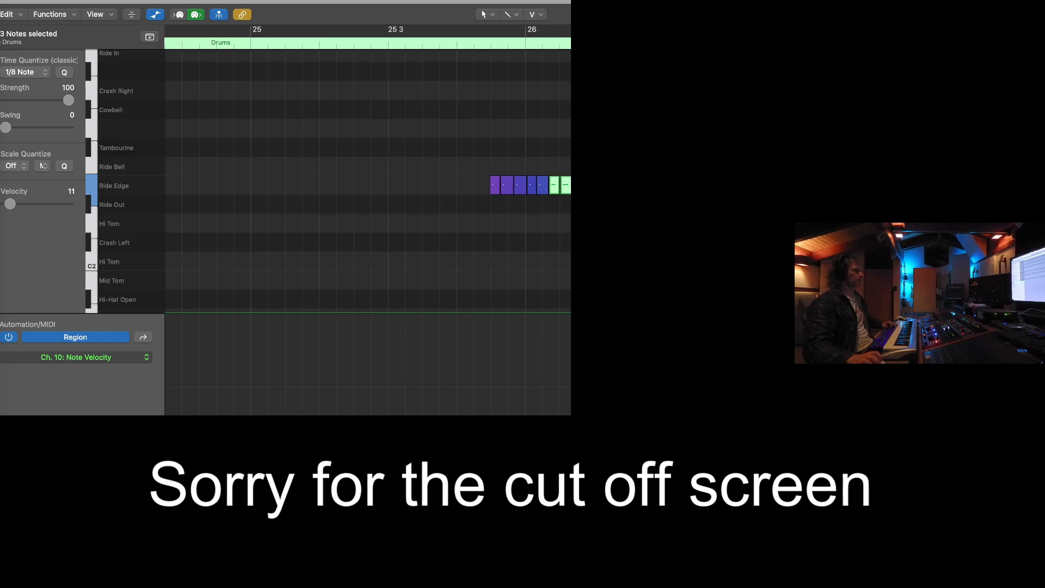
pyautogui.click(564, 212)
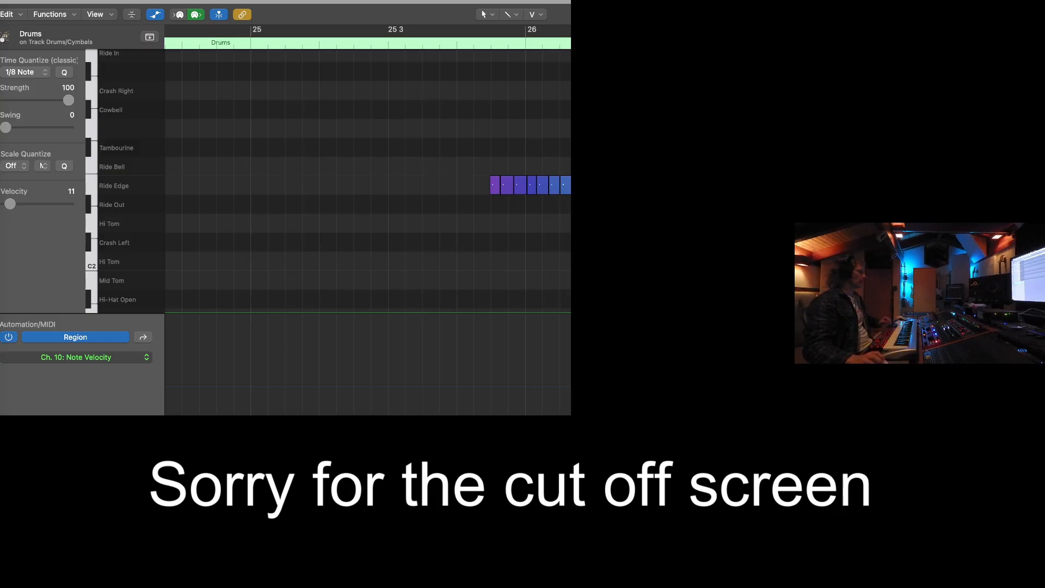
# Step: Zoom the Piano Roll back out to review the drum lanes and notes from about bar 24
pyautogui.hscroll(-5, 368, 181)
pyautogui.scroll(-3, 368, 181)
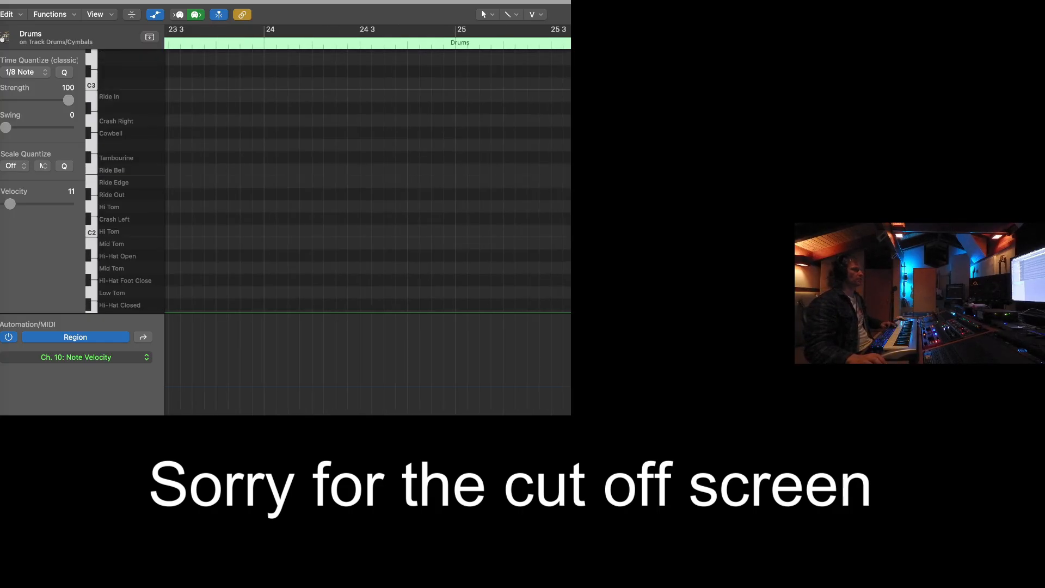
pyautogui.hscroll(-3, 368, 181)
pyautogui.hscroll(3, 367, 182)
pyautogui.scroll(-5, 368, 181)
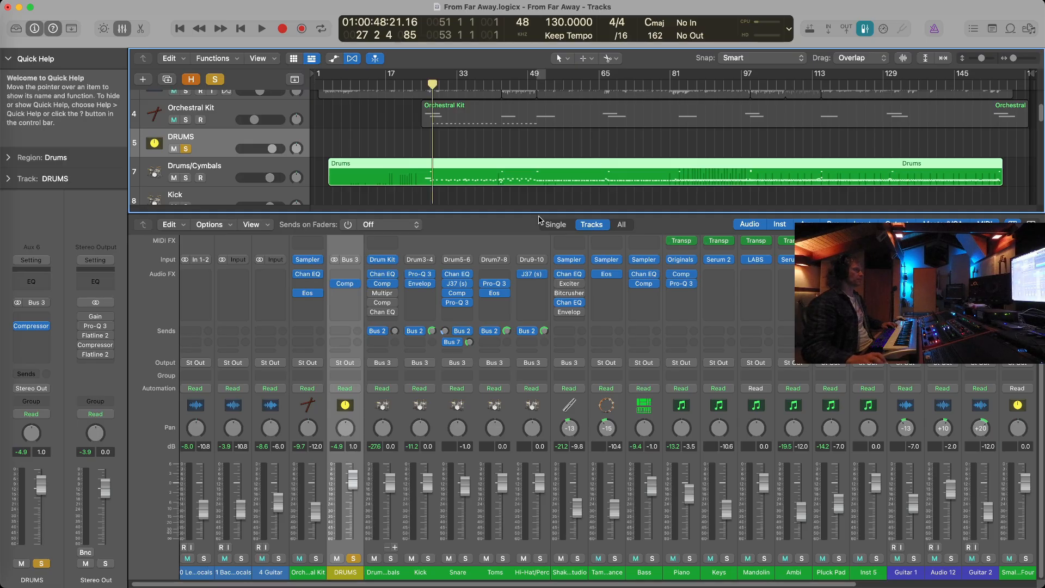
# Step: Turn off solo on the DRUMS track and play the full mix from bar 23 to bar 29
pyautogui.scroll(2, 379, 147)
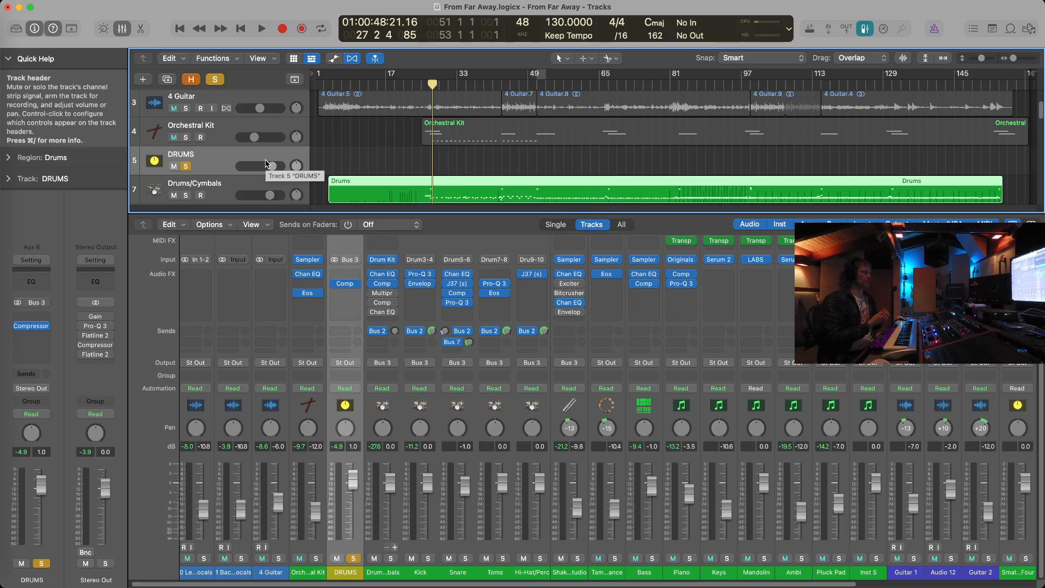
pyautogui.click(186, 166)
pyautogui.click(413, 84)
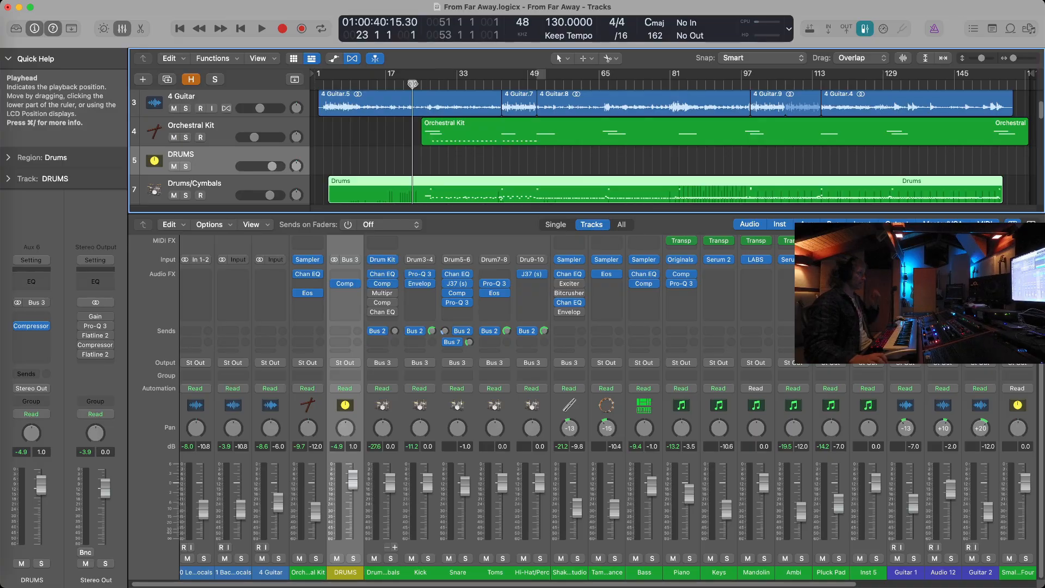
pyautogui.press('space')
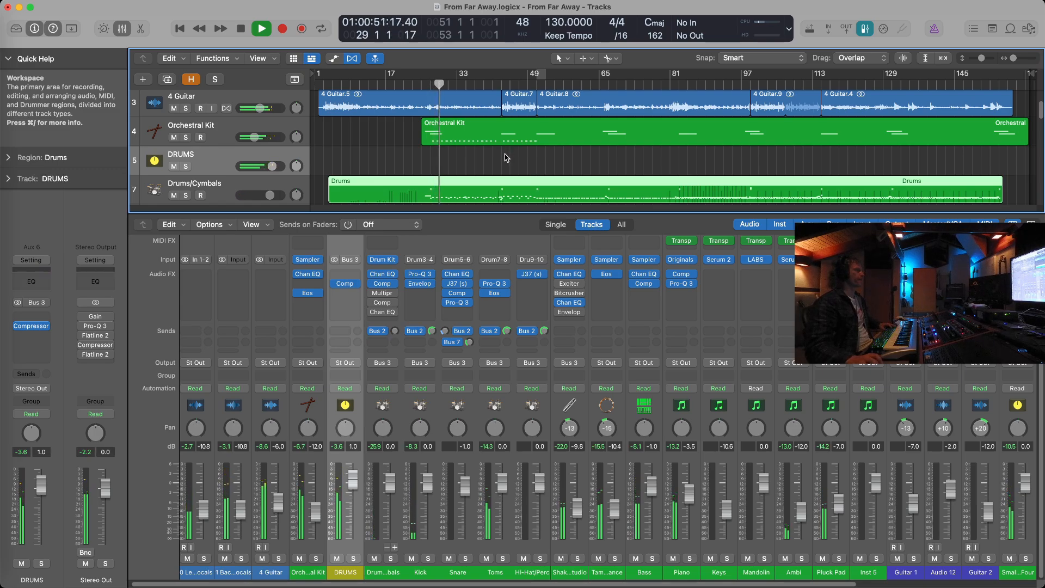
pyautogui.press('space')
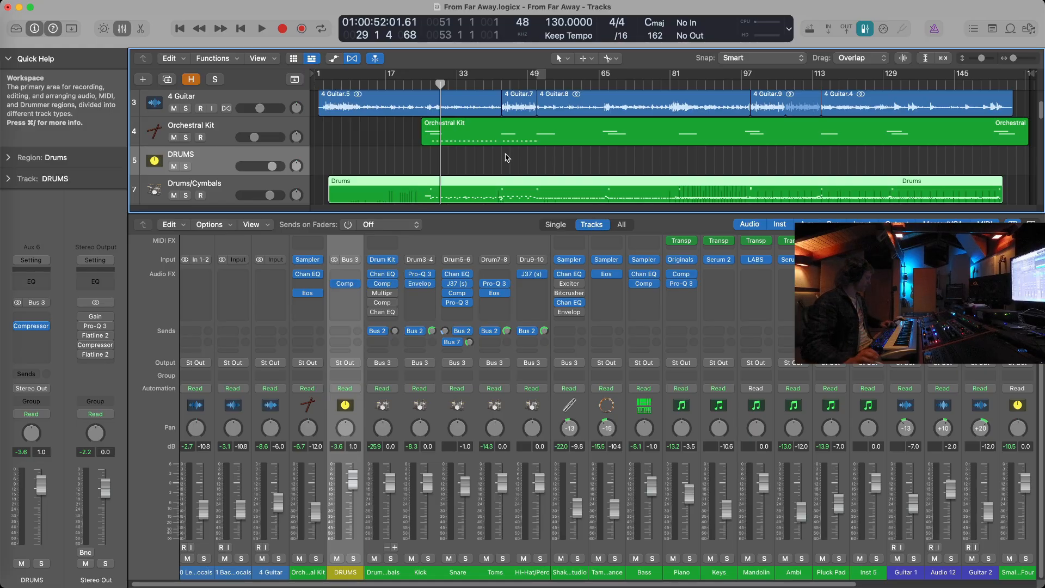
# Step: Reduce the track heights and enlarge the mixer to show the channel setting, gain reduction and EQ rows
pyautogui.scroll(-4, 514, 158)
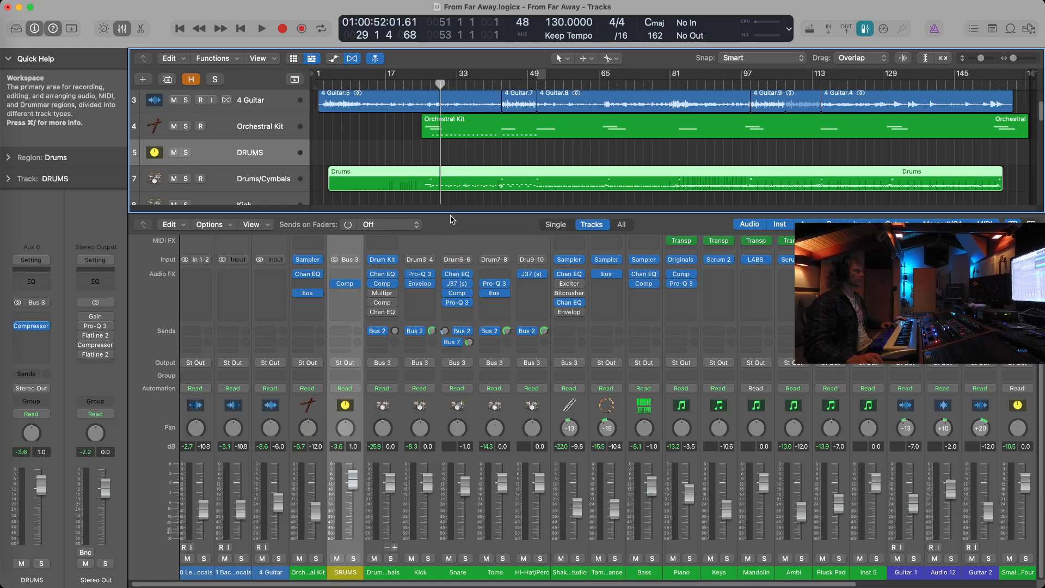
pyautogui.moveTo(451, 212); pyautogui.dragTo(458, 162)
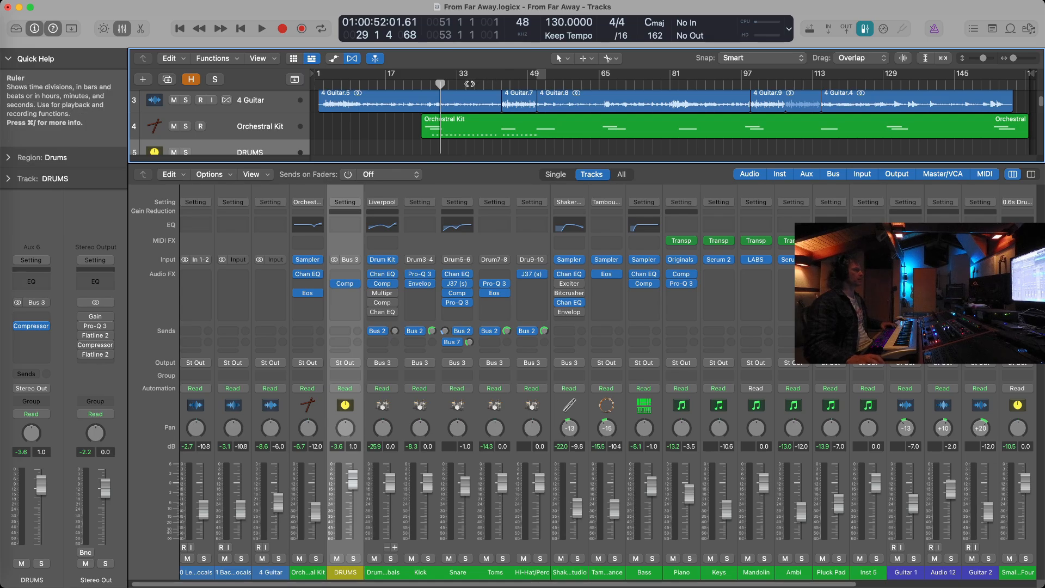
pyautogui.scroll(1, 495, 82)
# Step: Play the full mix from bar 51 to bar 57 and enlarge the Tracks area to include the DRUMS track
pyautogui.click(501, 83)
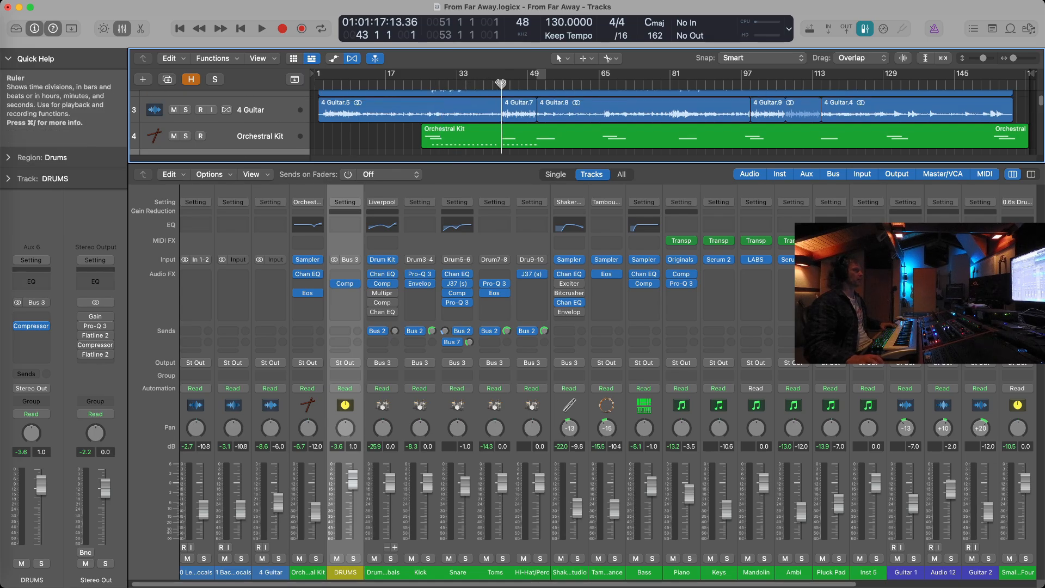
pyautogui.moveTo(500, 83); pyautogui.dragTo(536, 82)
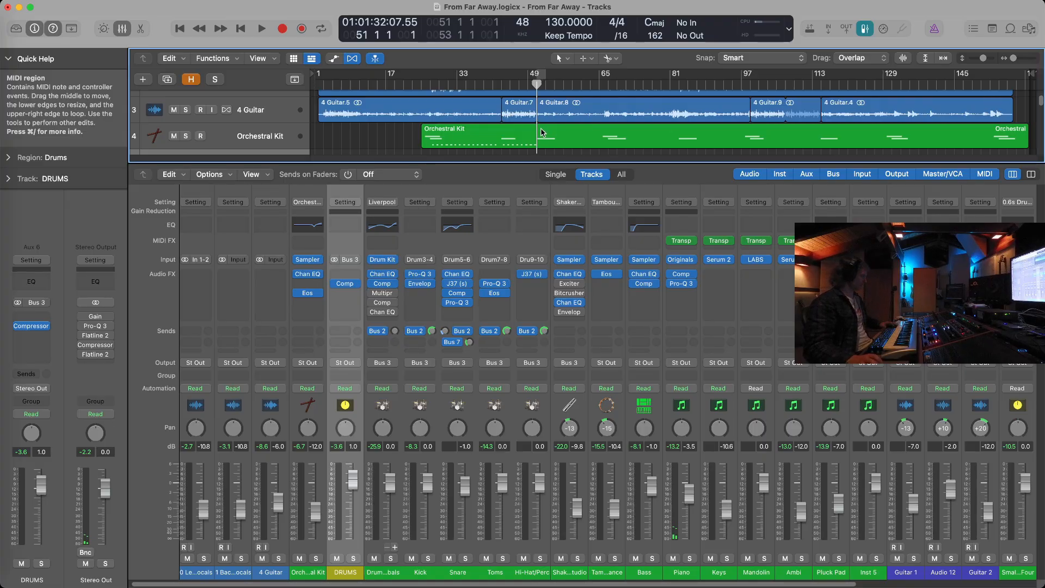
pyautogui.press('space')
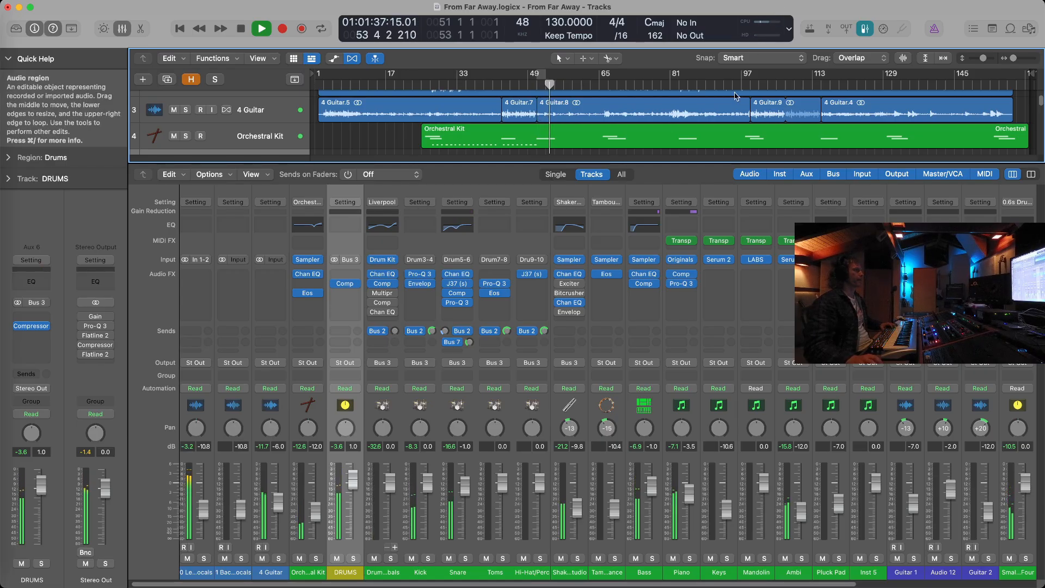
pyautogui.moveTo(661, 164); pyautogui.dragTo(662, 193)
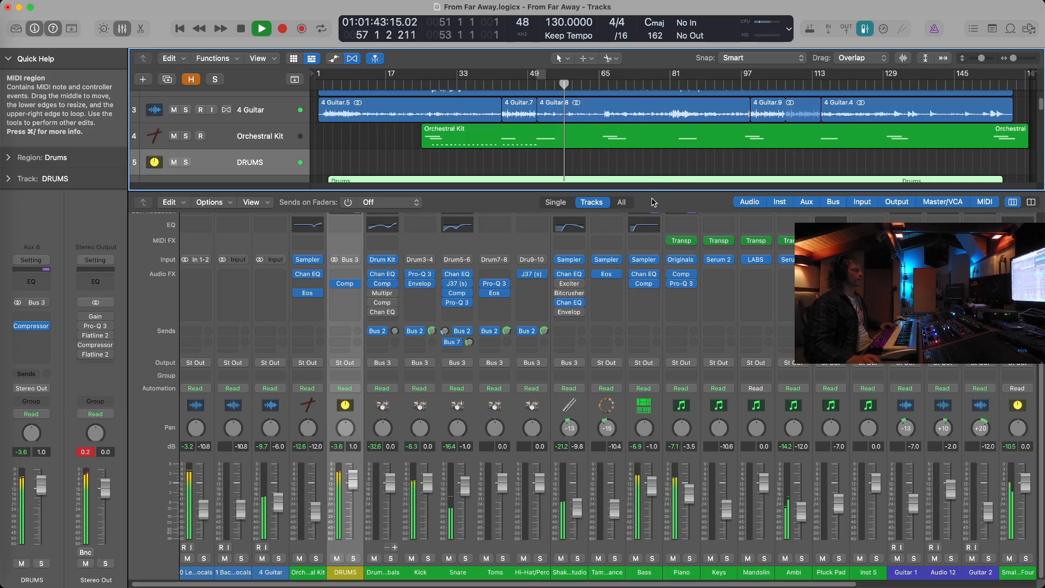
pyautogui.press('space')
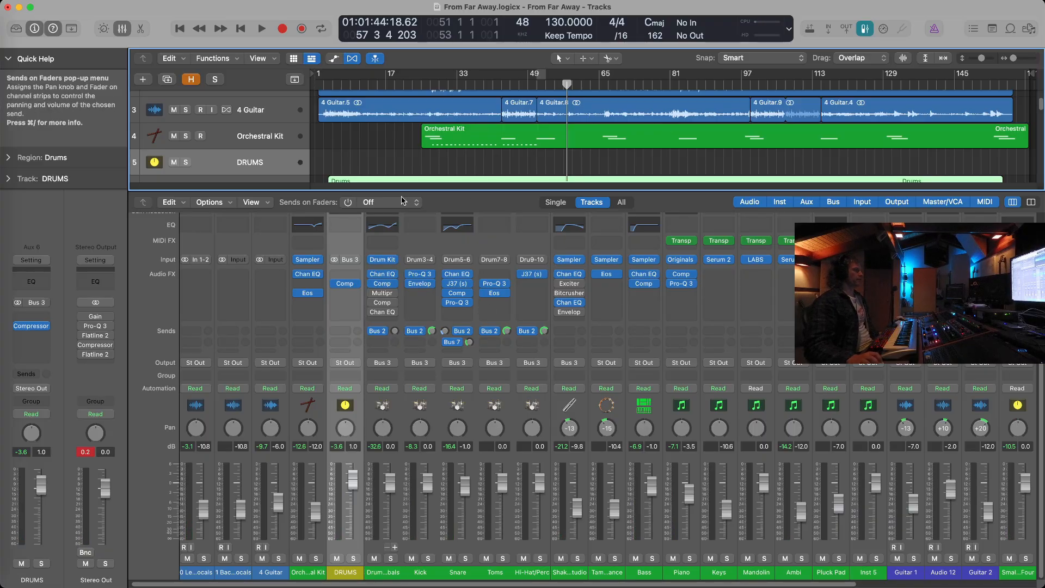
# Step: Select the Drums/Cymbals channel, solo it and listen to its part from bar 51
pyautogui.click(399, 288)
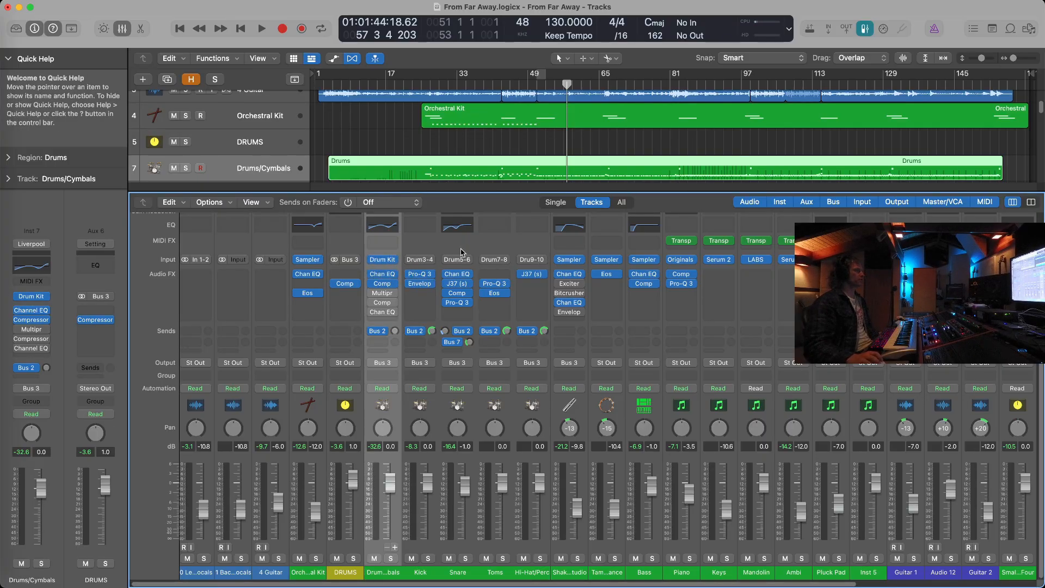
pyautogui.click(493, 256)
pyautogui.click(401, 255)
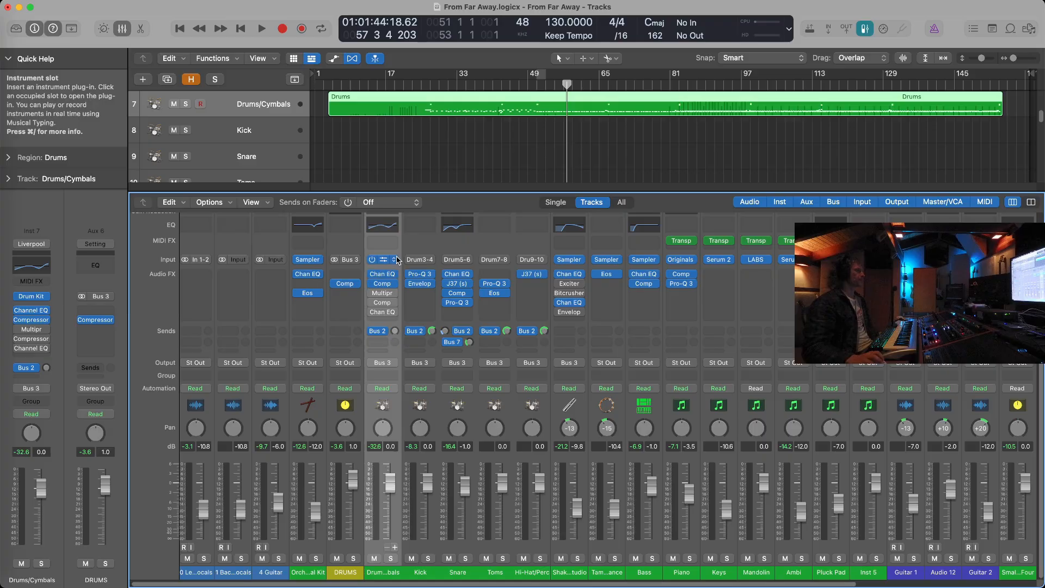
pyautogui.click(391, 559)
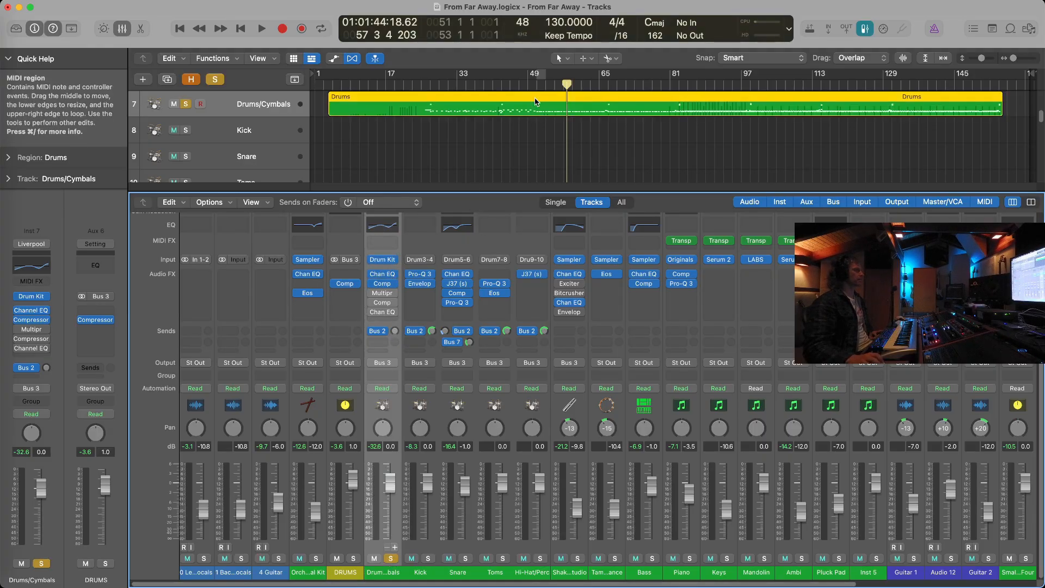
pyautogui.press('space')
pyautogui.press('space')
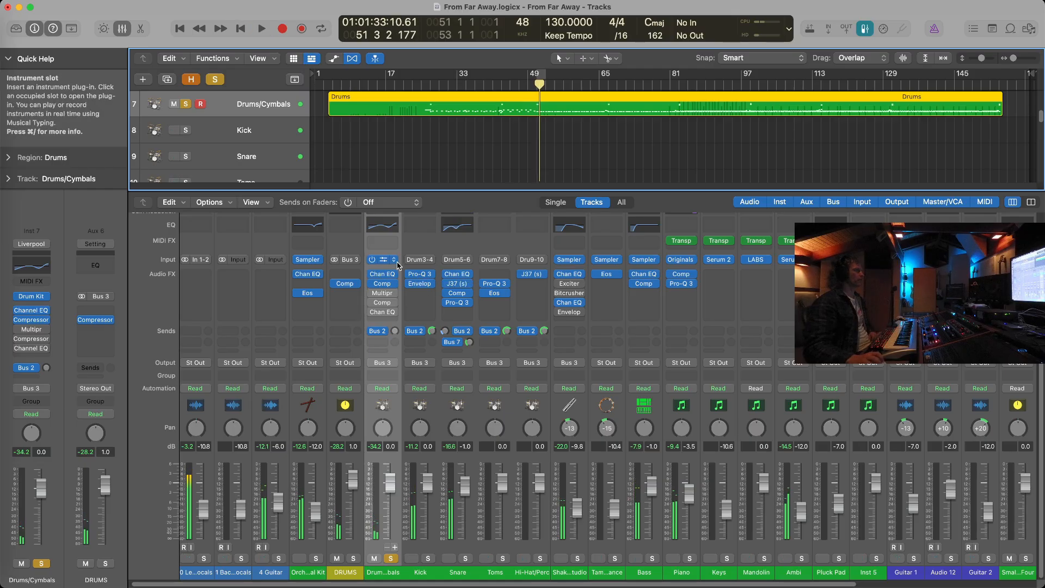
# Step: Open the Channel EQ of the Drums/Cymbals channel and reposition its window to view the EQ curve
pyautogui.click(382, 226)
pyautogui.moveTo(683, 155); pyautogui.dragTo(604, 64)
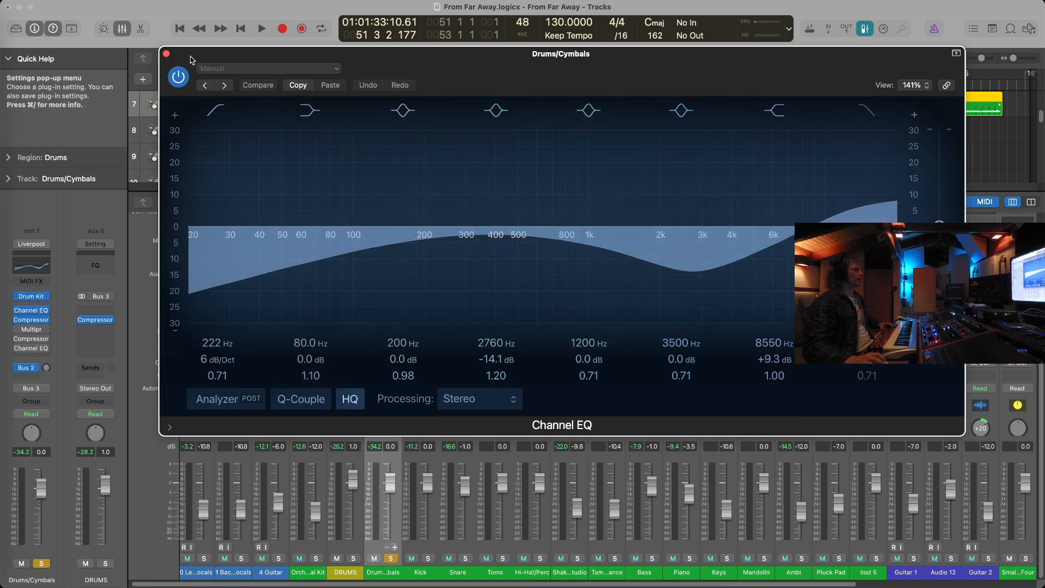
# Step: Close the Channel EQ, open the Drums/Cymbals channel's Compressor and play from bar 51 to watch its meter, closing the plug-in when done
pyautogui.press('super+w')
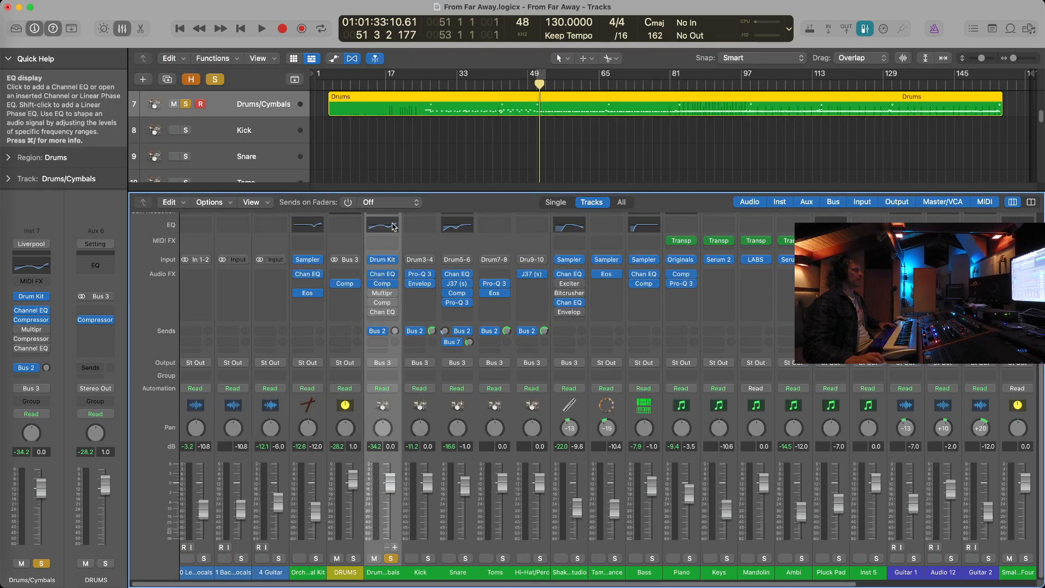
pyautogui.click(383, 285)
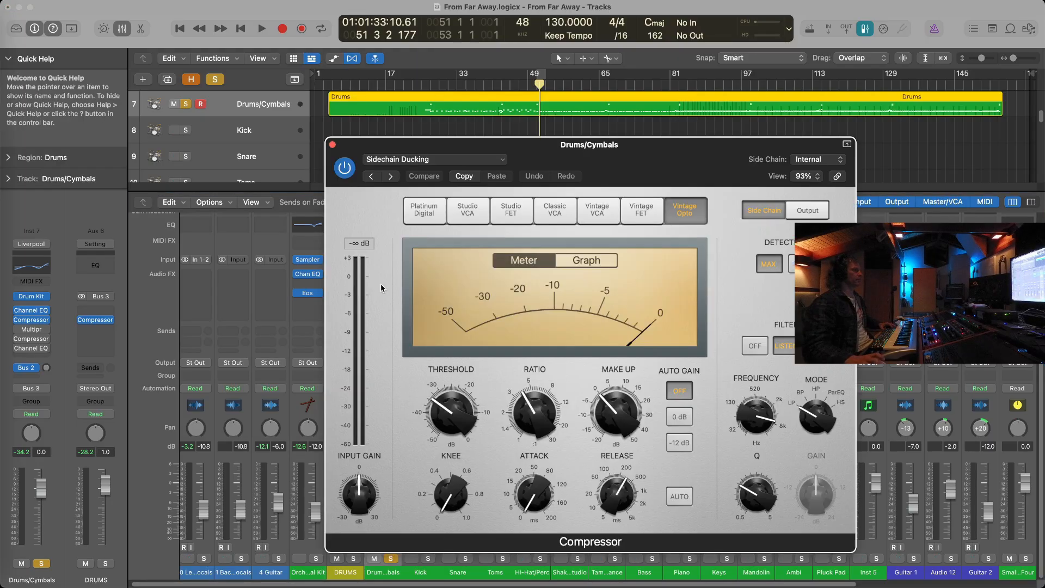
pyautogui.moveTo(650, 153)
pyautogui.mouseDown()
pyautogui.moveTo(611, 77)
pyautogui.moveTo(648, 154)
pyautogui.moveTo(674, 252)
pyautogui.moveTo(645, 141)
pyautogui.mouseUp()
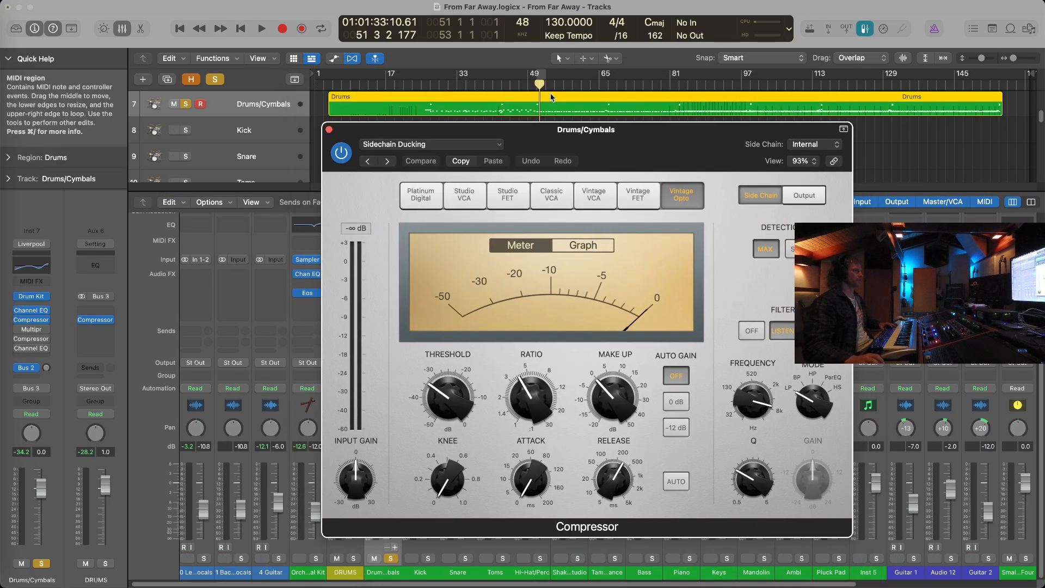
pyautogui.press('space')
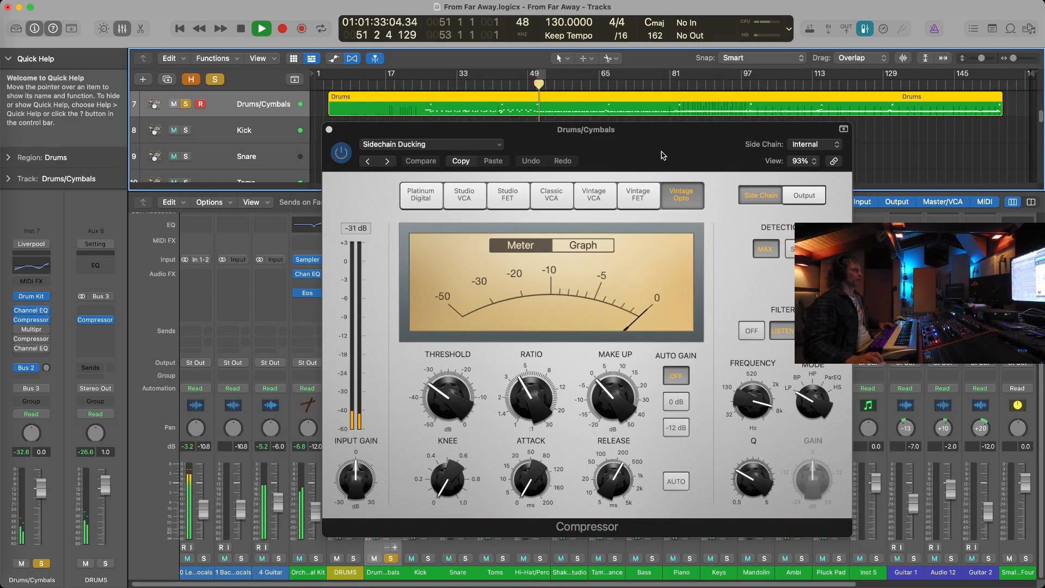
pyautogui.press('space')
pyautogui.press('super+w')
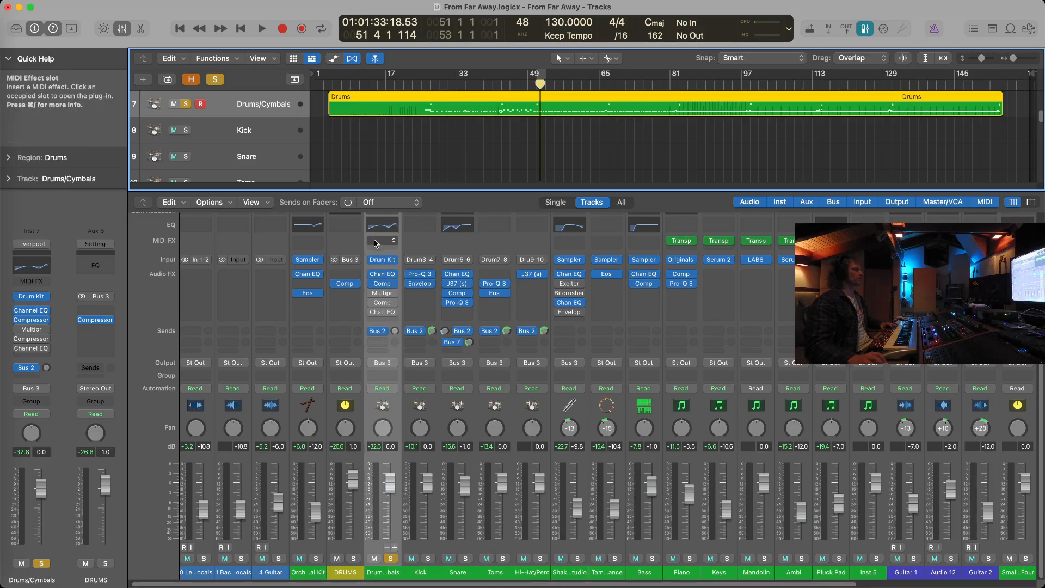
# Step: Select and solo the Kick channel, listen to it into bar 55 and view its plug-in slots in the mixer
pyautogui.click(436, 462)
pyautogui.moveTo(539, 84); pyautogui.dragTo(532, 84)
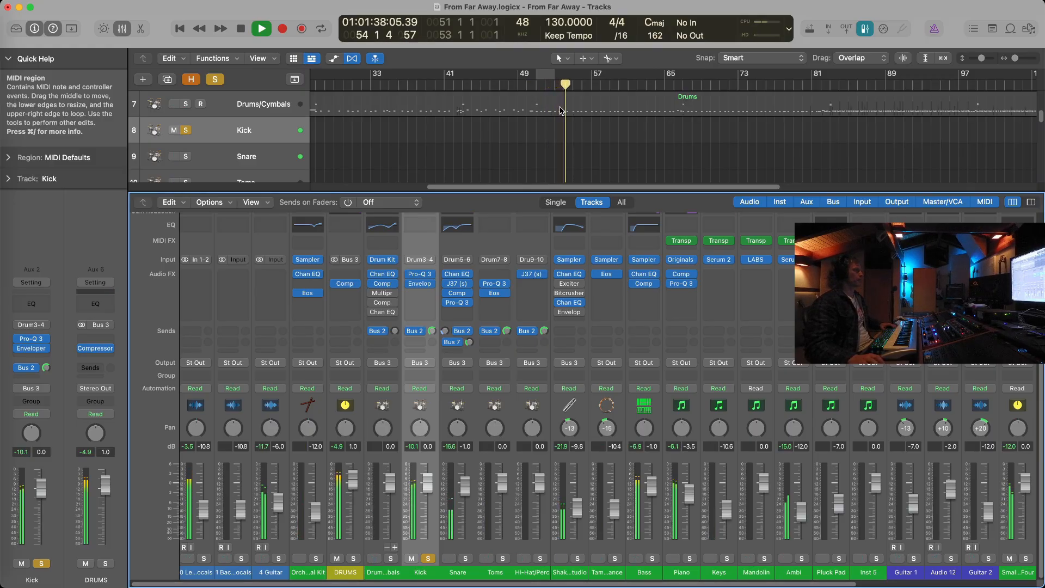
pyautogui.scroll(2, 414, 245)
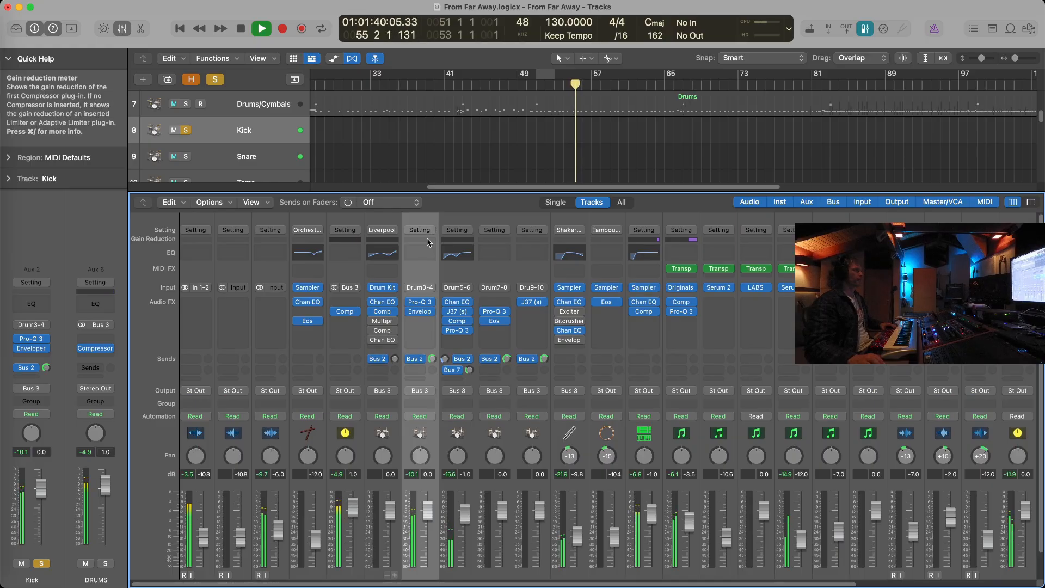
pyautogui.press('space')
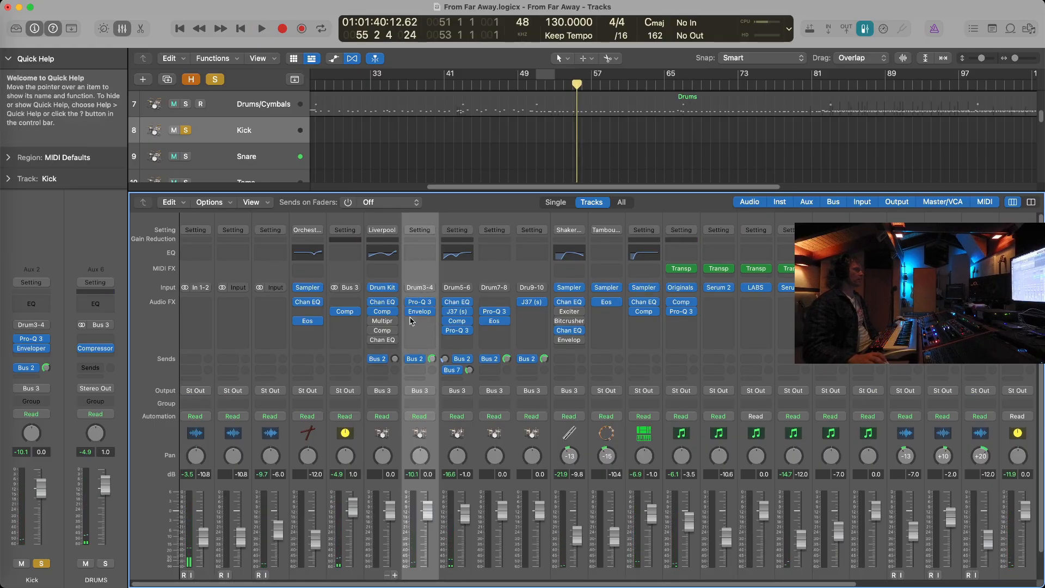
# Step: Open the Pro-Q 3 equalizer on the Kick channel, examine its low-cut curve and close it
pyautogui.click(421, 303)
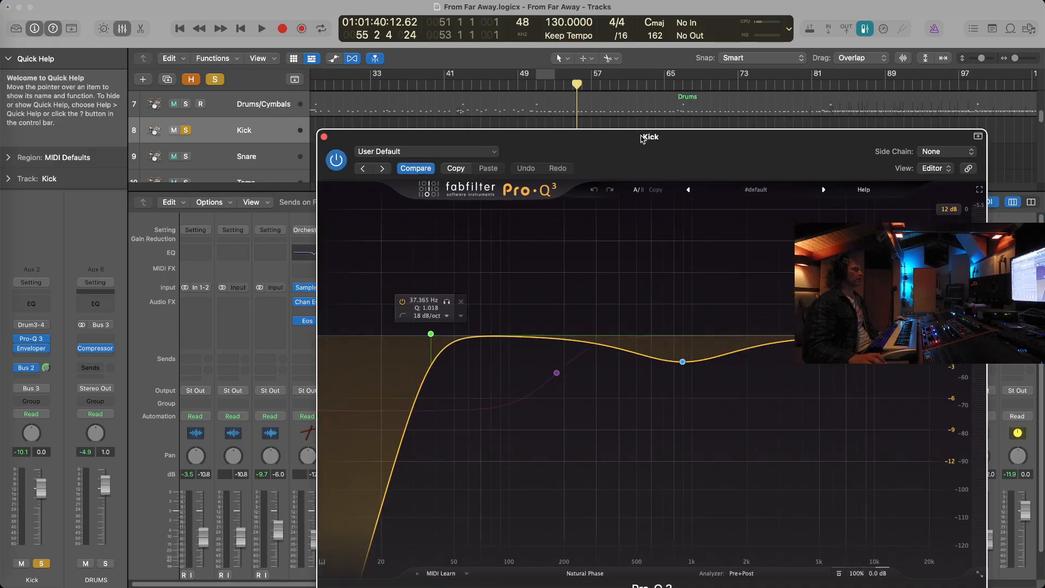
pyautogui.moveTo(642, 134); pyautogui.dragTo(496, 36)
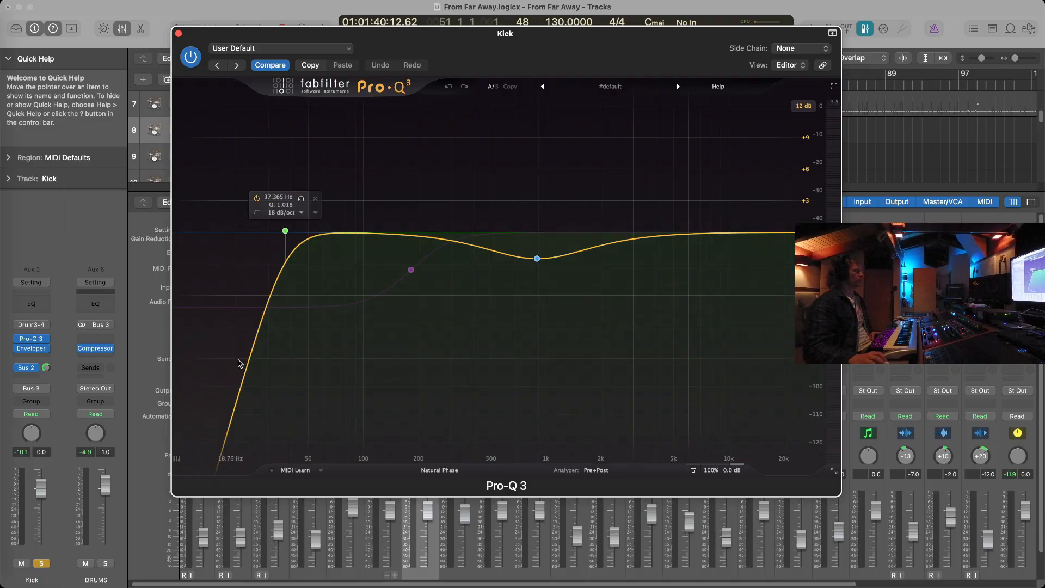
pyautogui.click(178, 34)
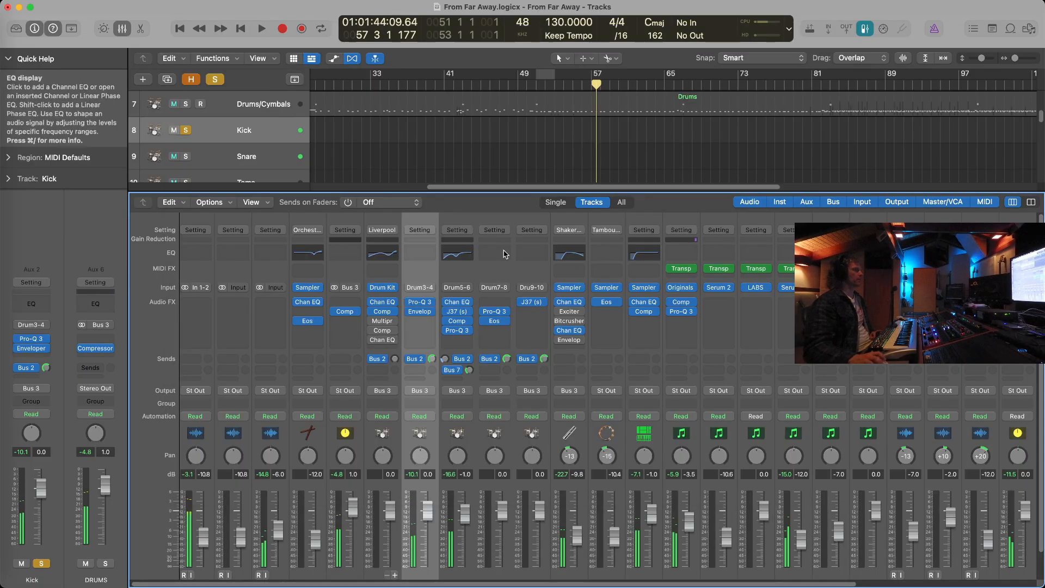
# Step: Open the Enveloper on the Kick channel and reposition its window clear of the channel's plug-in slots to examine the settings
pyautogui.click(422, 314)
pyautogui.moveTo(474, 144); pyautogui.dragTo(580, 175)
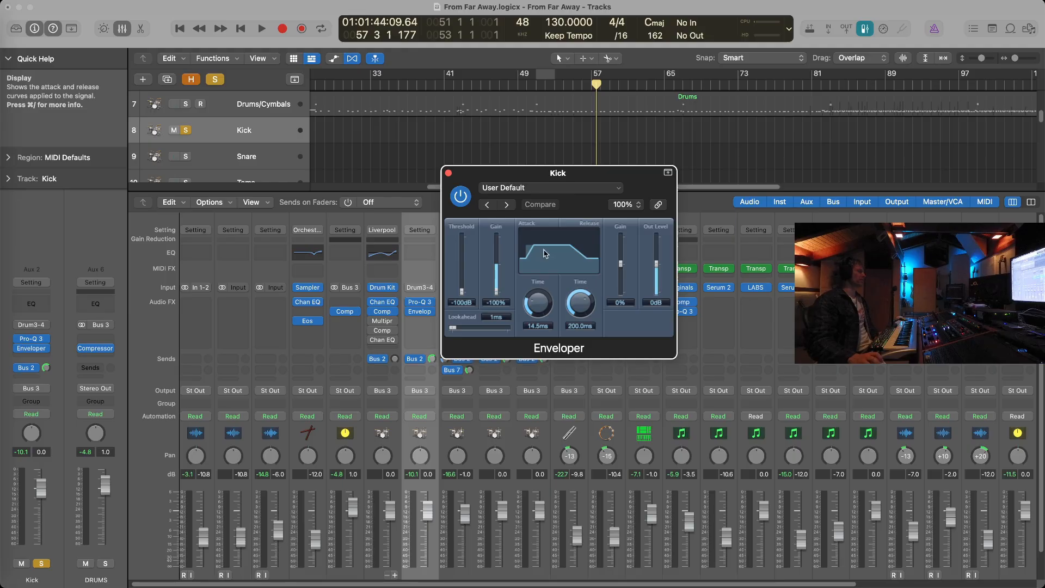
pyautogui.moveTo(564, 173); pyautogui.dragTo(564, 172)
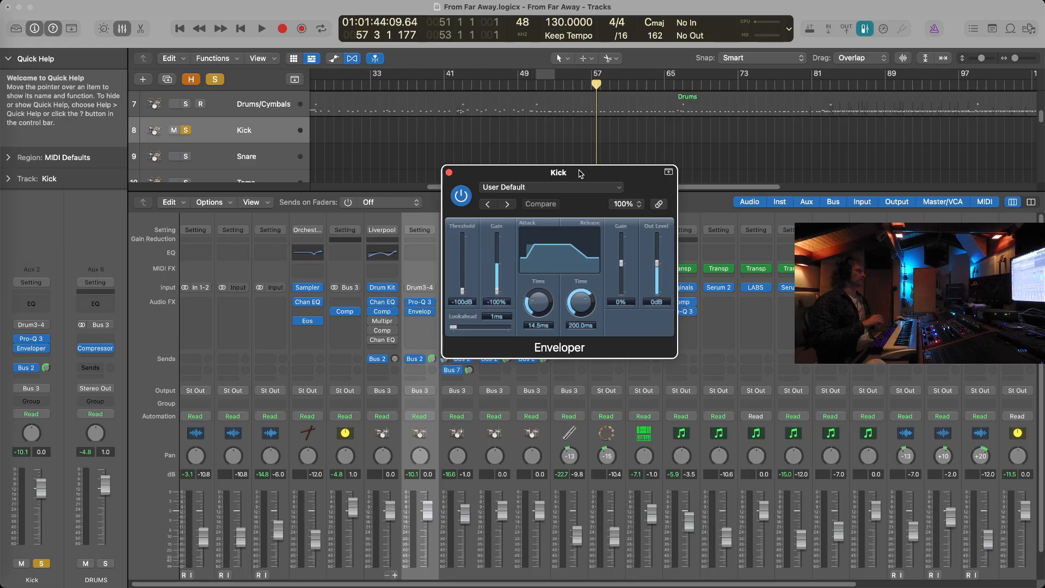
pyautogui.moveTo(581, 174); pyautogui.dragTo(581, 166)
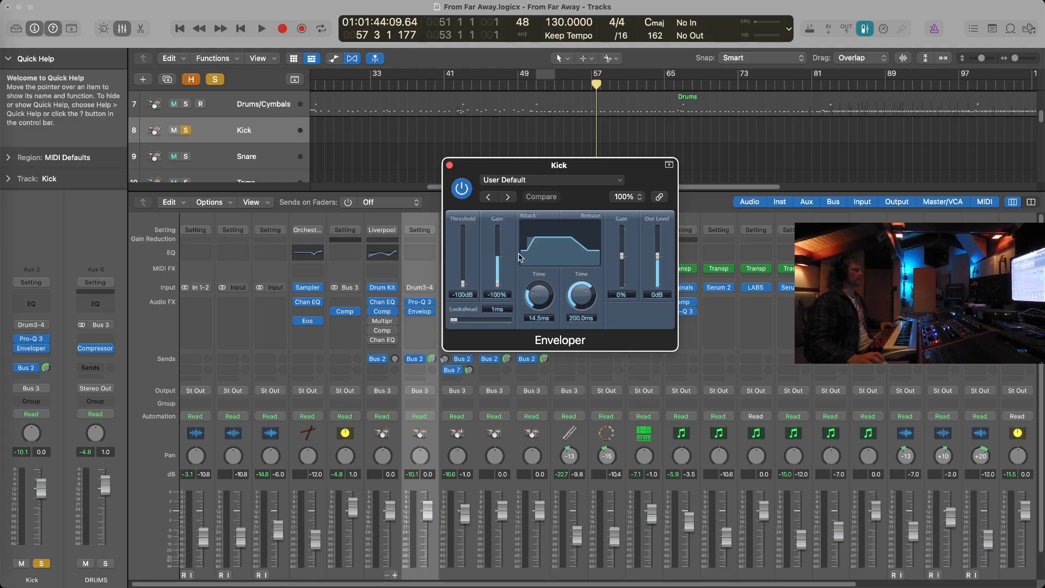
pyautogui.moveTo(519, 257); pyautogui.dragTo(611, 247)
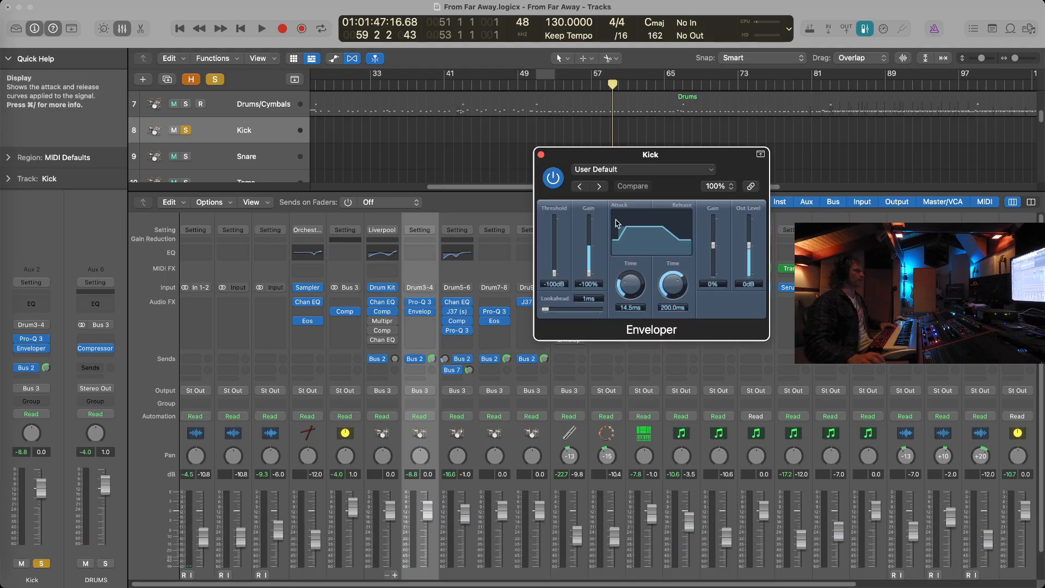
# Step: Bypass the kick's Enveloper and loop playback from bar 60 to bar 62 to hear the unprocessed kick
pyautogui.click(554, 178)
pyautogui.press('space')
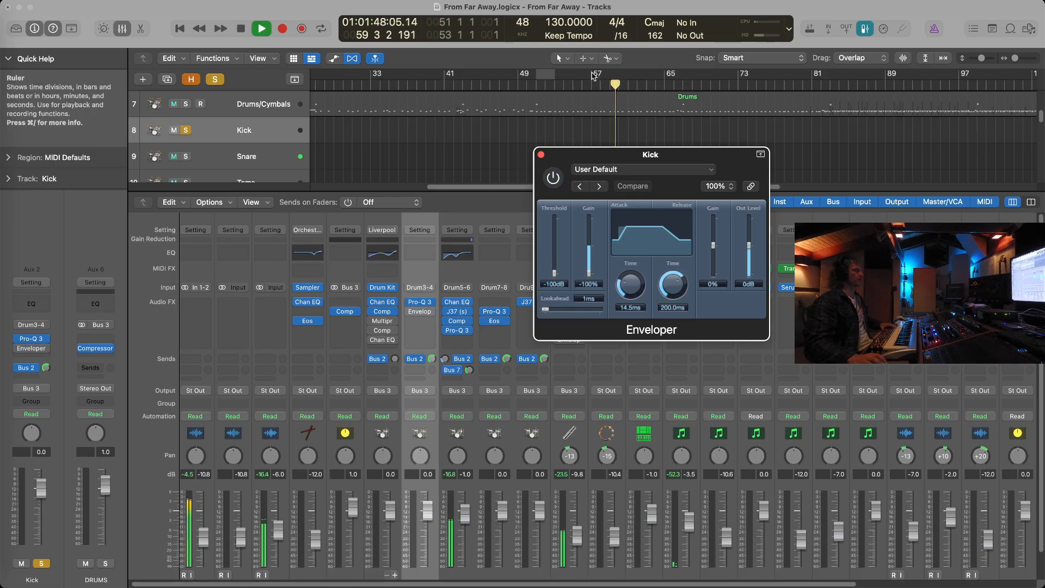
pyautogui.moveTo(619, 78); pyautogui.dragTo(637, 79)
pyautogui.press('space')
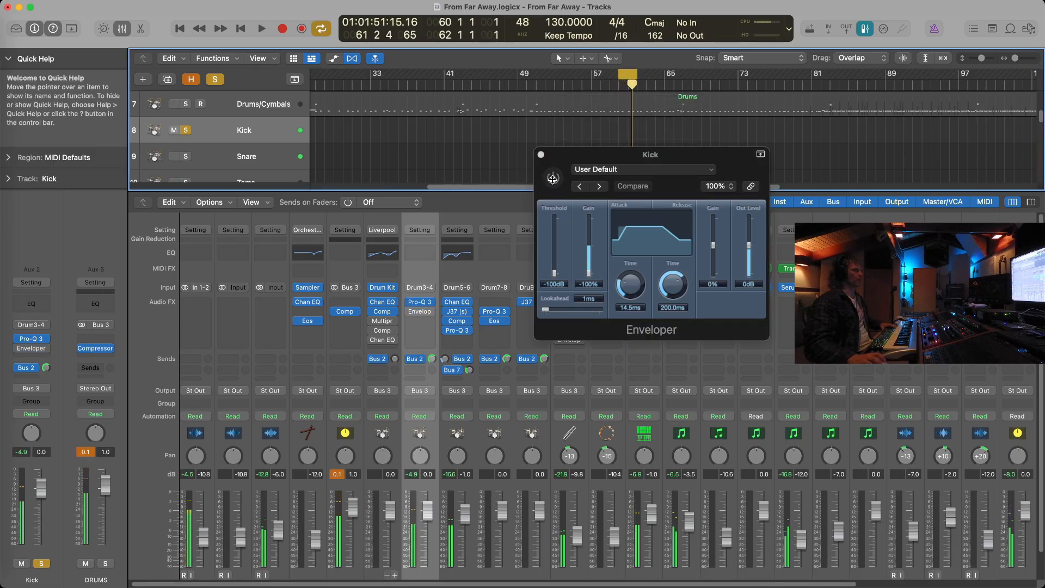
# Step: Compare the looped kick with its Enveloper enabled and bypassed, and leave the plug-in enabled
pyautogui.click(552, 178)
pyautogui.press('space')
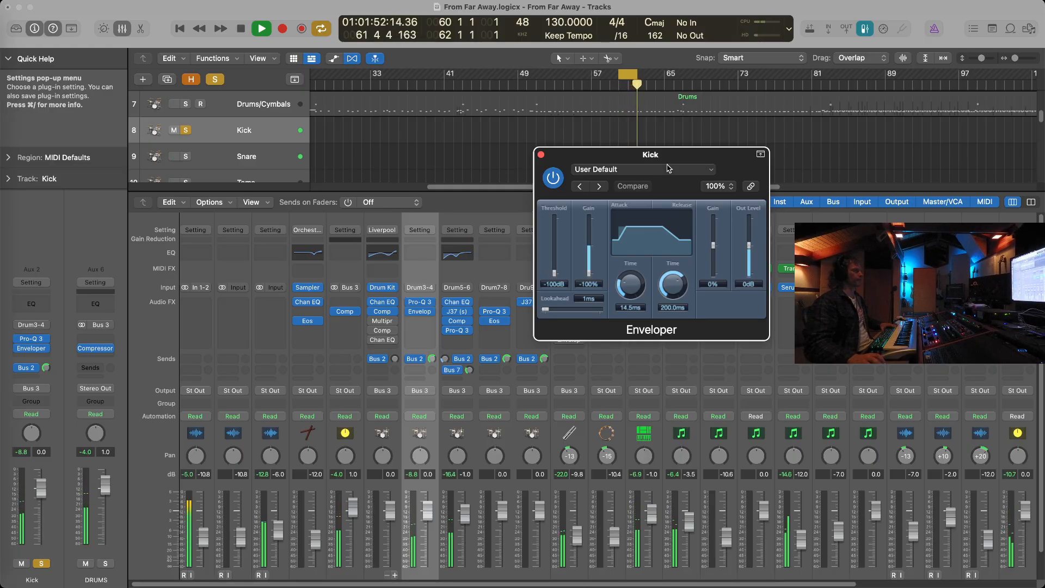
pyautogui.click(553, 178)
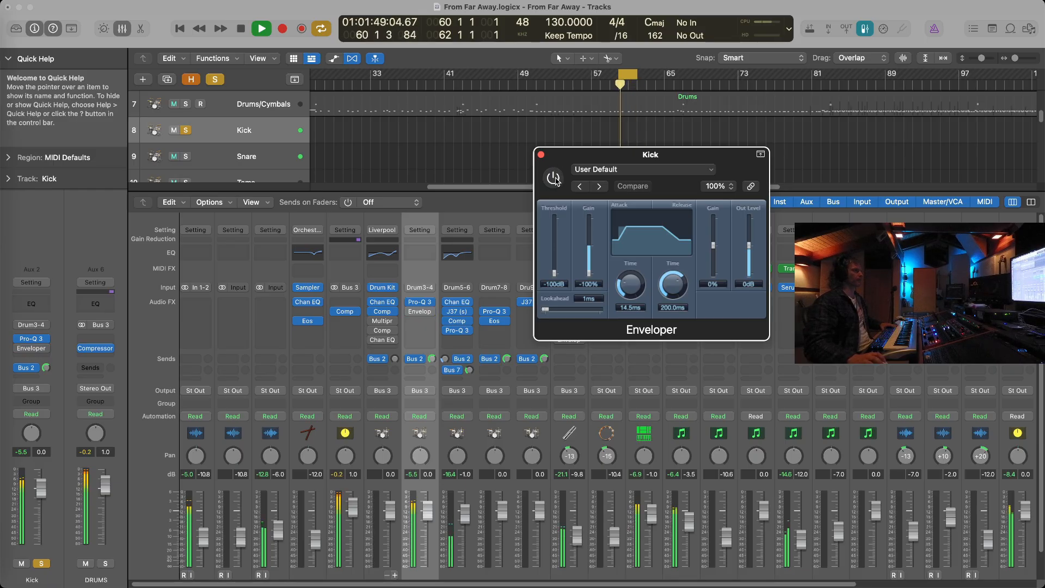
pyautogui.click(554, 177)
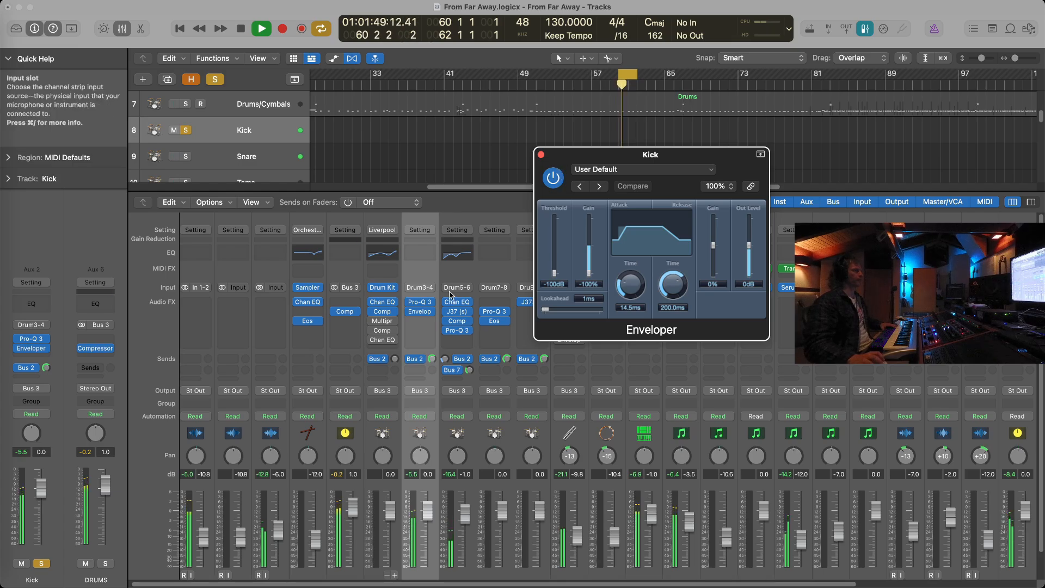
pyautogui.press('space')
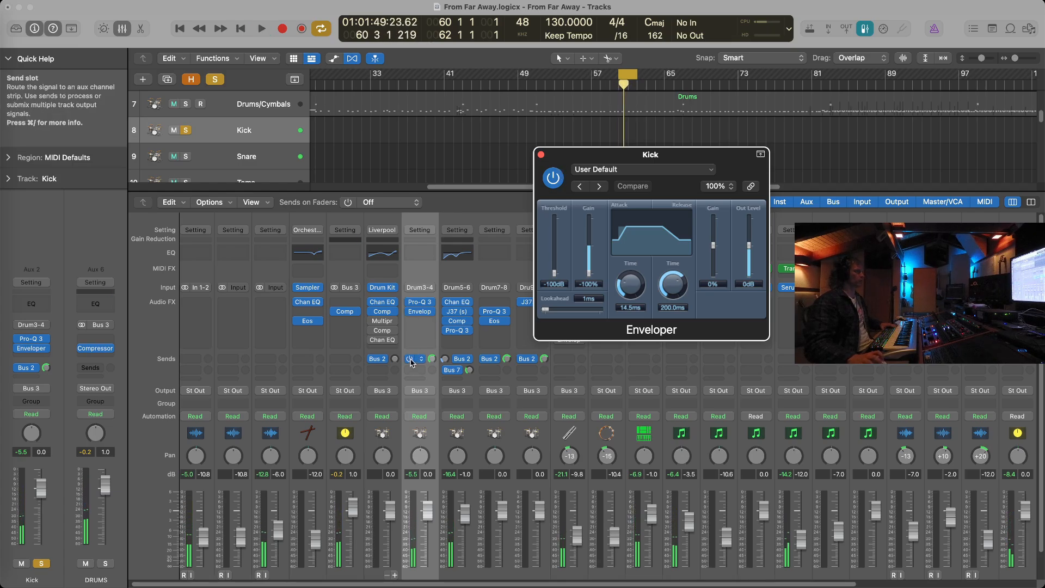
# Step: With the kick's Bus 2 send turned off, compare the looped kick with the Enveloper enabled and bypassed
pyautogui.moveTo(597, 154); pyautogui.dragTo(577, 207)
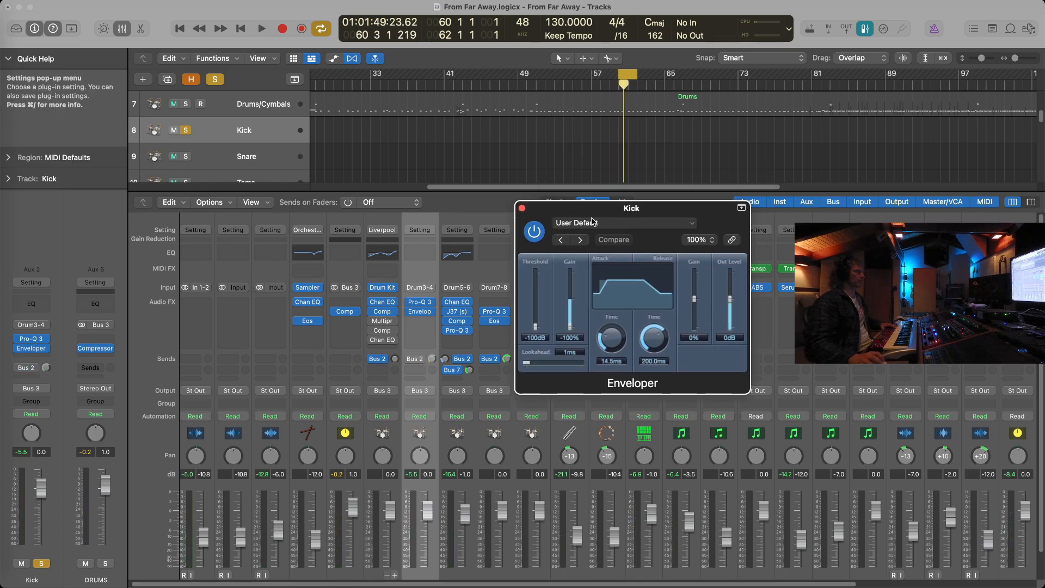
pyautogui.press('space')
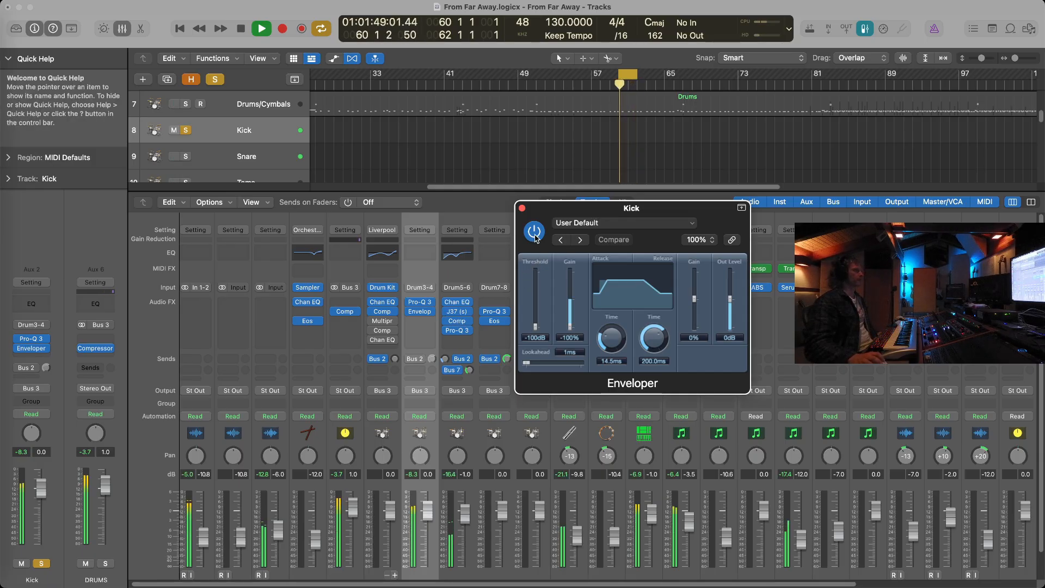
pyautogui.click(535, 232)
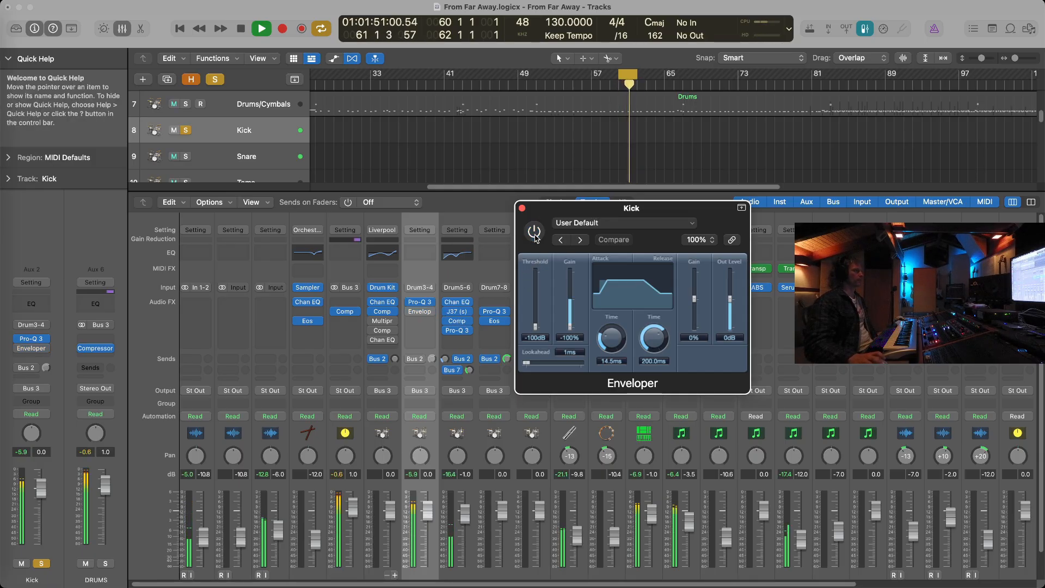
pyautogui.click(534, 232)
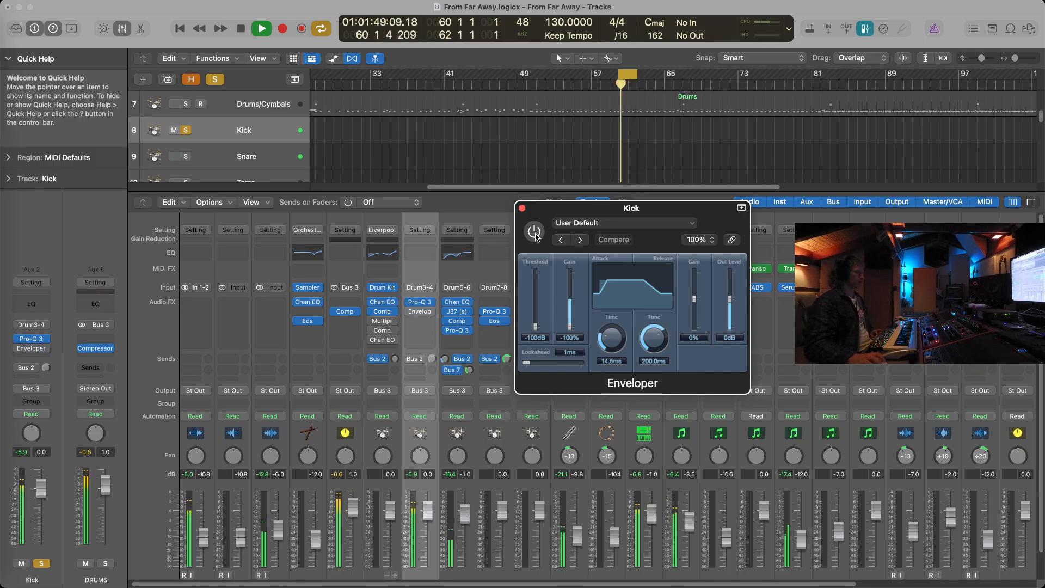
pyautogui.press('space')
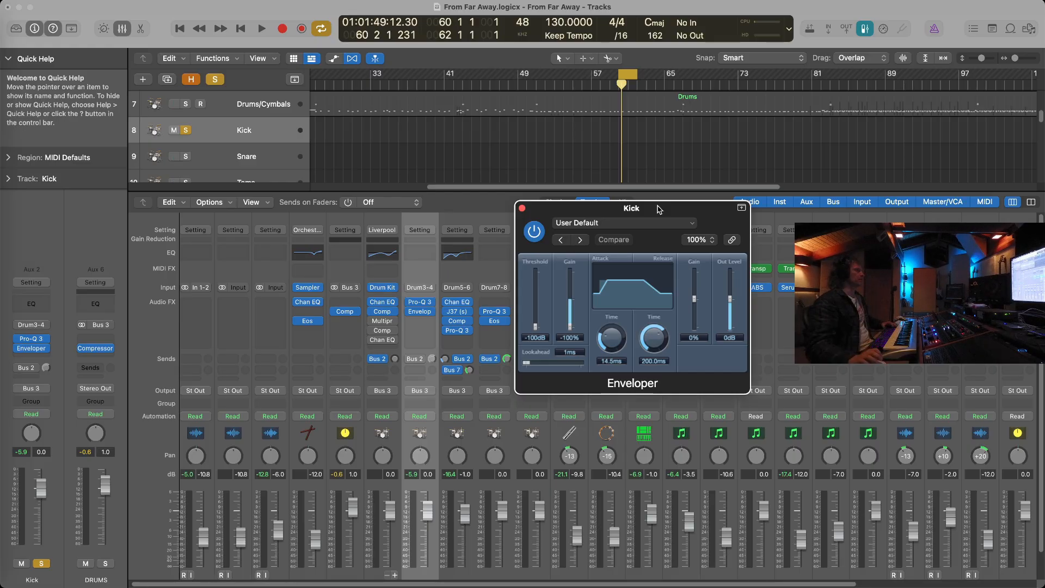
# Step: Adjust the attack gain and attack time controls in the kick's Enveloper
pyautogui.moveTo(658, 210); pyautogui.dragTo(639, 190)
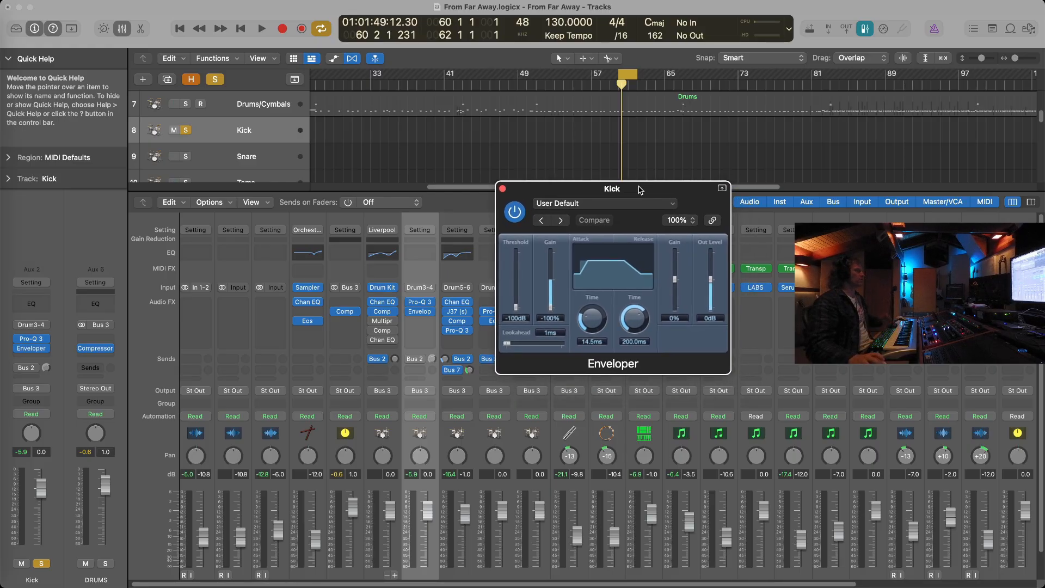
pyautogui.moveTo(550, 307)
pyautogui.mouseDown()
pyautogui.moveTo(552, 272)
pyautogui.moveTo(555, 306)
pyautogui.mouseUp()
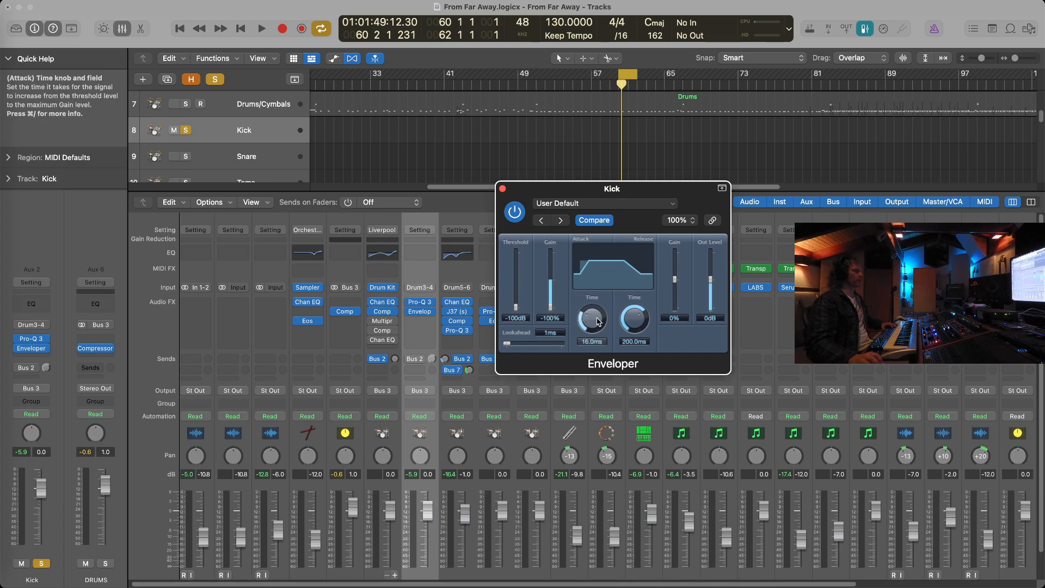
pyautogui.moveTo(597, 305); pyautogui.dragTo(598, 334)
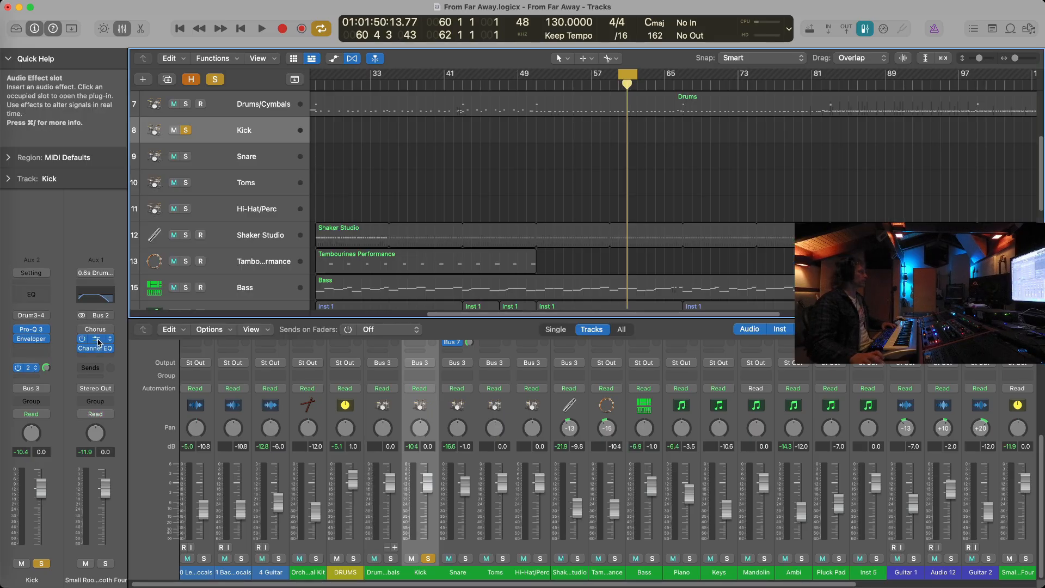
# Step: Open the Space Designer and Channel EQ on the Bus 2 small room reverb, examine both and close them
pyautogui.click(98, 339)
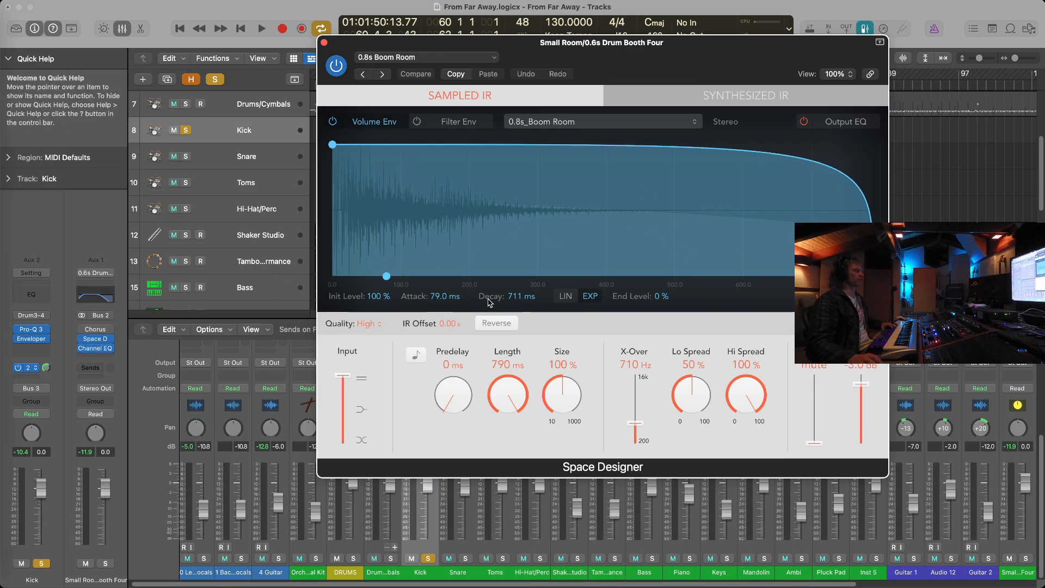
pyautogui.click(96, 350)
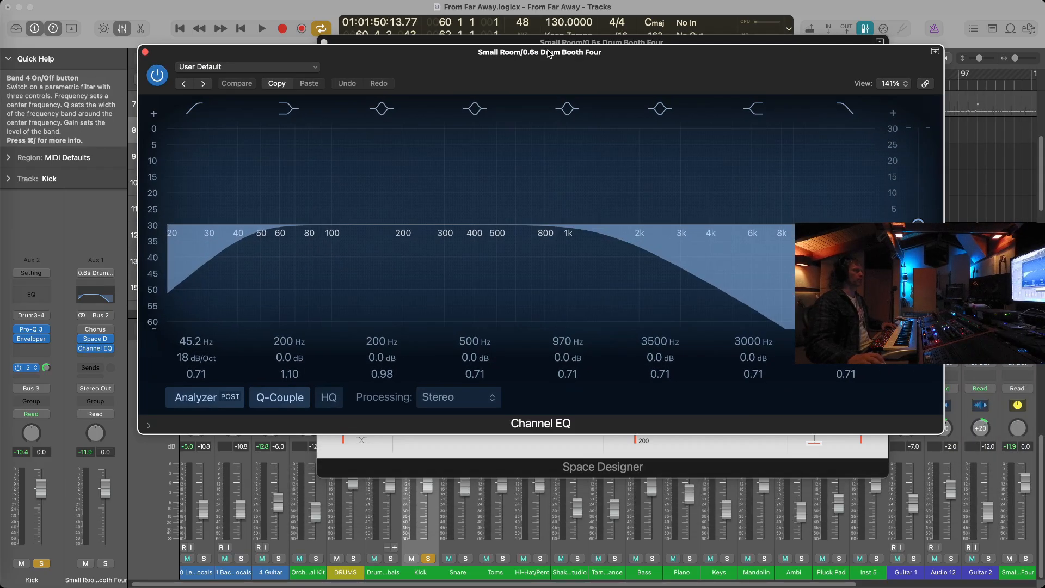
pyautogui.moveTo(549, 54); pyautogui.dragTo(710, 68)
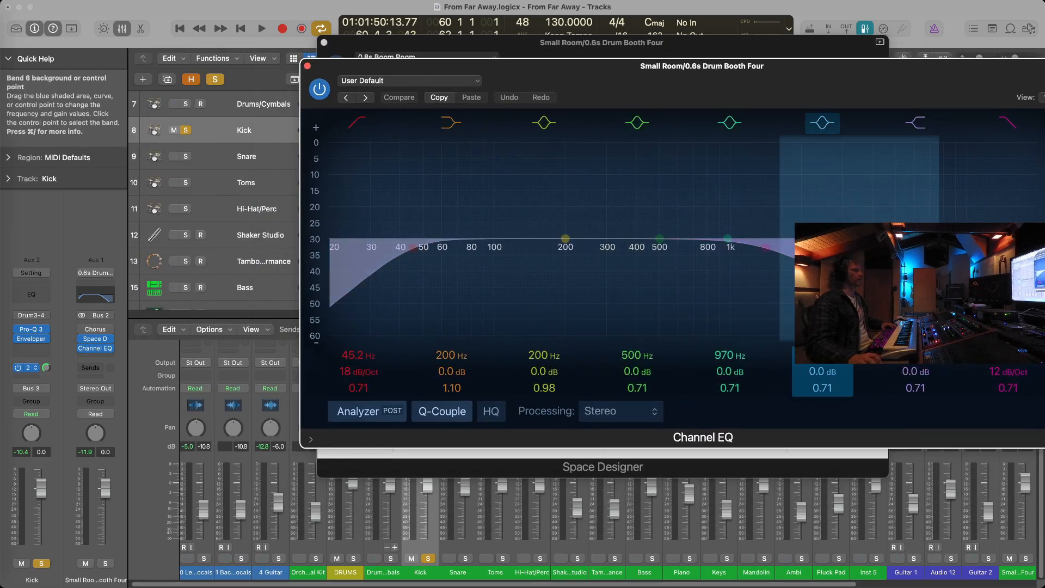
pyautogui.moveTo(792, 83); pyautogui.dragTo(699, 47)
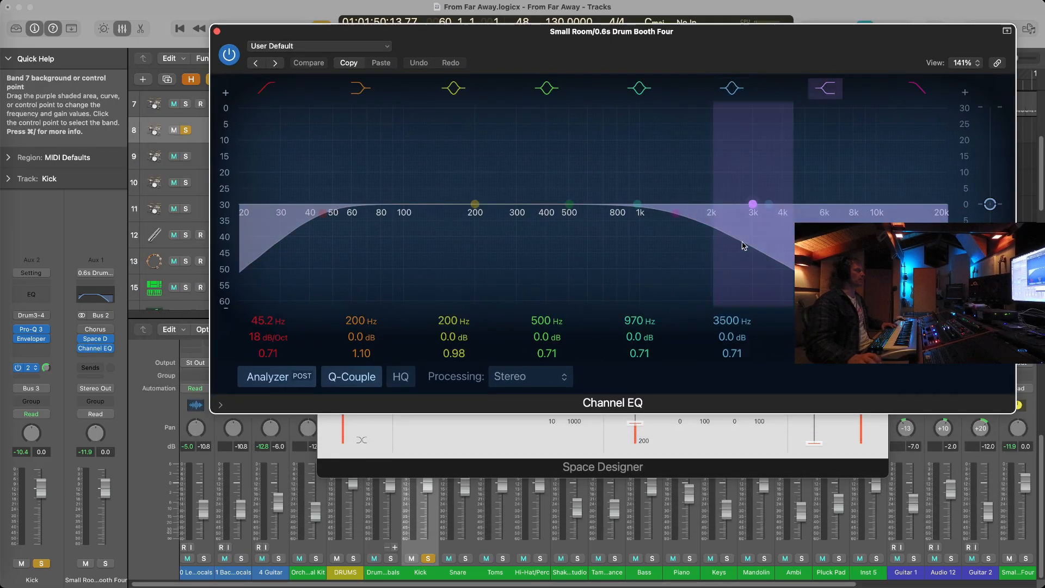
pyautogui.click(216, 34)
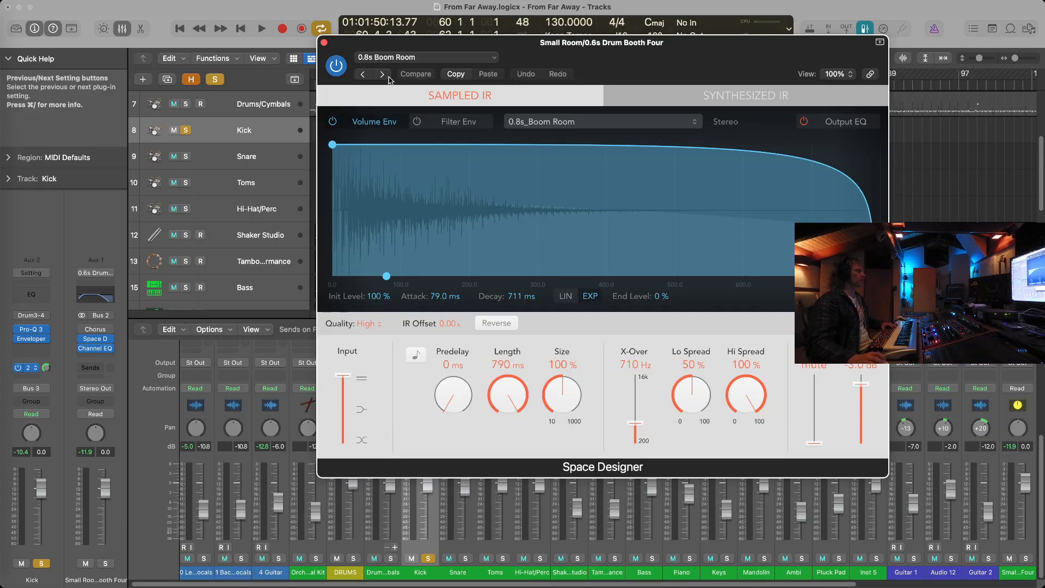
pyautogui.click(323, 42)
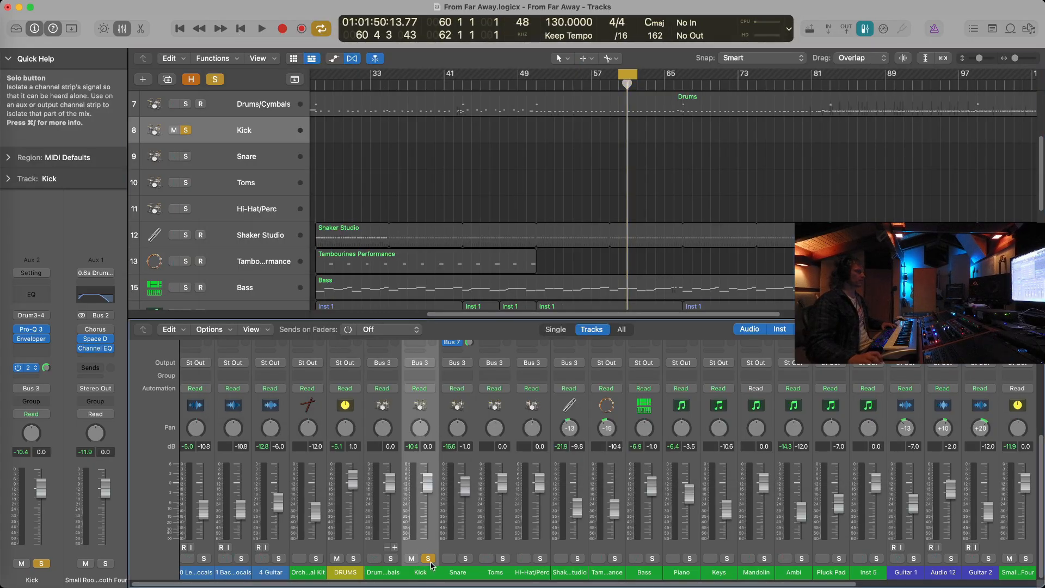
# Step: Unsolo the kick, select the snare and play the loop with the snare soloed
pyautogui.click(427, 559)
pyautogui.click(467, 551)
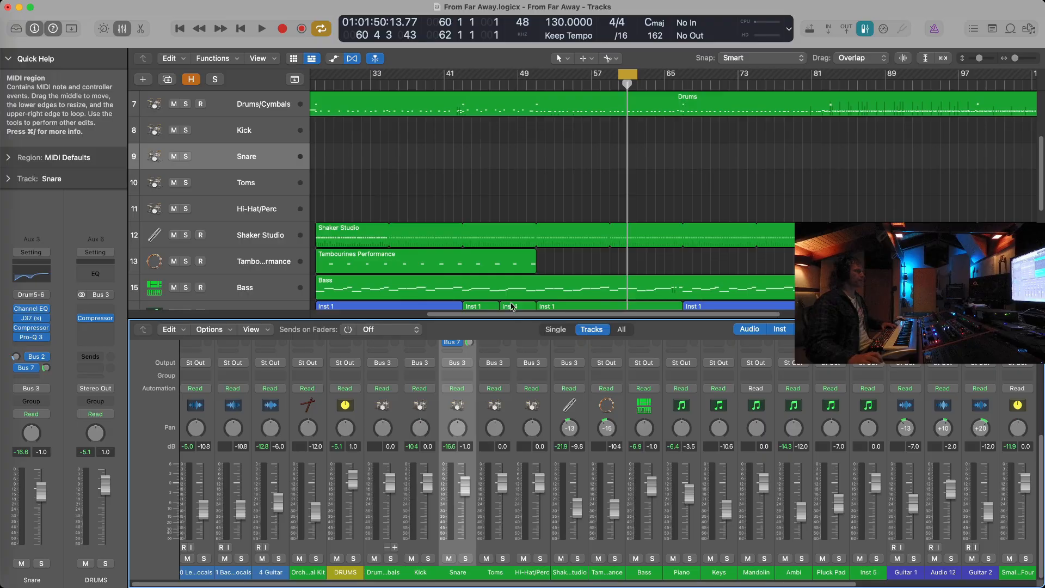
pyautogui.moveTo(510, 318); pyautogui.dragTo(500, 138)
pyautogui.press('space')
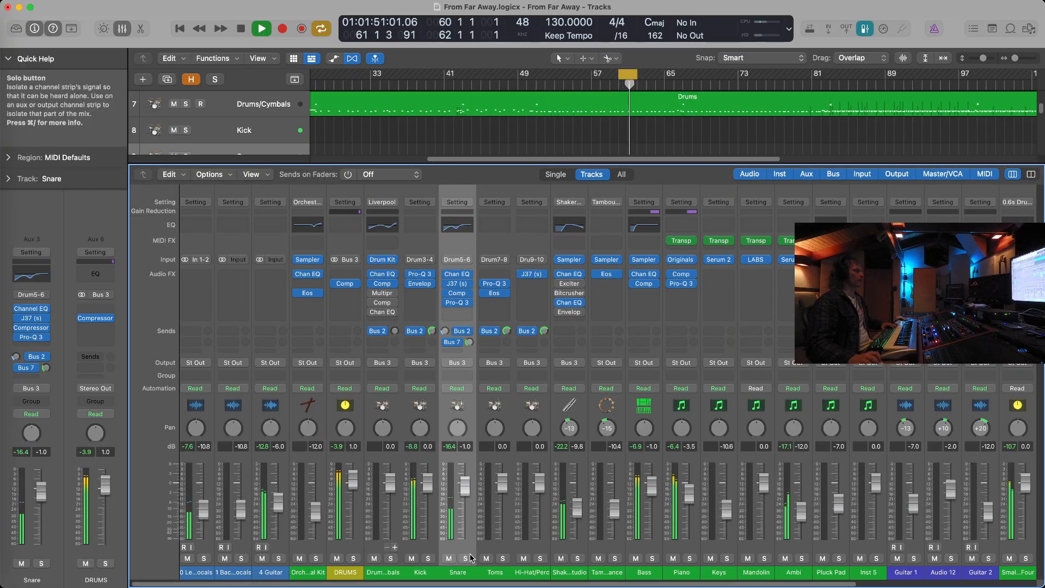
pyautogui.press('s')
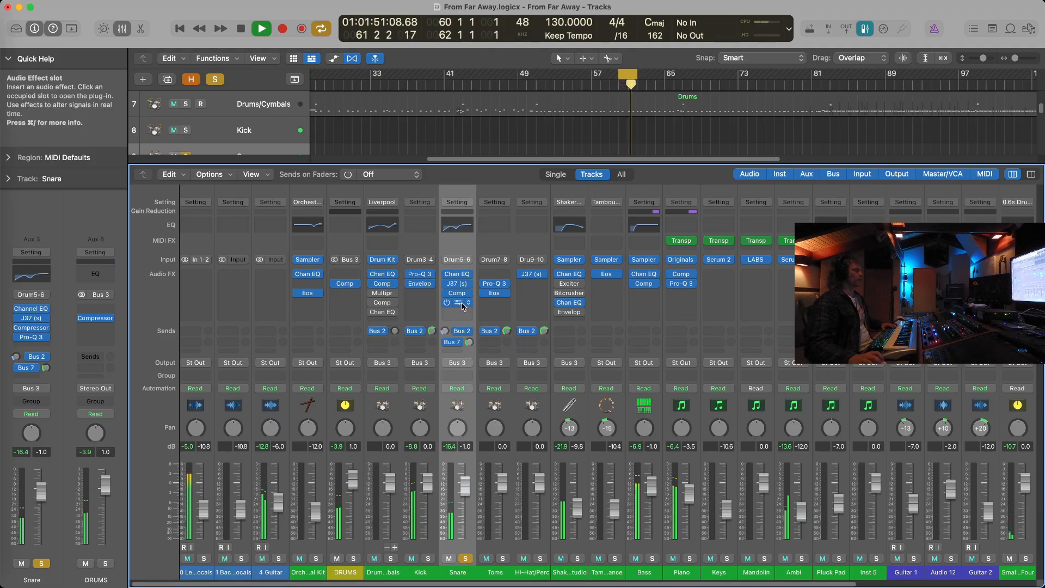
pyautogui.press('space')
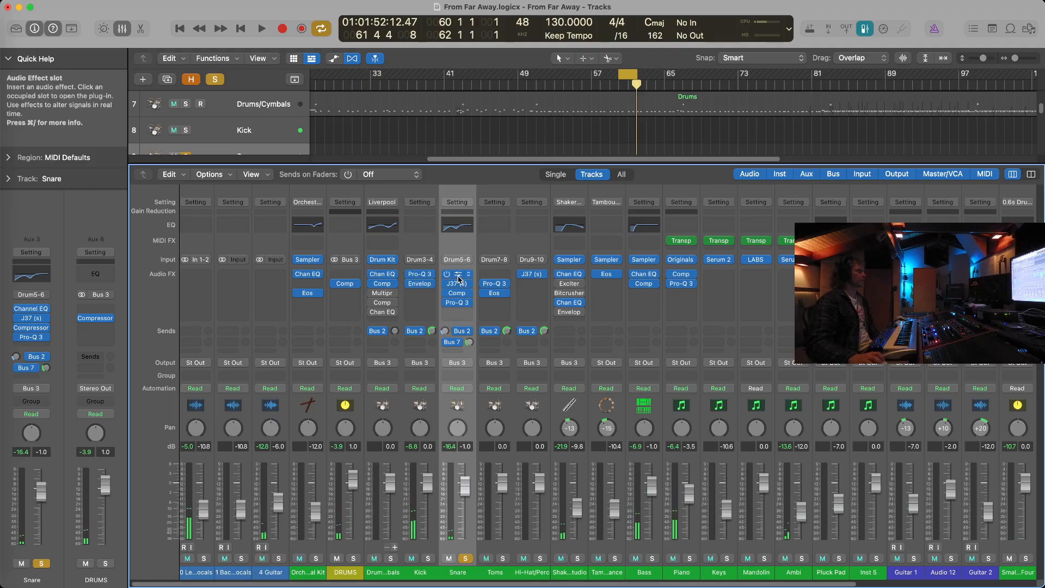
# Step: Open the snare's Channel EQ, examine its cut around 400 to 550 Hz and close it
pyautogui.click(457, 274)
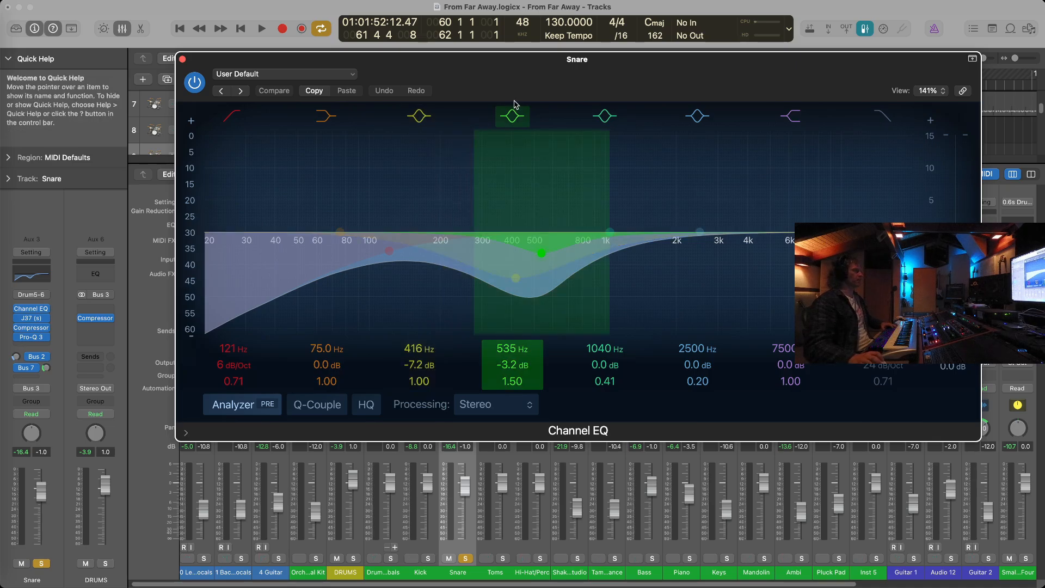
pyautogui.click(182, 59)
# Step: Listen to the soloed snare with its J37 tape plug-in open, set the tape speed to 7.5 and close it
pyautogui.click(459, 283)
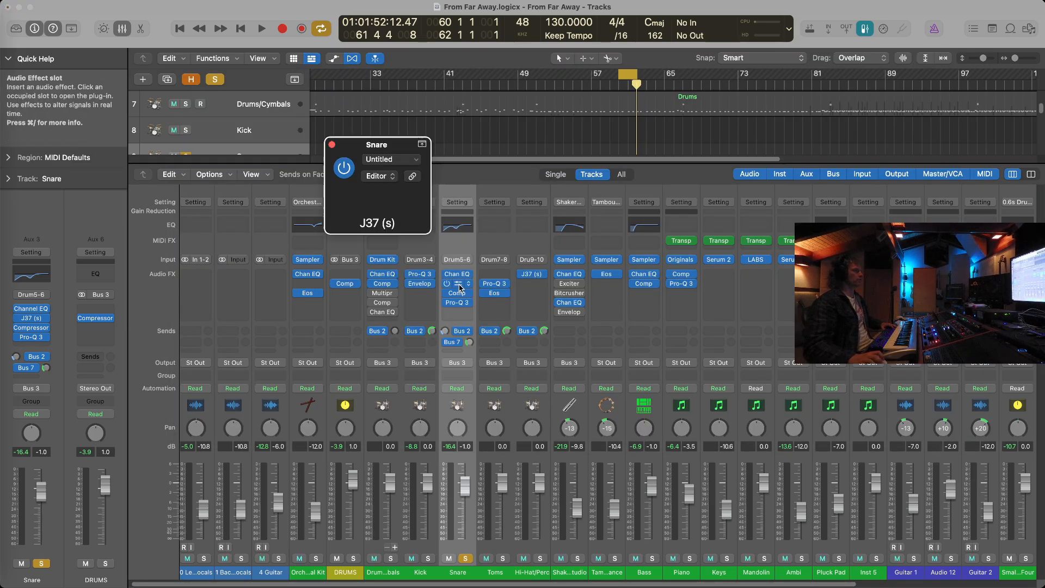
pyautogui.moveTo(513, 83); pyautogui.dragTo(537, 81)
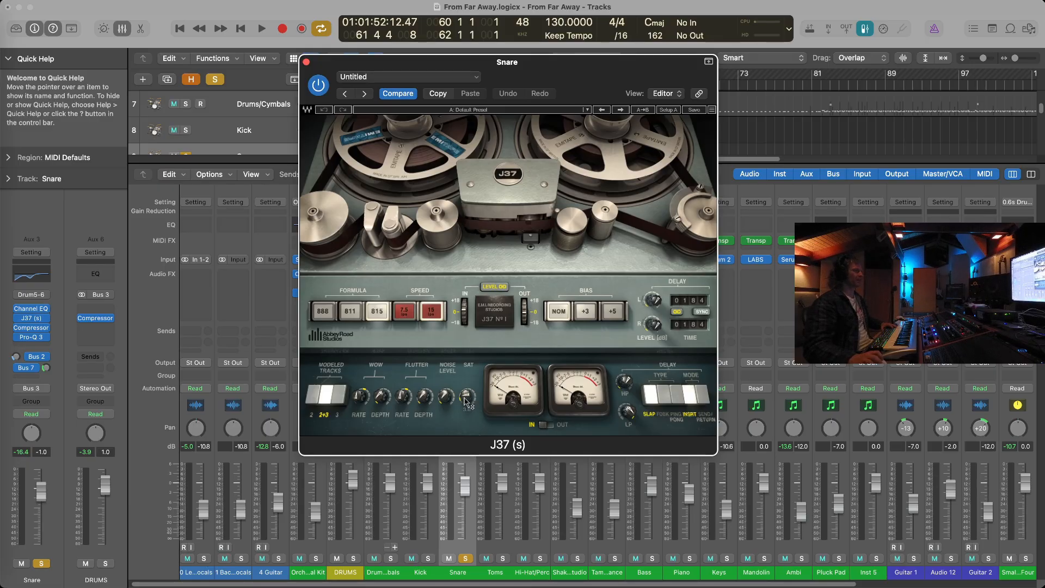
pyautogui.press('space')
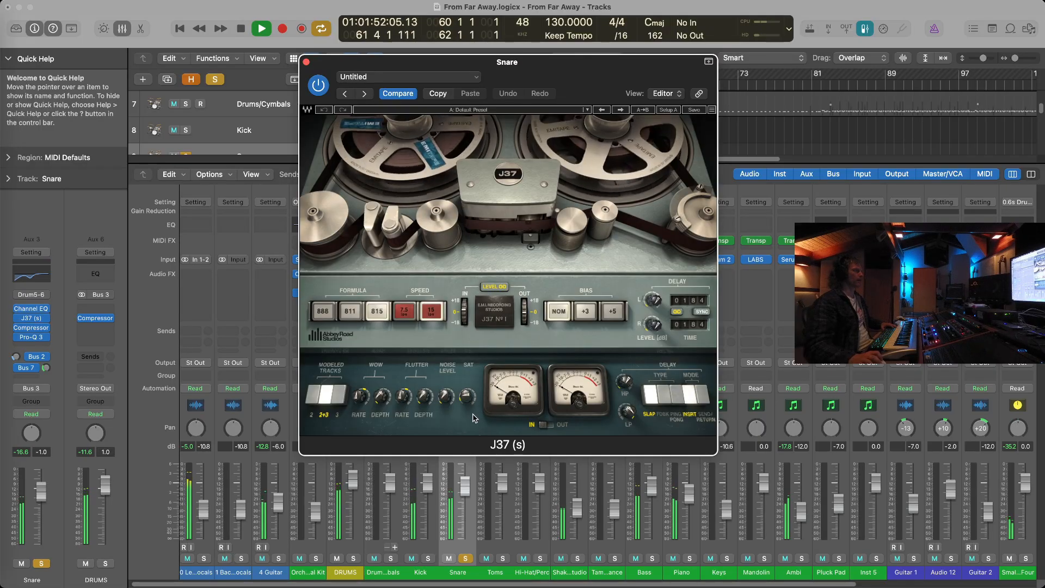
pyautogui.press('space')
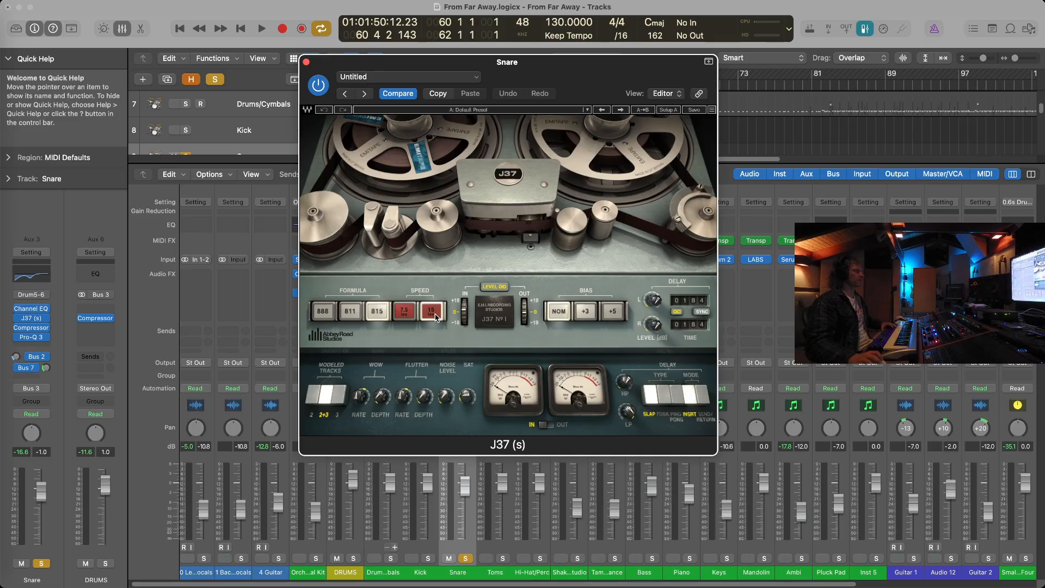
pyautogui.click(406, 318)
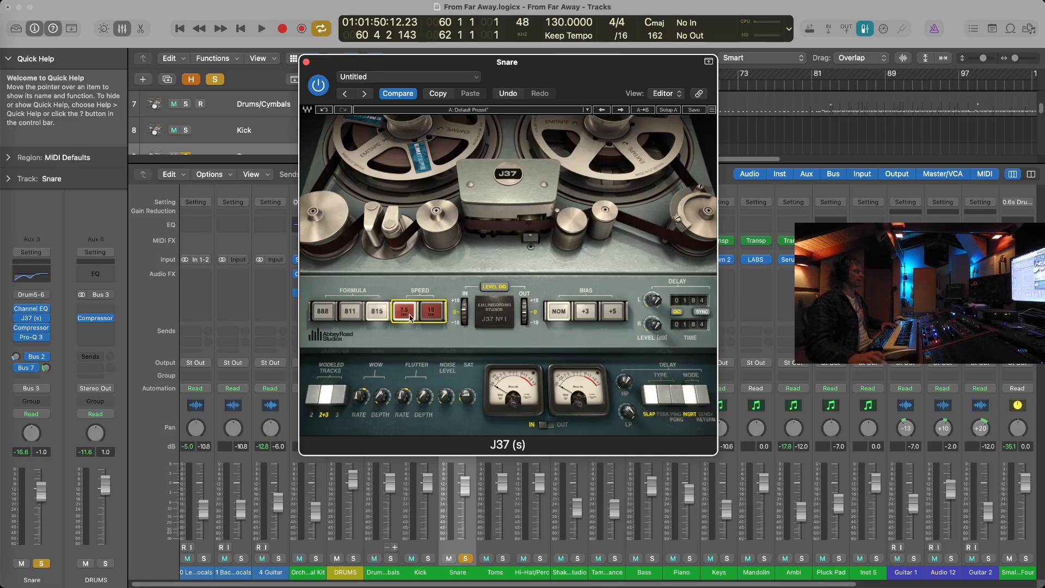
pyautogui.press('super+w')
# Step: Examine the snare's Compressor in the graph and meter displays during playback, then close it
pyautogui.click(461, 294)
pyautogui.moveTo(683, 180); pyautogui.dragTo(402, 38)
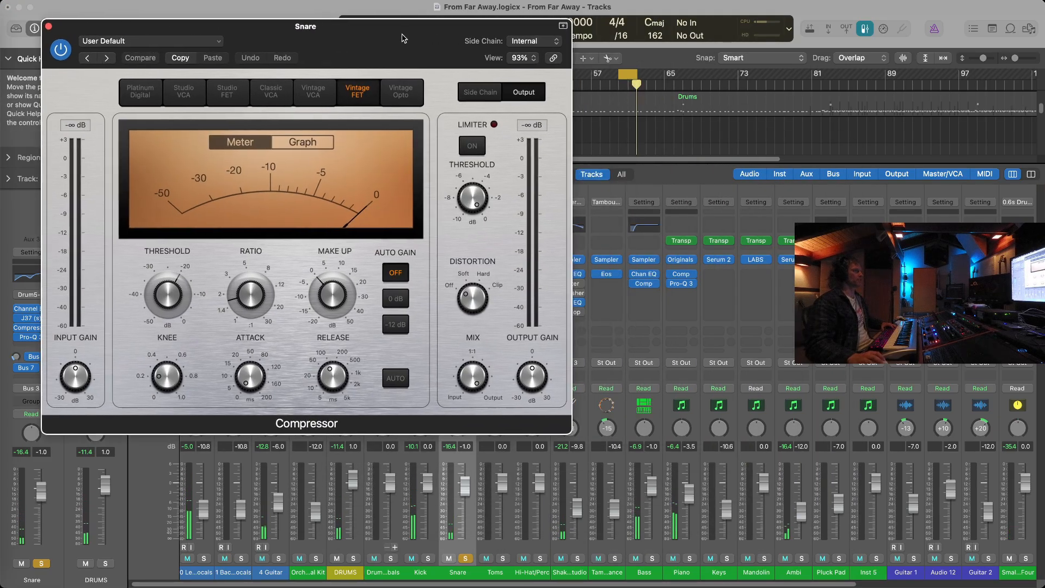
pyautogui.click(302, 143)
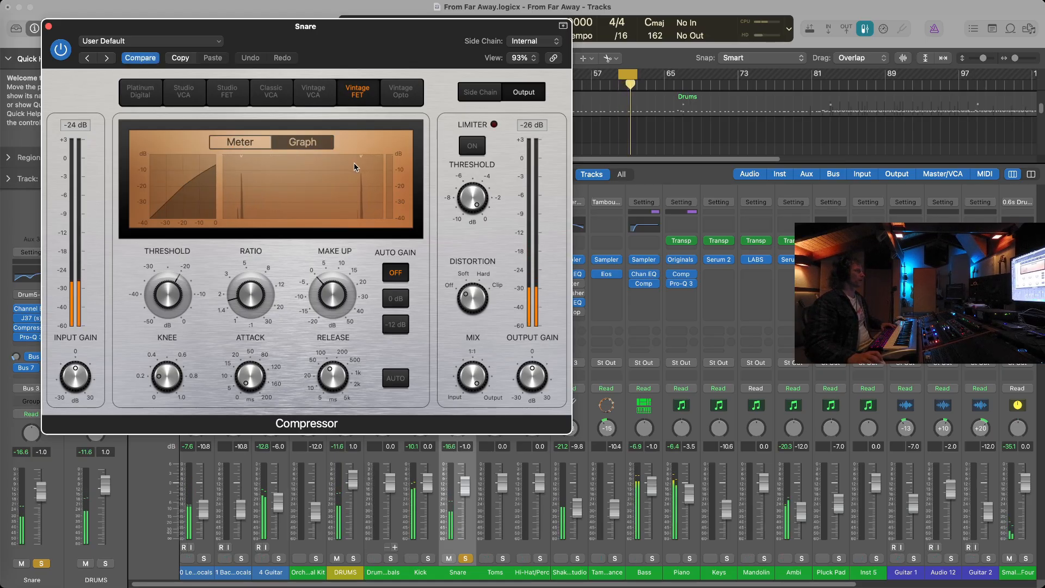
pyautogui.click(305, 149)
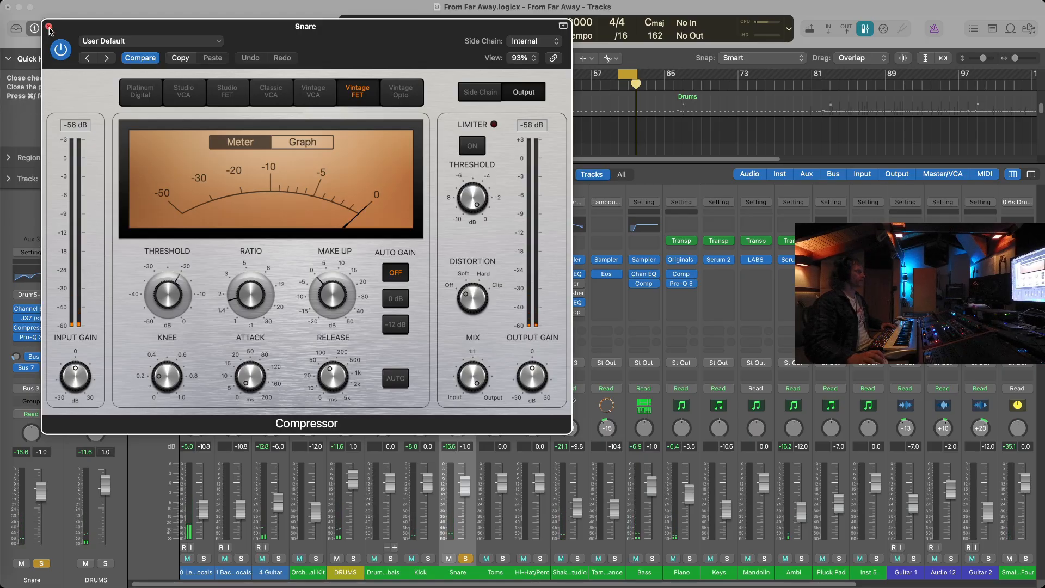
pyautogui.click(48, 27)
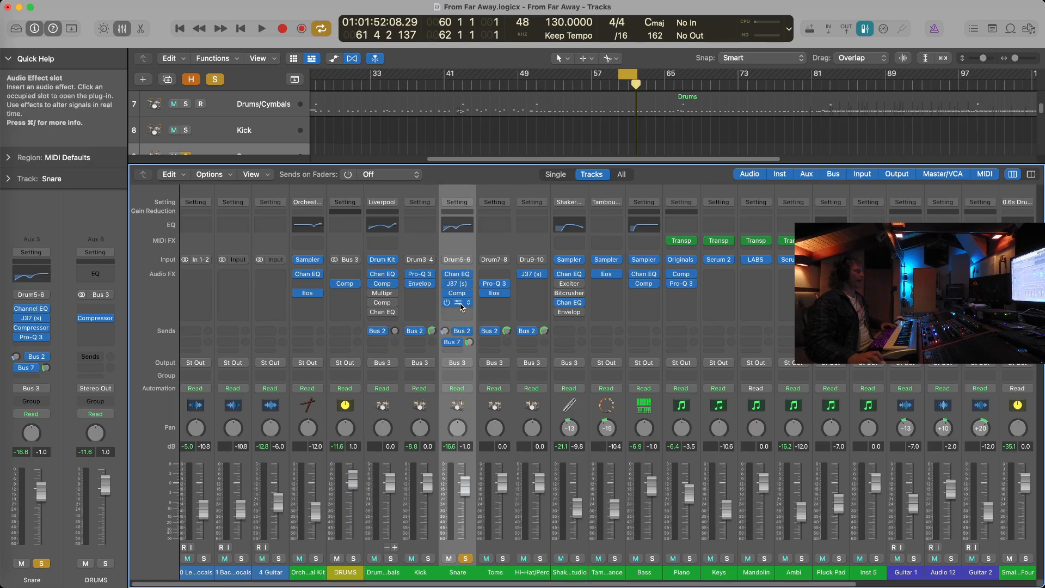
# Step: Examine the EQ bands in the snare's Pro-Q 3 and check where its Bus 7 send is routed
pyautogui.click(459, 303)
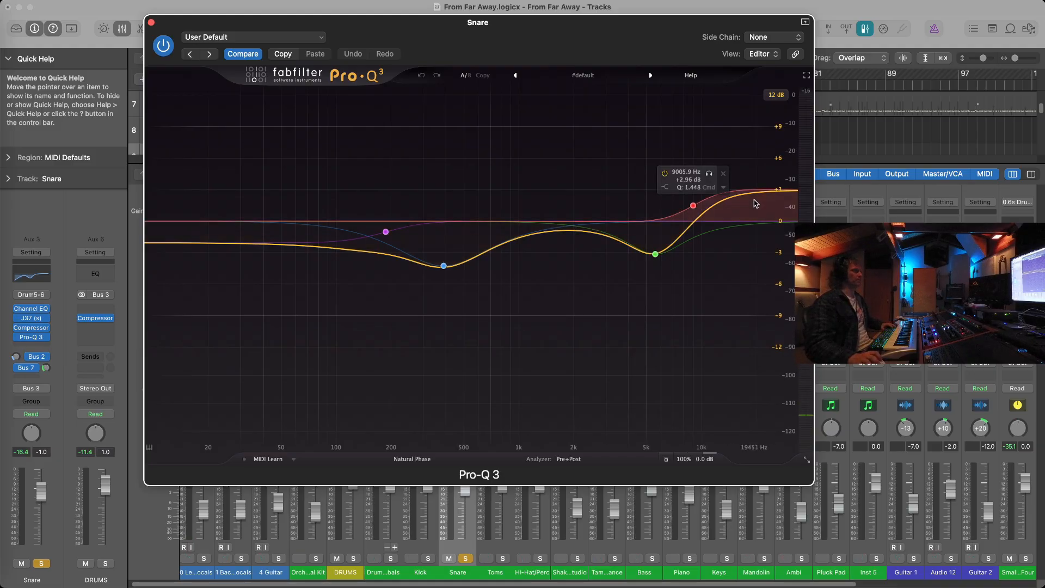
pyautogui.click(151, 22)
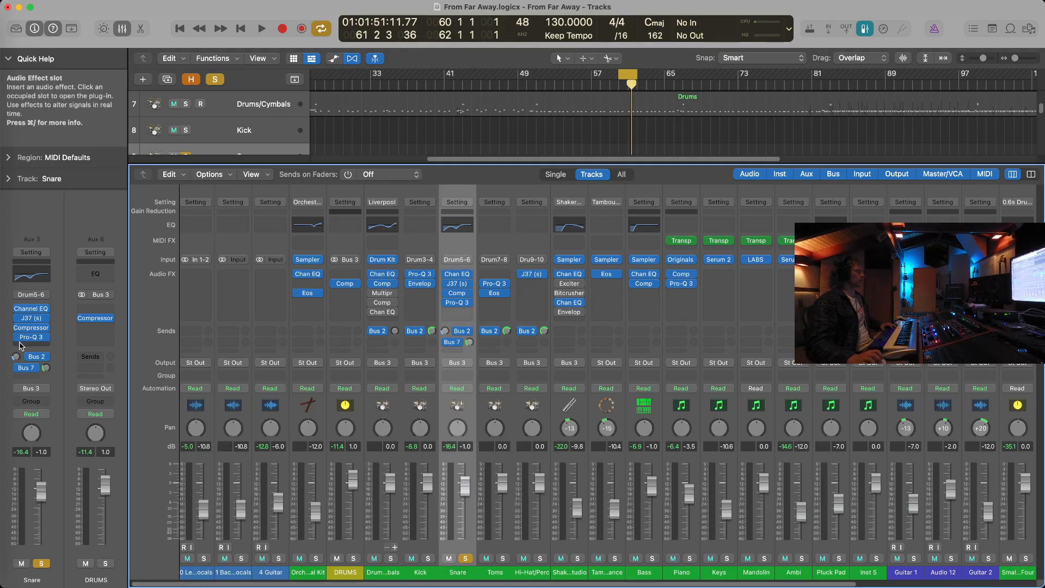
pyautogui.click(457, 343)
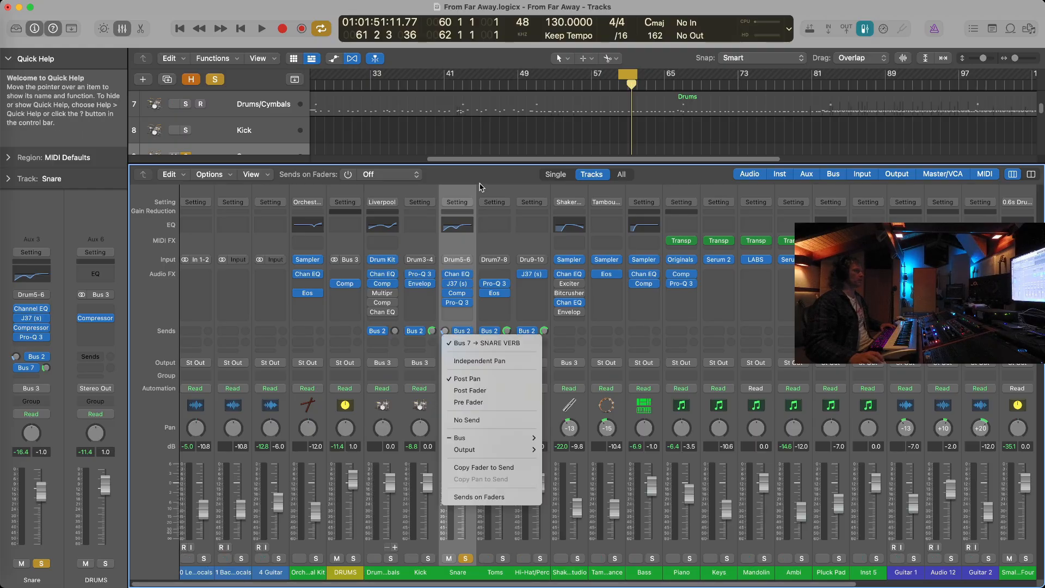
pyautogui.click(481, 186)
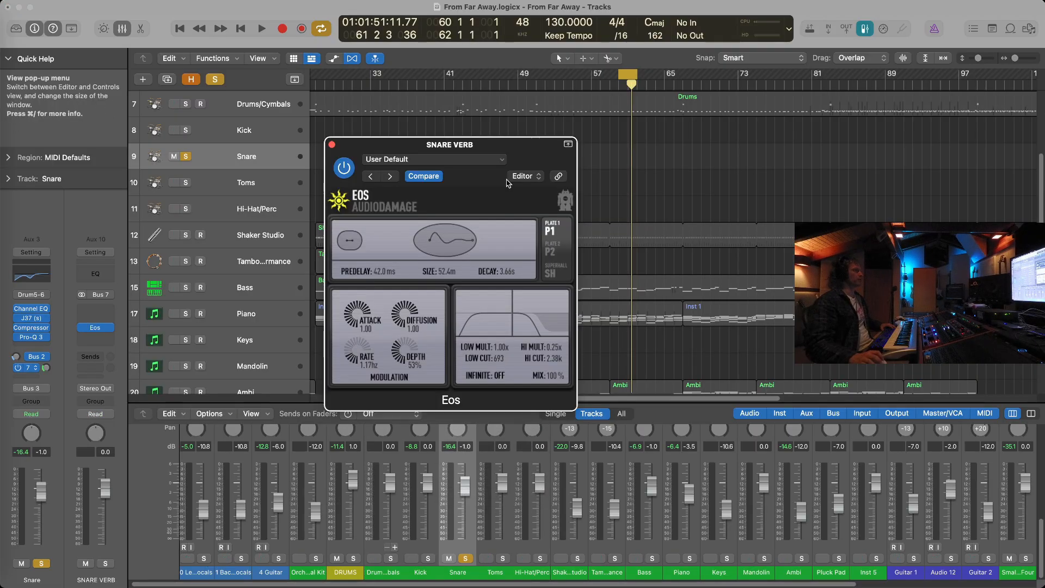
# Step: Compare the looped snare with the Eos reverb on SNARE VERB bypassed and enabled, then close the plug-in
pyautogui.moveTo(500, 147); pyautogui.dragTo(473, 65)
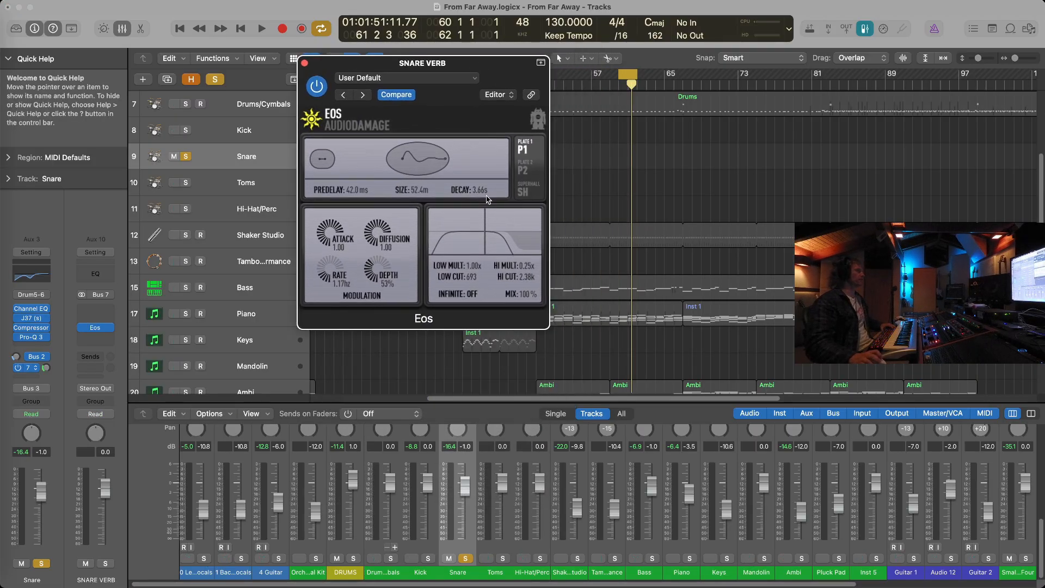
pyautogui.press('space')
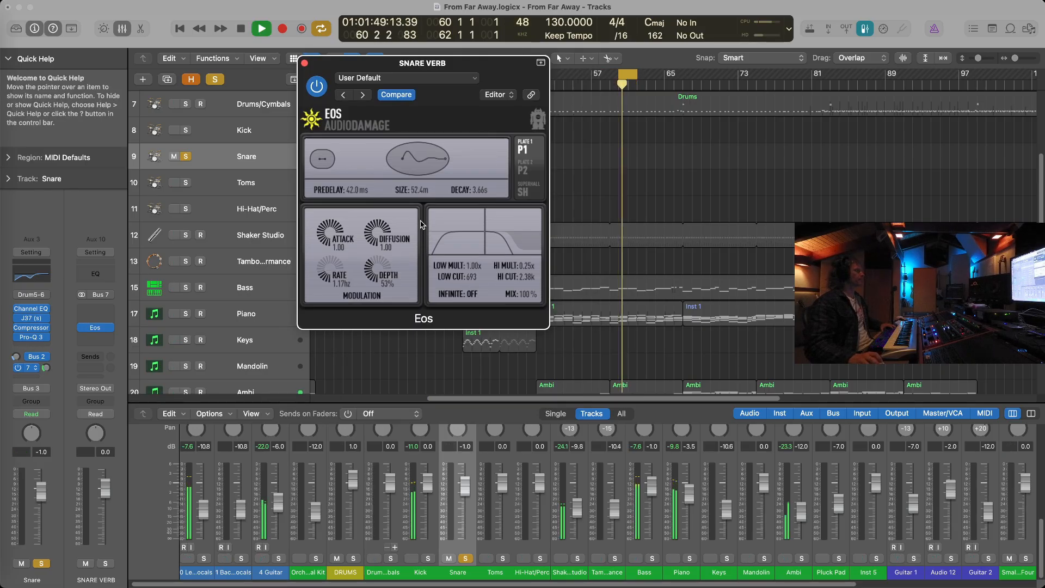
pyautogui.click(317, 87)
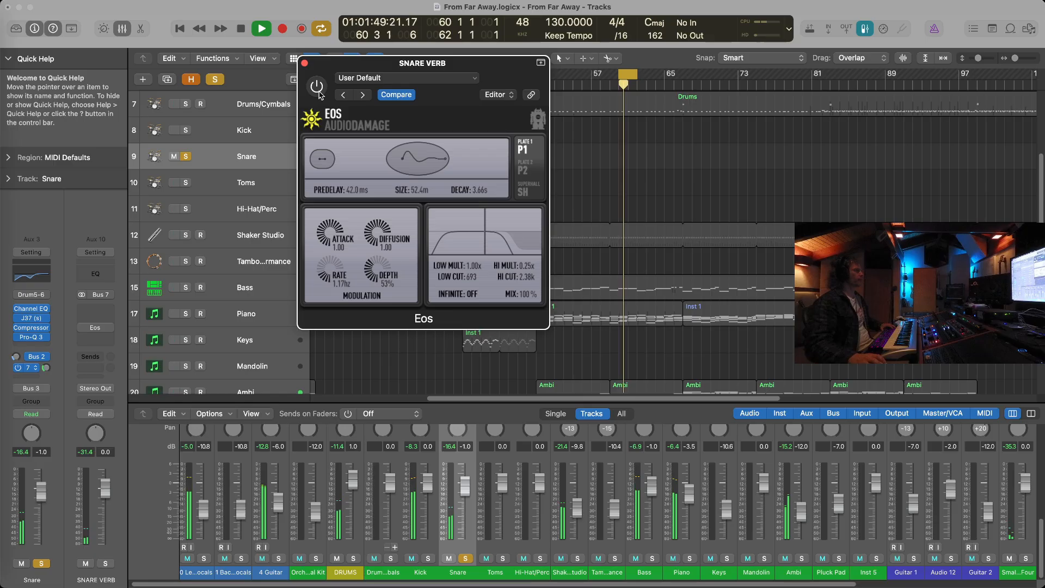
pyautogui.click(318, 87)
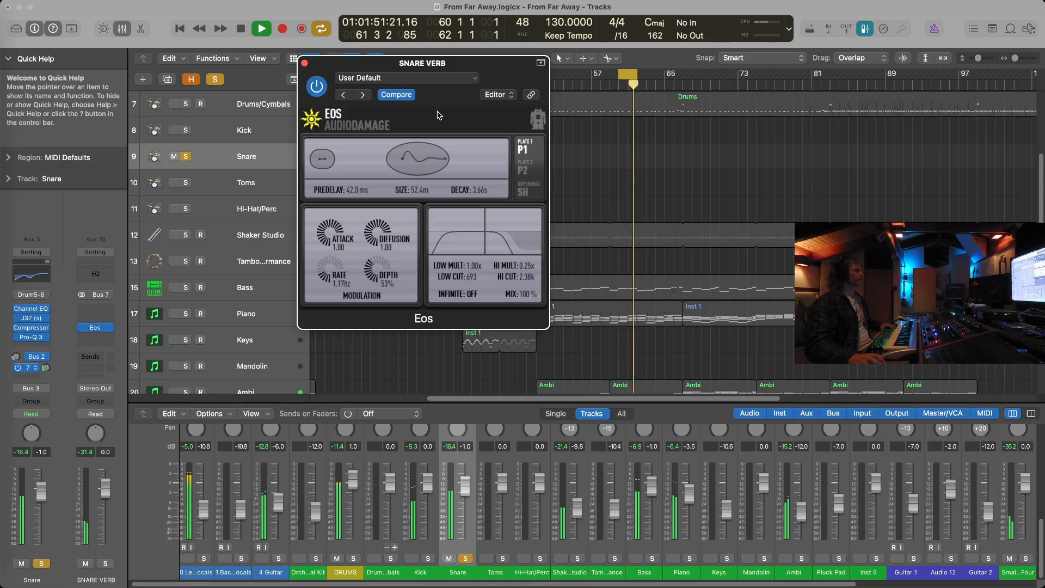
pyautogui.press('space')
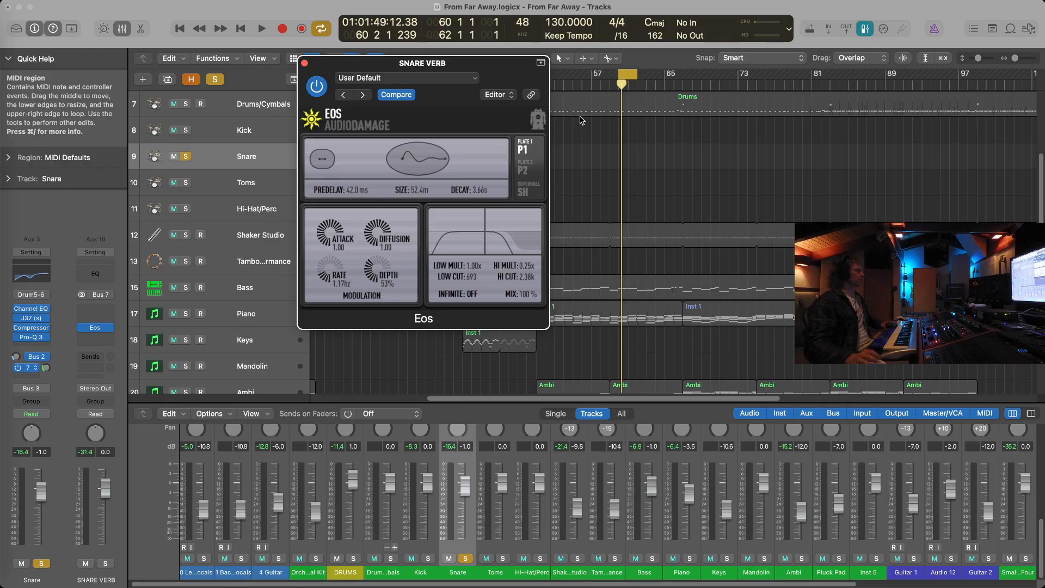
pyautogui.click(305, 63)
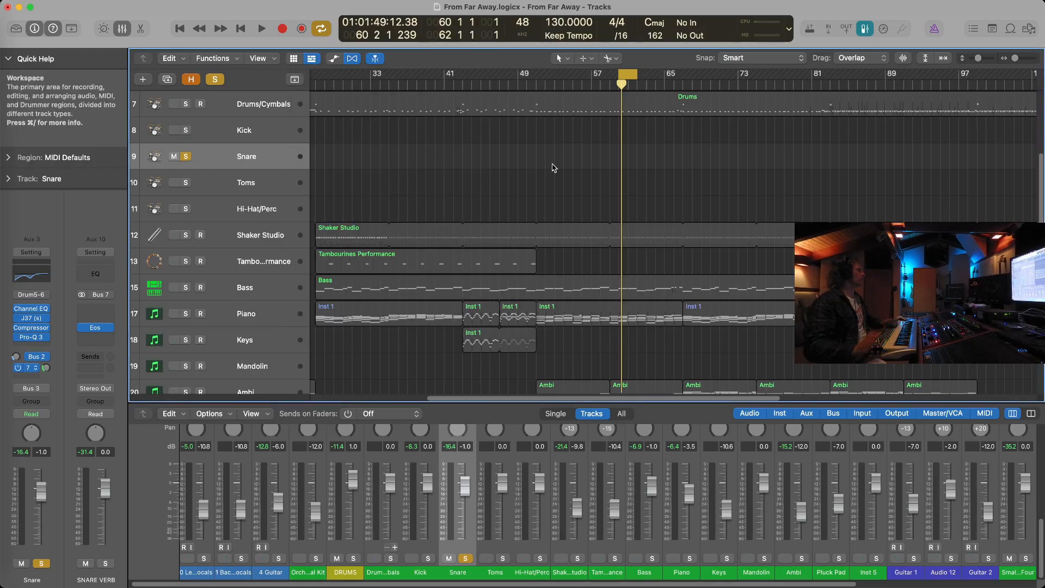
# Step: Unsolo the snare, select the Toms and play the mix from about bar 40 with cycling turned off
pyautogui.click(42, 563)
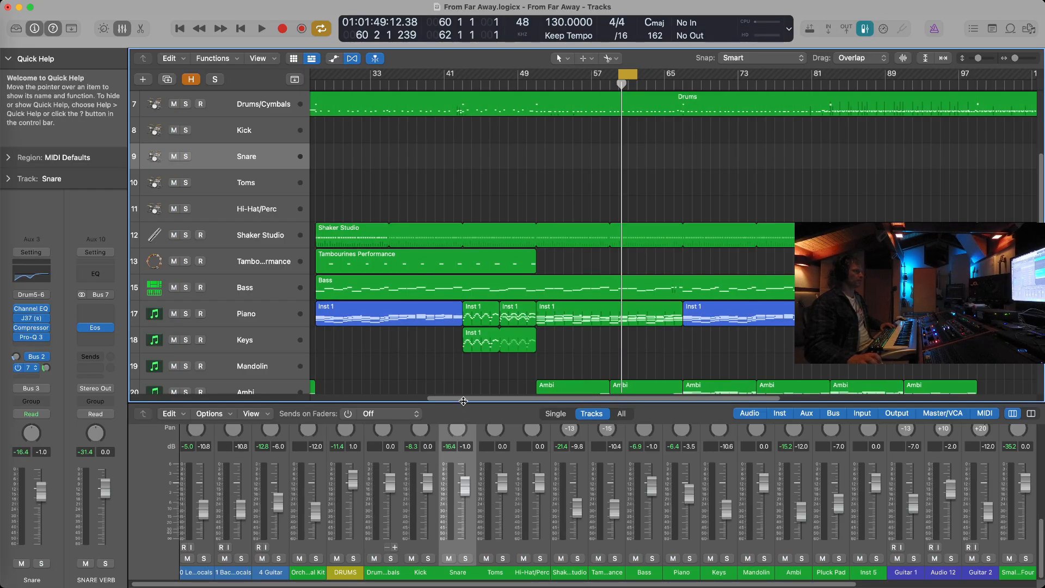
pyautogui.moveTo(463, 401); pyautogui.dragTo(463, 188)
pyautogui.click(494, 229)
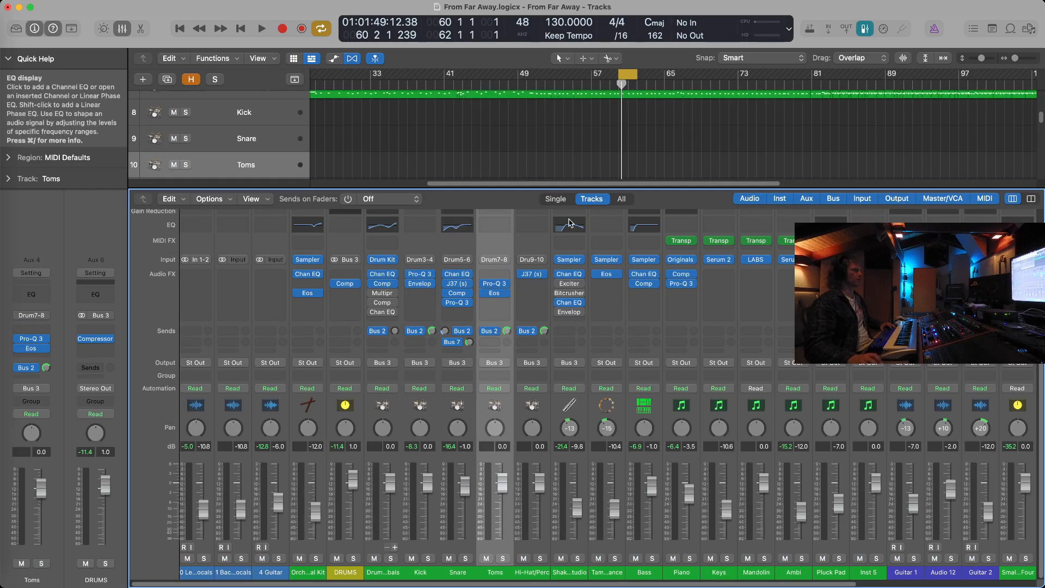
pyautogui.click(626, 74)
pyautogui.click(434, 84)
pyautogui.press('space')
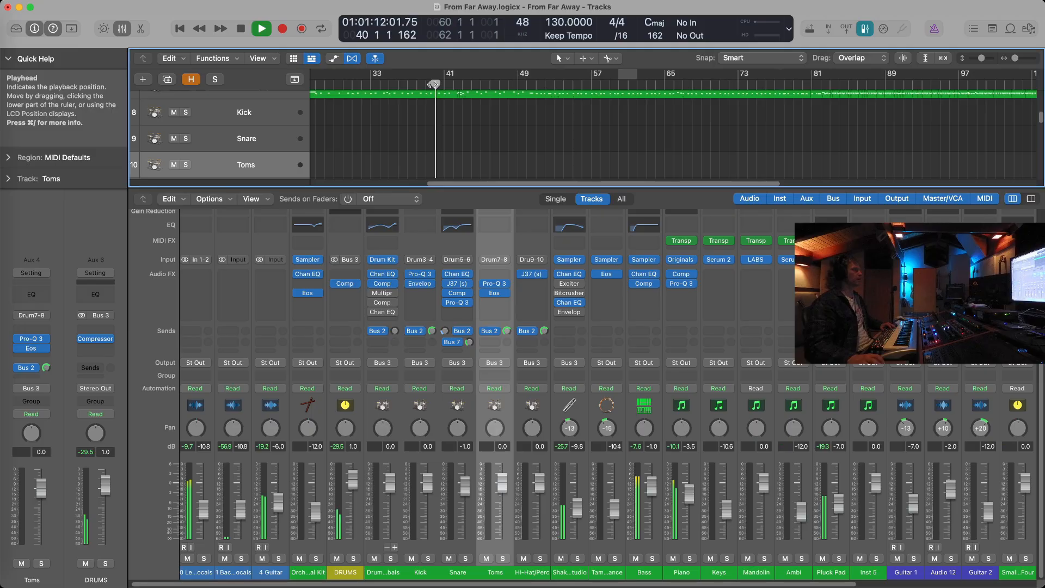
pyautogui.scroll(5, 436, 112)
pyautogui.scroll(-5, 437, 115)
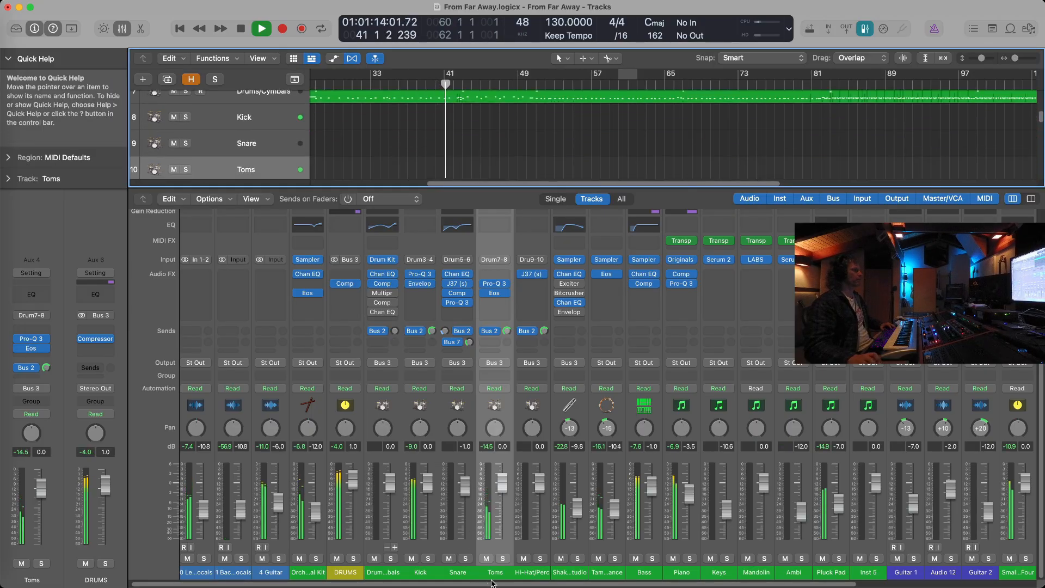
# Step: Solo the Toms and listen to them with a cycle range from bar 43 to bar 49
pyautogui.click(502, 558)
pyautogui.moveTo(446, 74); pyautogui.dragTo(517, 79)
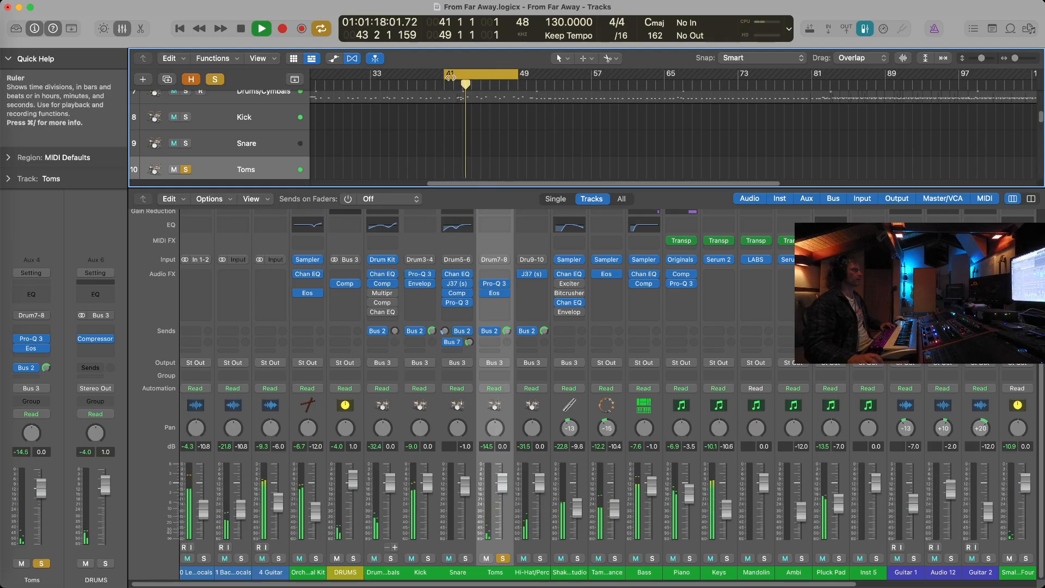
pyautogui.moveTo(450, 77); pyautogui.dragTo(462, 78)
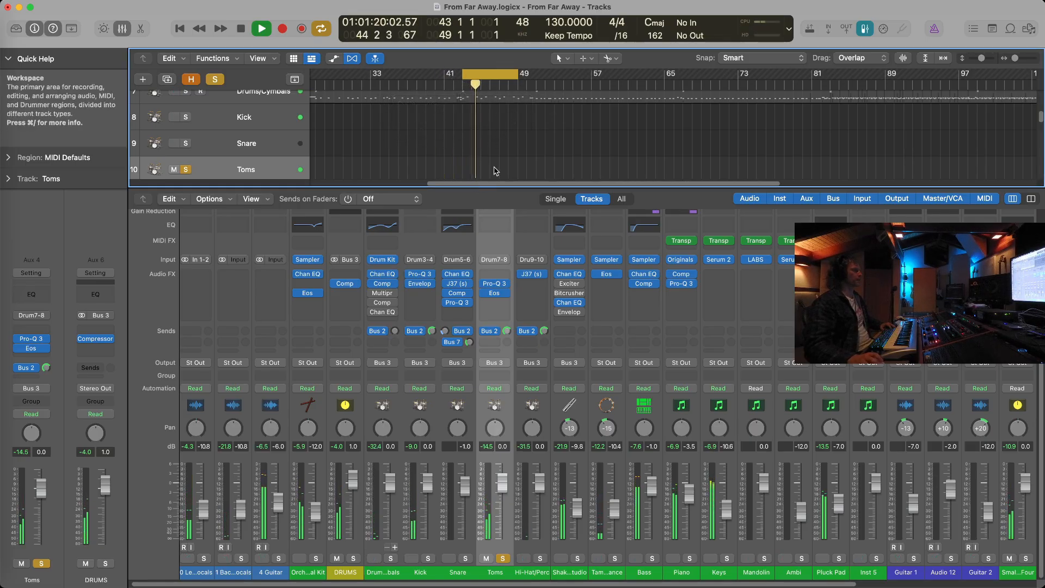
pyautogui.moveTo(501, 186); pyautogui.dragTo(501, 163)
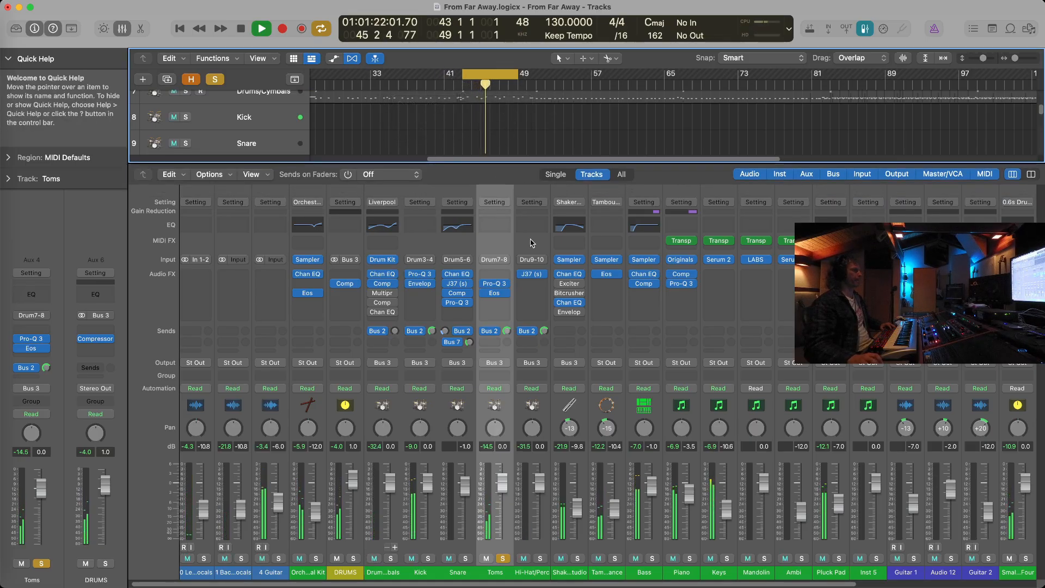
pyautogui.press('space')
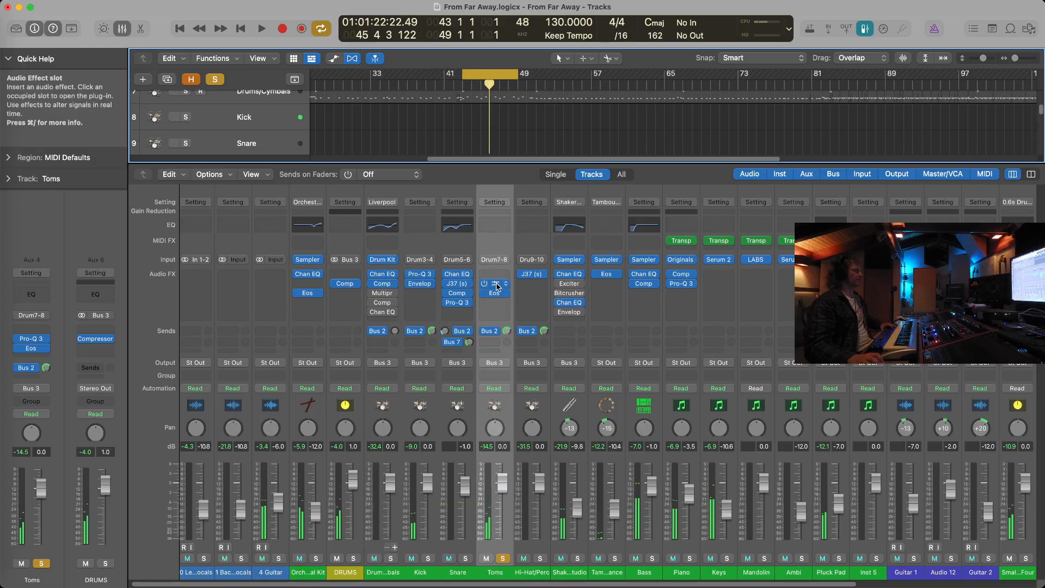
# Step: Examine the Toms' Pro-Q 3, close it and open the Eos reverb on the same channel
pyautogui.click(496, 284)
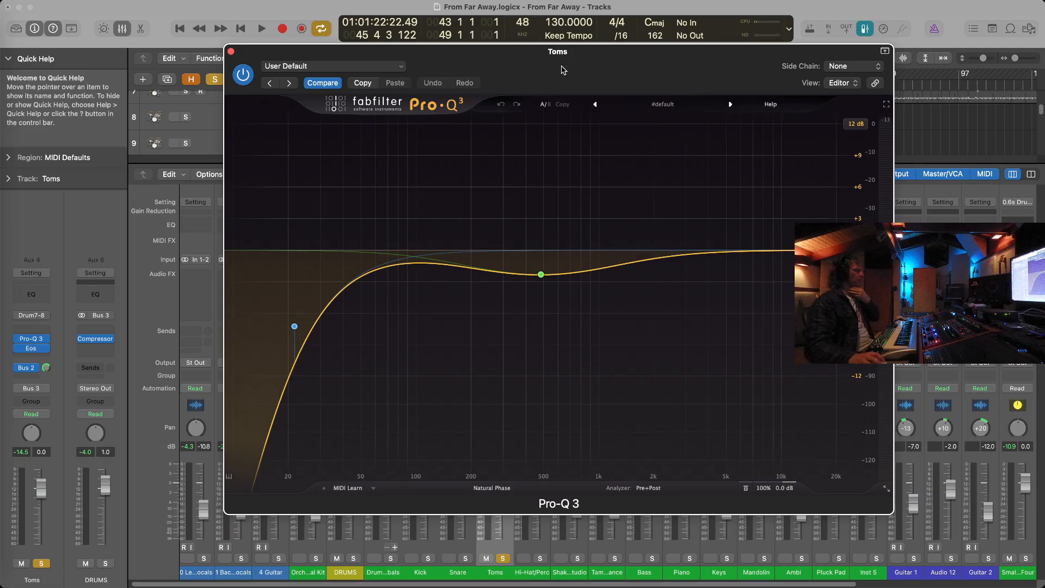
pyautogui.press('super+w')
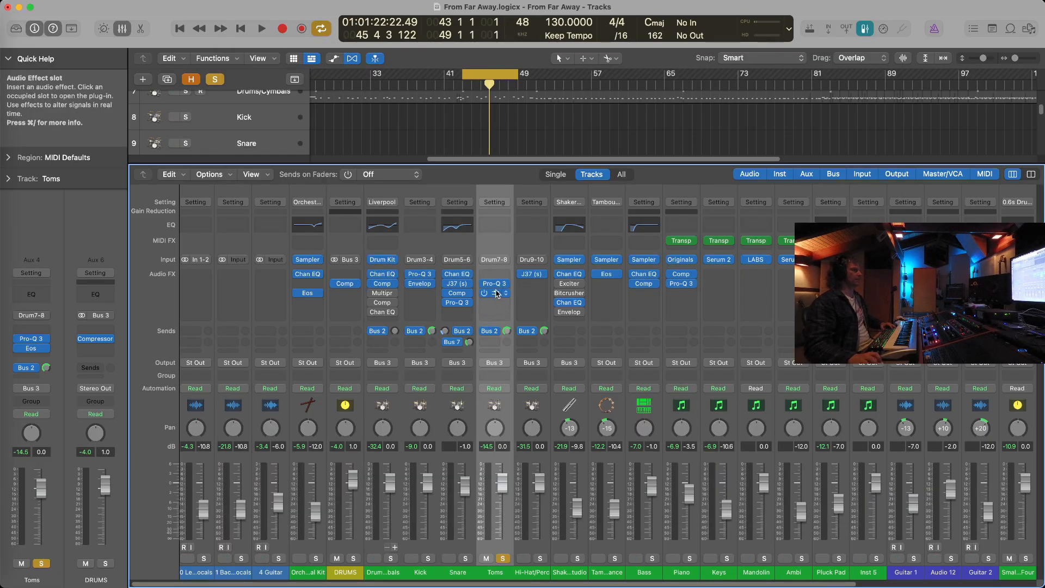
pyautogui.click(496, 294)
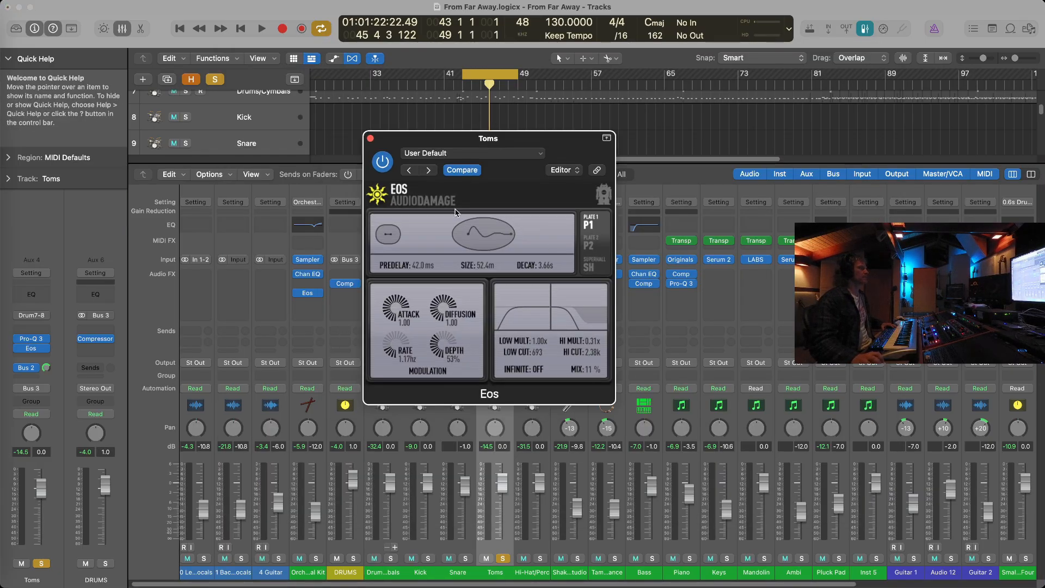
# Step: Close the Toms' Eos reverb, switch the solo to Hi-Hat/Perc and play it from bar 66 with cycling turned off
pyautogui.click(370, 138)
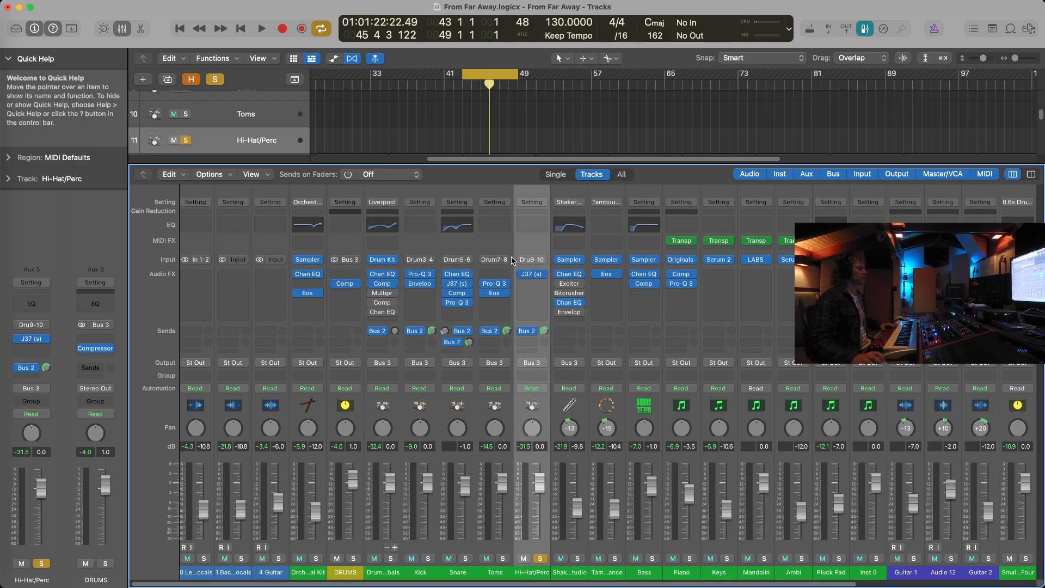
pyautogui.moveTo(544, 176); pyautogui.dragTo(555, 348)
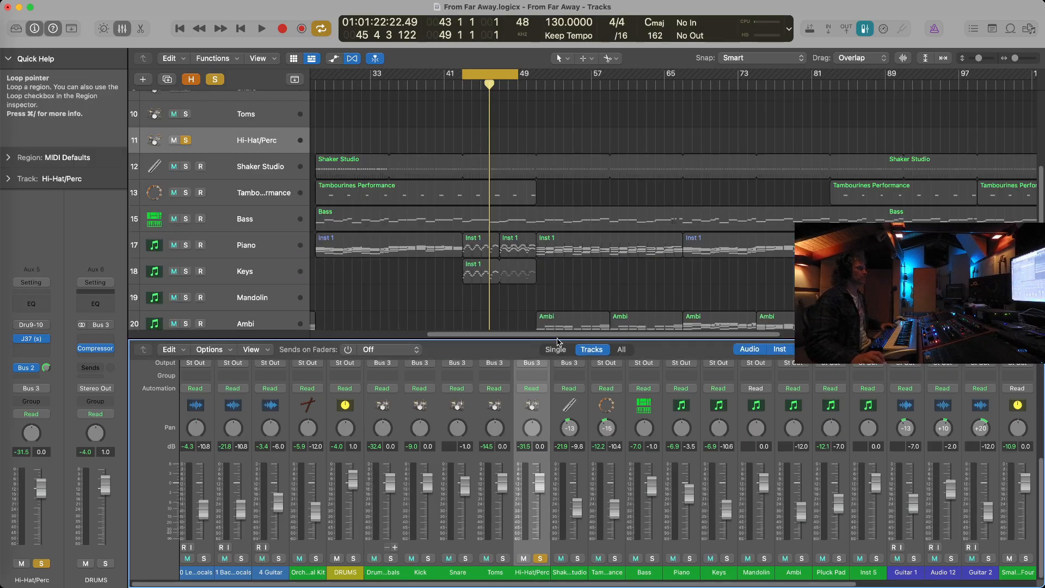
pyautogui.scroll(-5, 568, 229)
pyautogui.scroll(5, 568, 229)
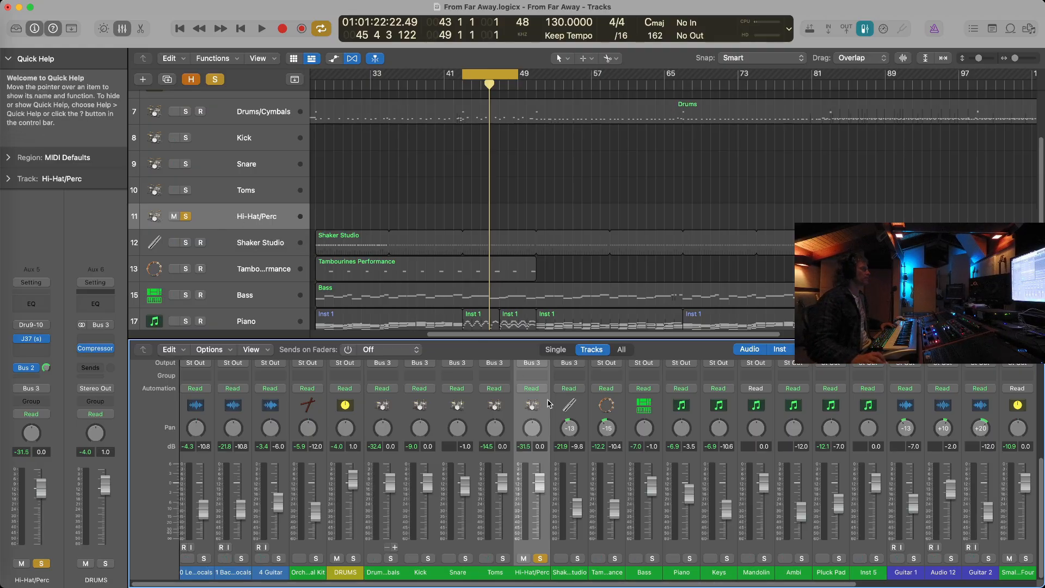
pyautogui.moveTo(534, 340); pyautogui.dragTo(534, 255)
pyautogui.click(504, 75)
pyautogui.click(674, 85)
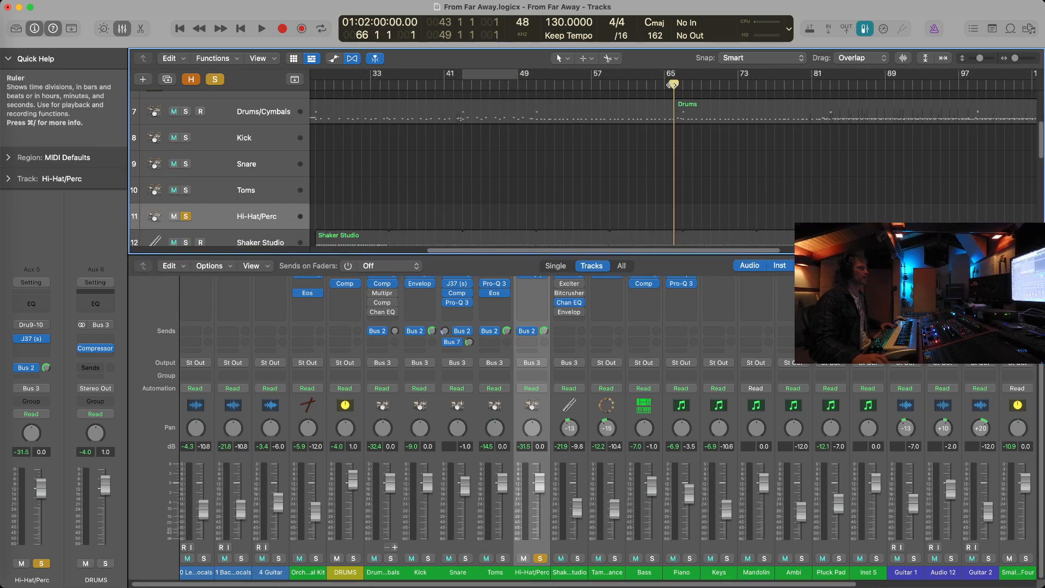
pyautogui.press('space')
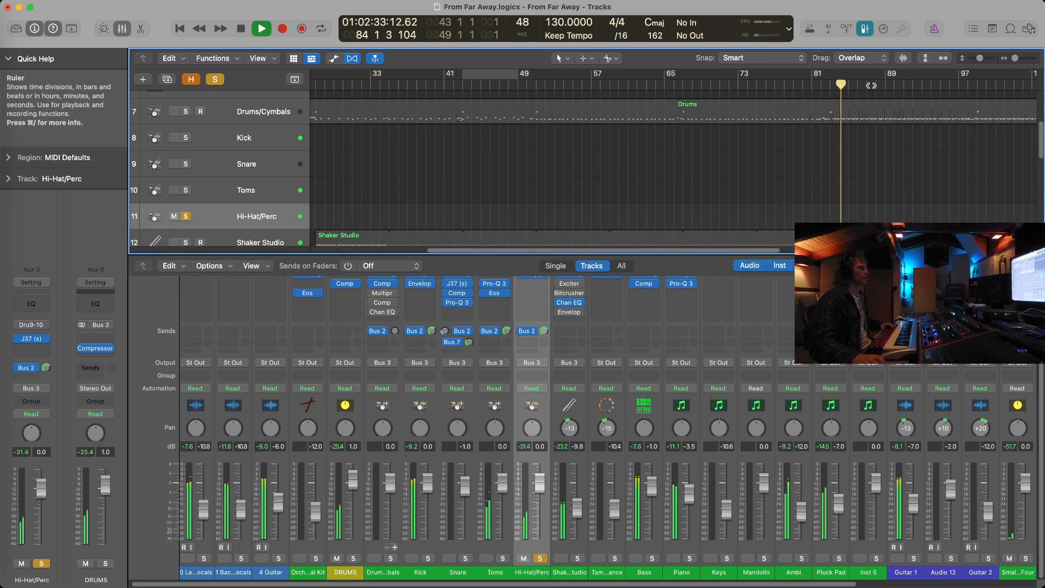
# Step: Listen to the soloed Hi-Hat/Perc with a cycle range from bar 84 to bar 97, enlarging the mixer and stopping playback
pyautogui.moveTo(849, 85); pyautogui.dragTo(956, 86)
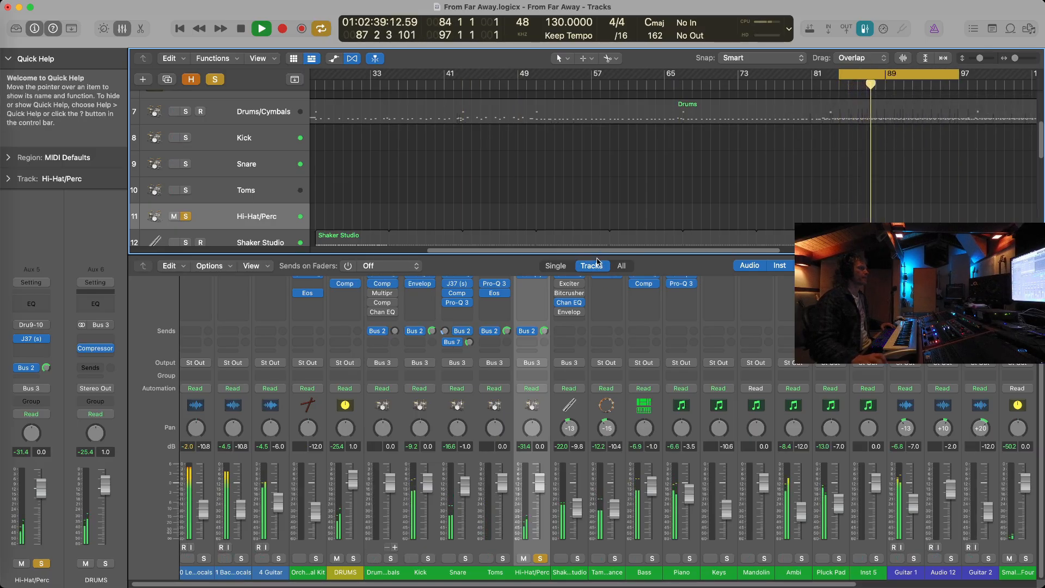
pyautogui.moveTo(597, 256); pyautogui.dragTo(595, 166)
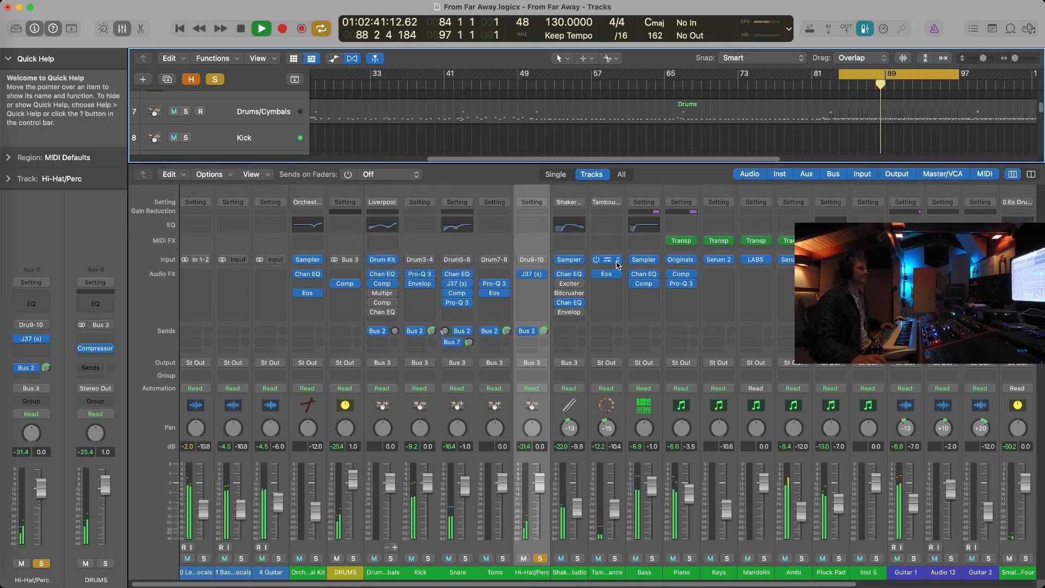
pyautogui.press('space')
# Step: Open the J37 tape plug-in on Hi-Hat/Perc and examine it while playing the cycled section
pyautogui.click(533, 277)
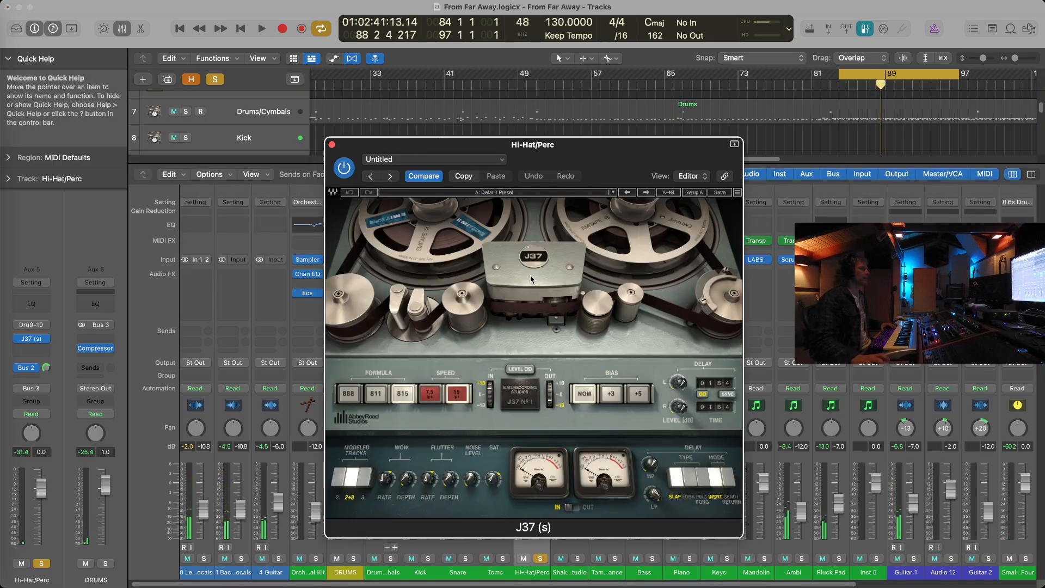
pyautogui.moveTo(650, 144); pyautogui.dragTo(581, 92)
pyautogui.press('space')
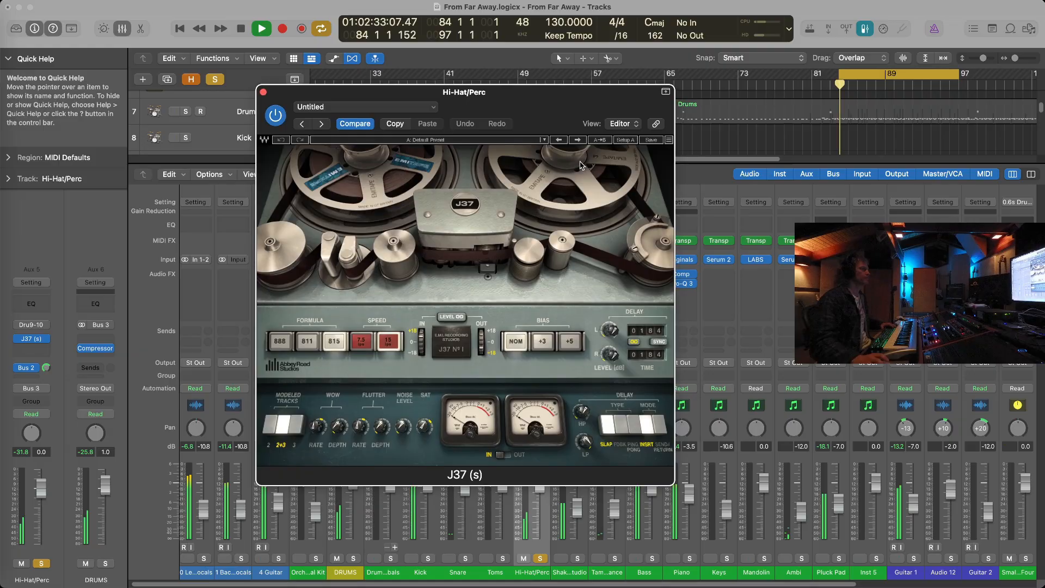
pyautogui.press('space')
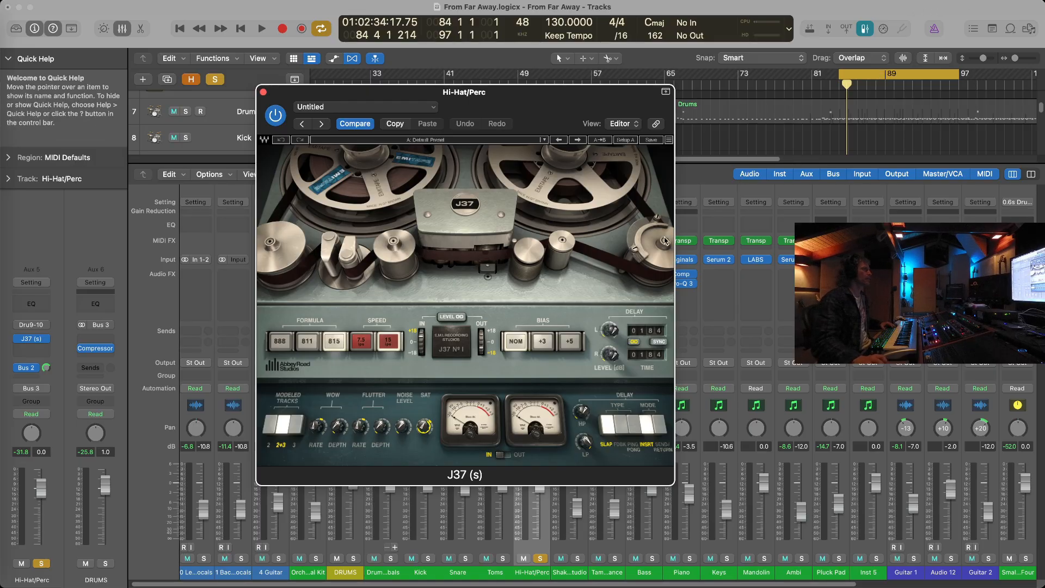
pyautogui.press('space')
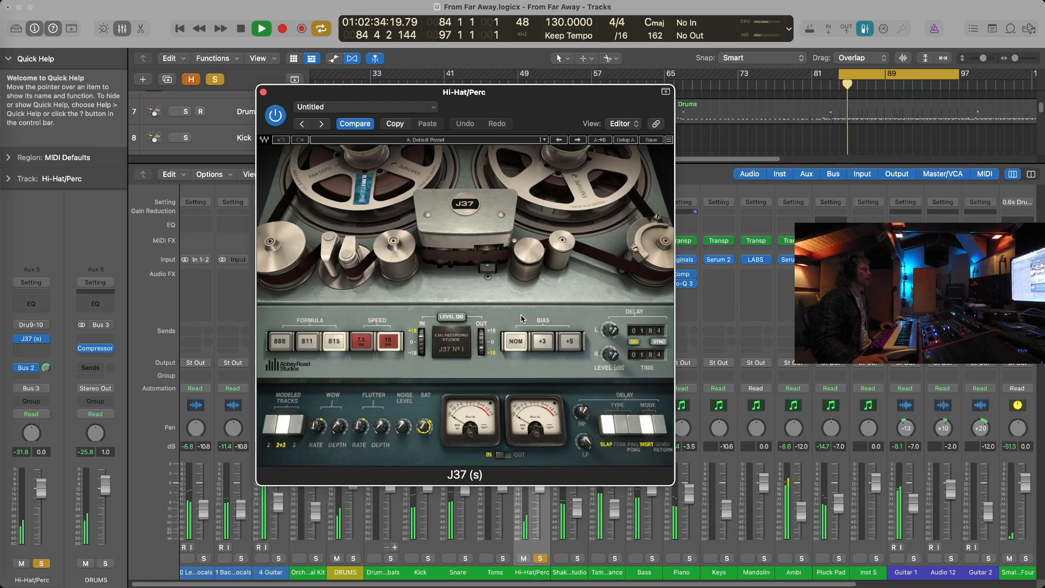
pyautogui.press('space')
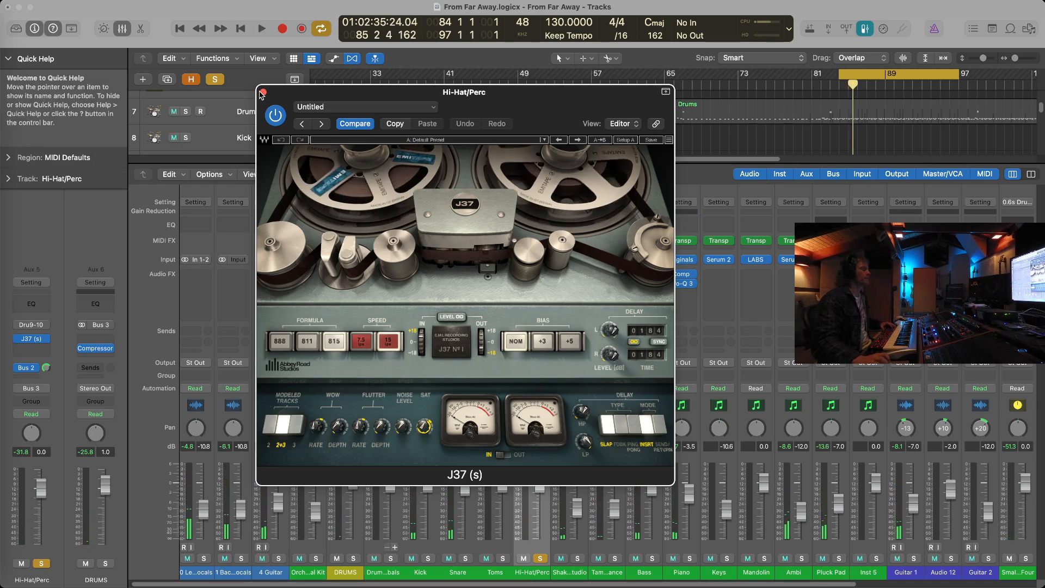
# Step: Compare the looped Hi-Hat/Perc with the J37 bypassed and enabled, closing the plug-in and stopping playback
pyautogui.press('space')
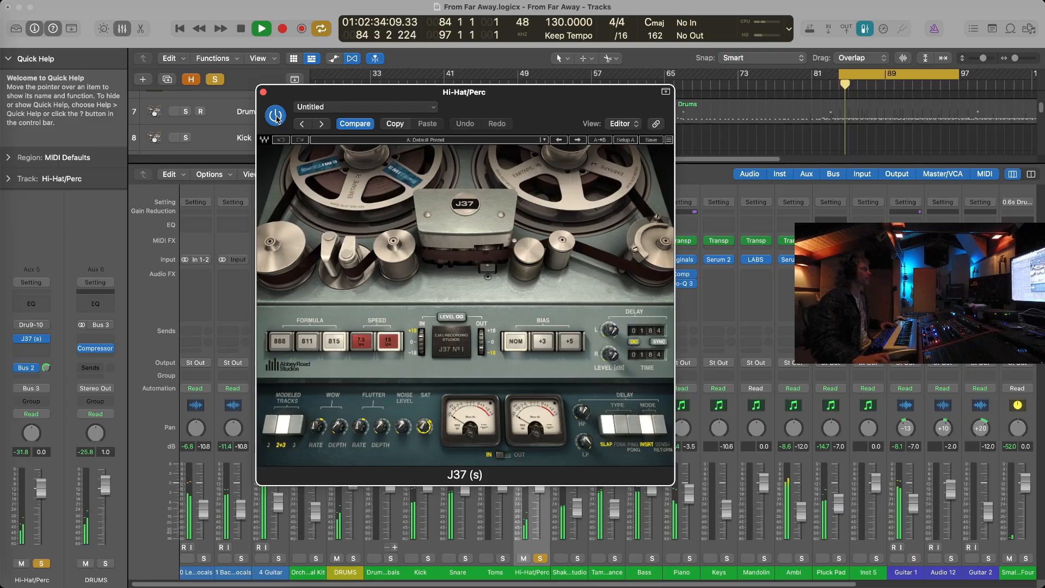
pyautogui.click(276, 116)
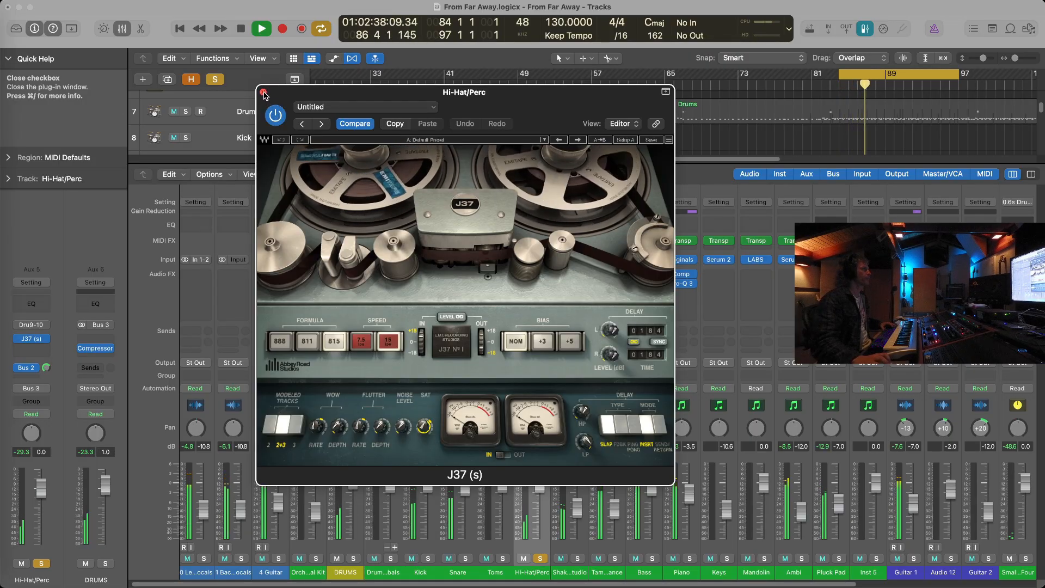
pyautogui.click(263, 92)
pyautogui.press('space')
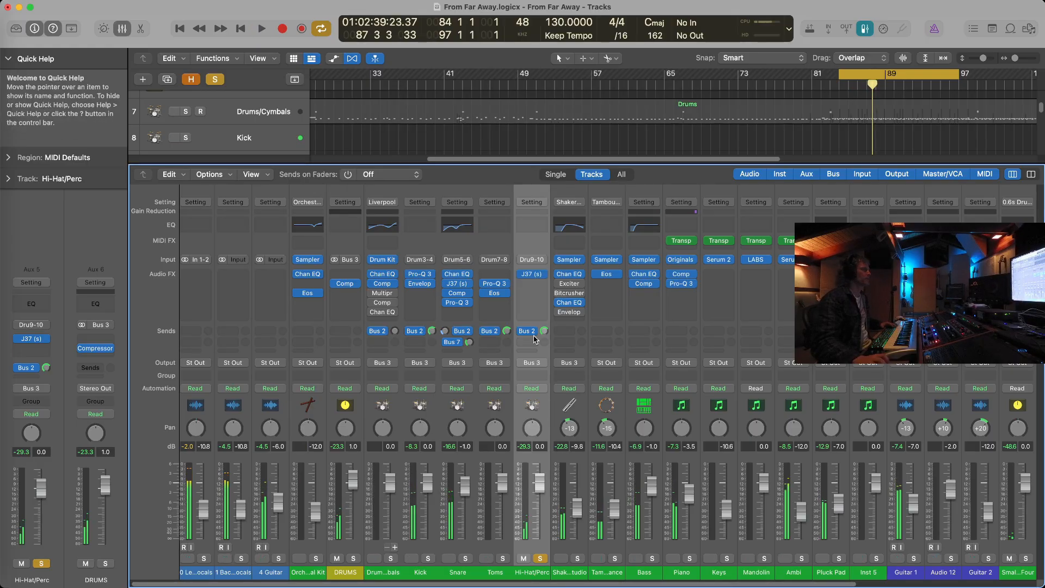
# Step: Unsolo Hi-Hat/Perc, hide the mixer and select the Drums/Cymbals track
pyautogui.press('s')
pyautogui.press('x')
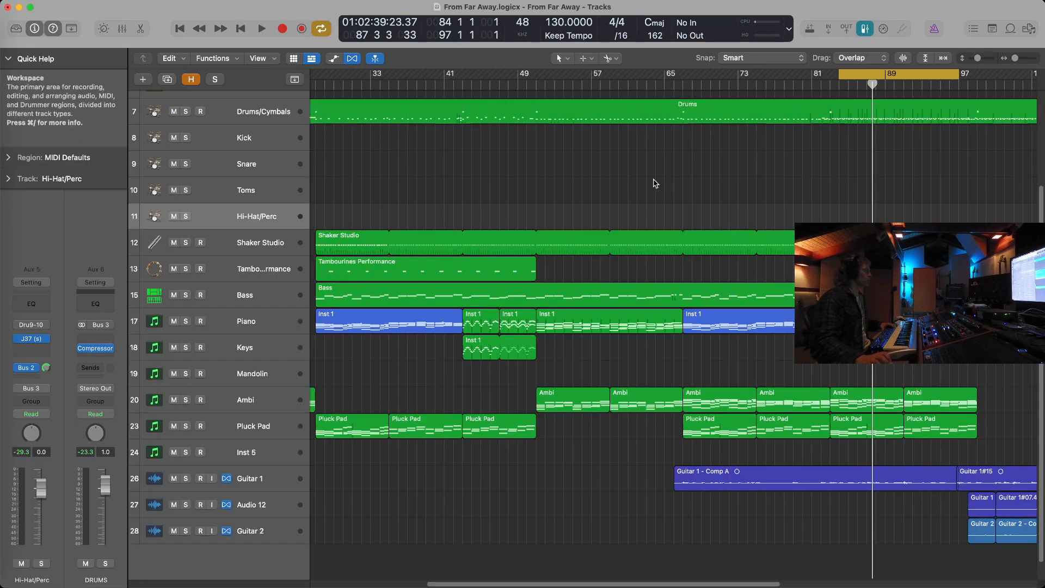
pyautogui.scroll(5, 316, 213)
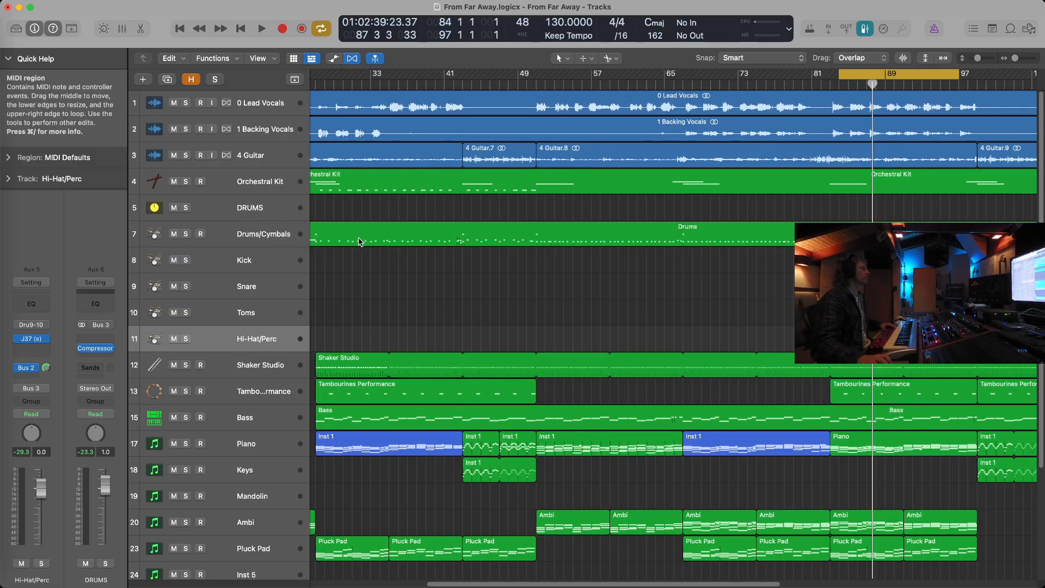
pyautogui.click(241, 214)
pyautogui.click(238, 236)
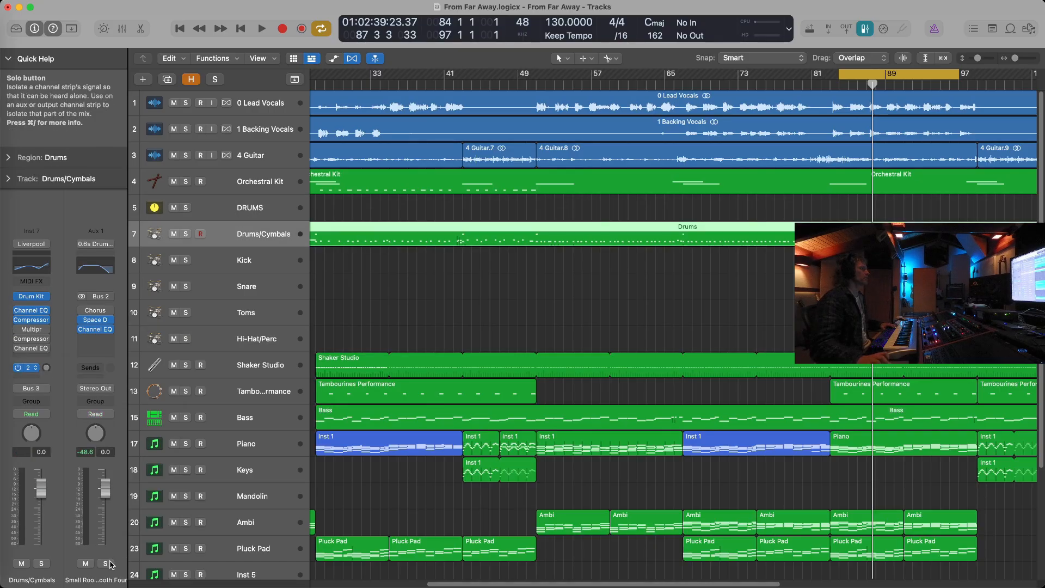
# Step: Solo the Small Room reverb return, listen to it from about bar 50 with cycling off, and unsolo it before stopping
pyautogui.click(107, 563)
pyautogui.press('space')
pyautogui.click(849, 75)
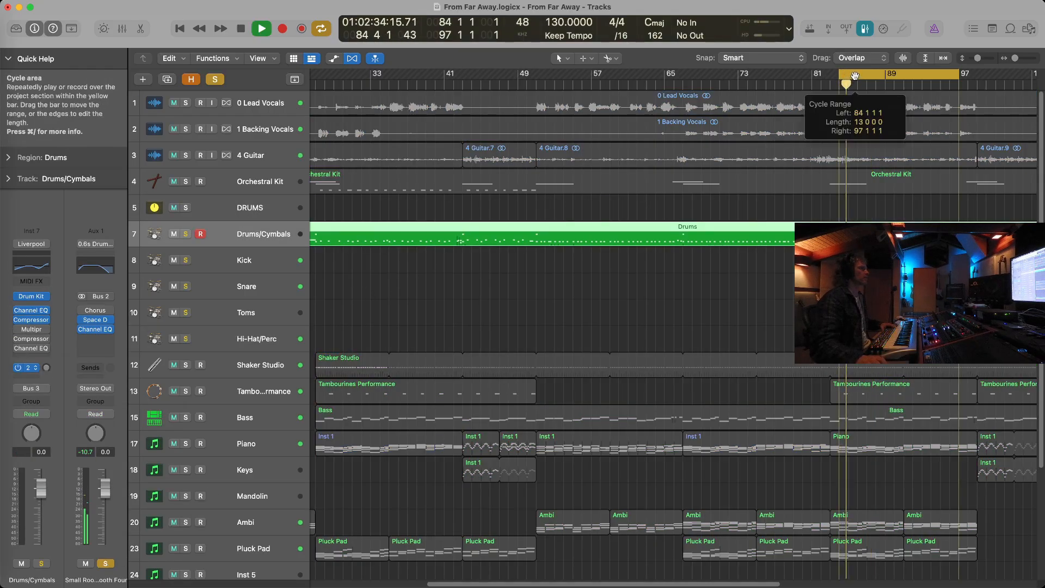
pyautogui.click(509, 82)
pyautogui.click(536, 86)
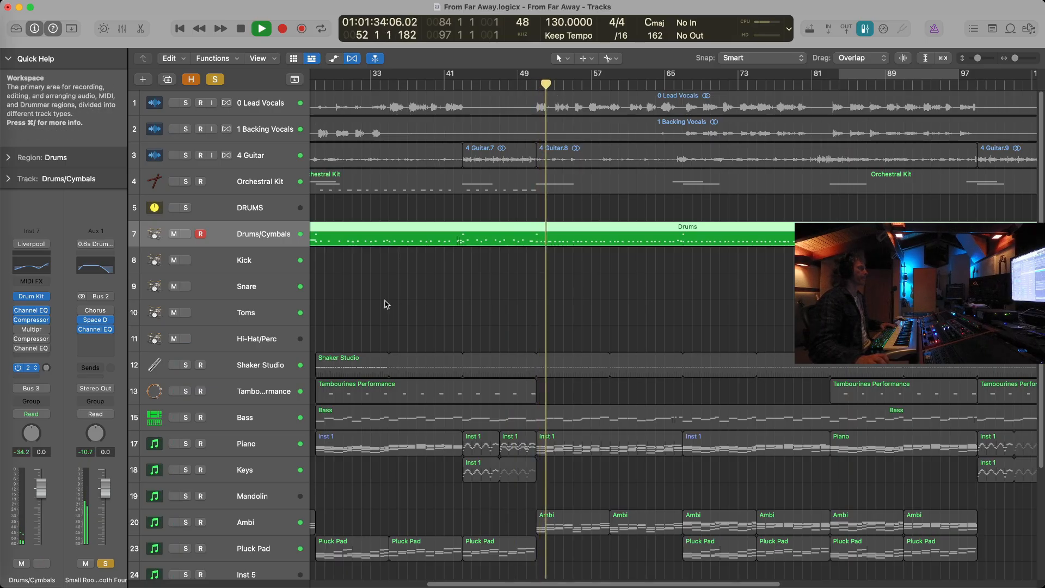
pyautogui.press('super+Left')
pyautogui.hscroll(-5, 479, 279)
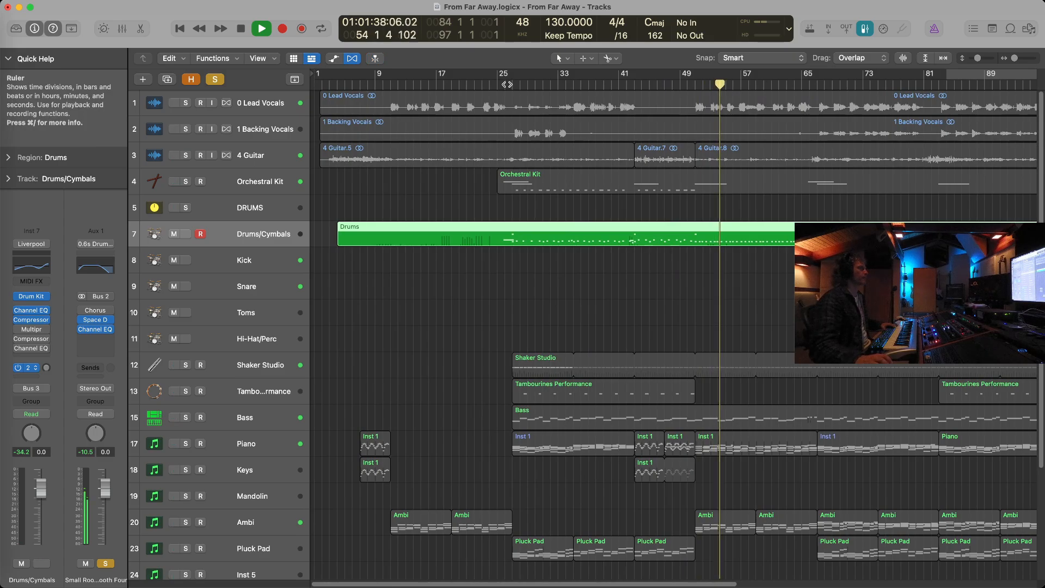
pyautogui.click(105, 563)
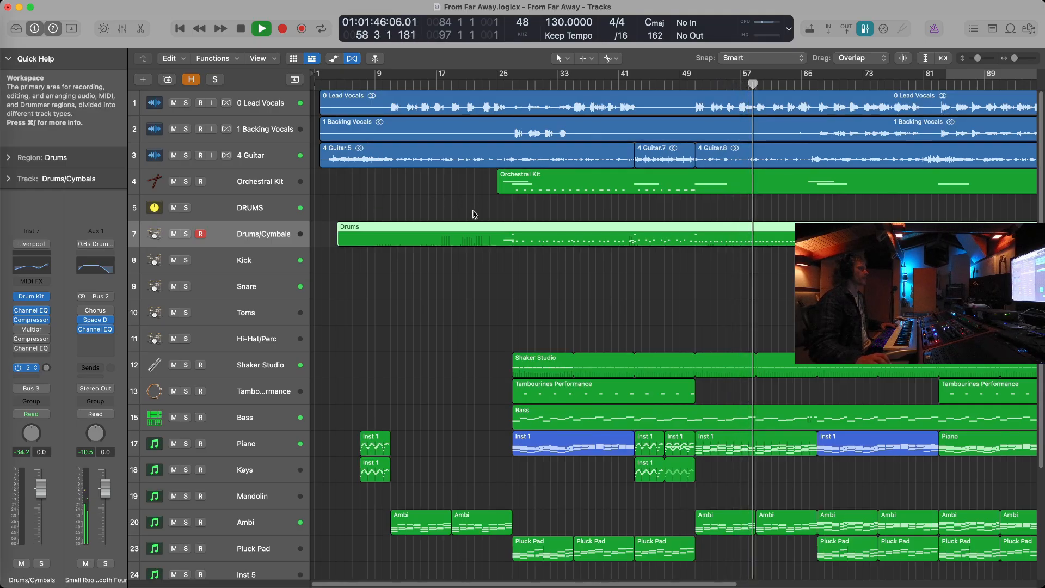
pyautogui.press('space')
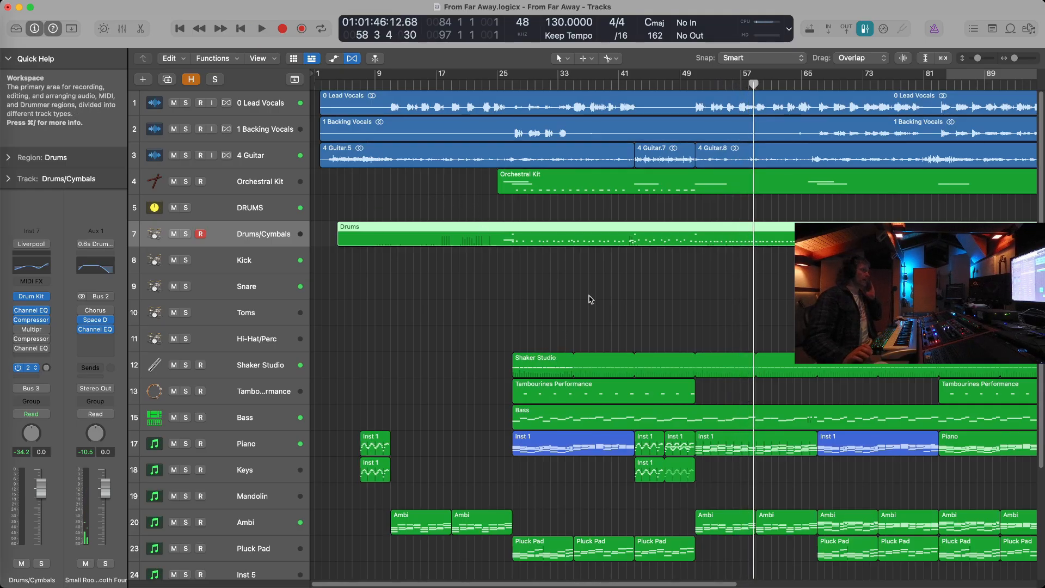
# Step: Deselect the Drums region, solo the Small Room reverb return again and play it from about bar 23
pyautogui.press('super+Left')
pyautogui.press('super+Up')
pyautogui.press('super+Left')
pyautogui.press('super+Left')
pyautogui.press('super+Down')
pyautogui.press('super+Down')
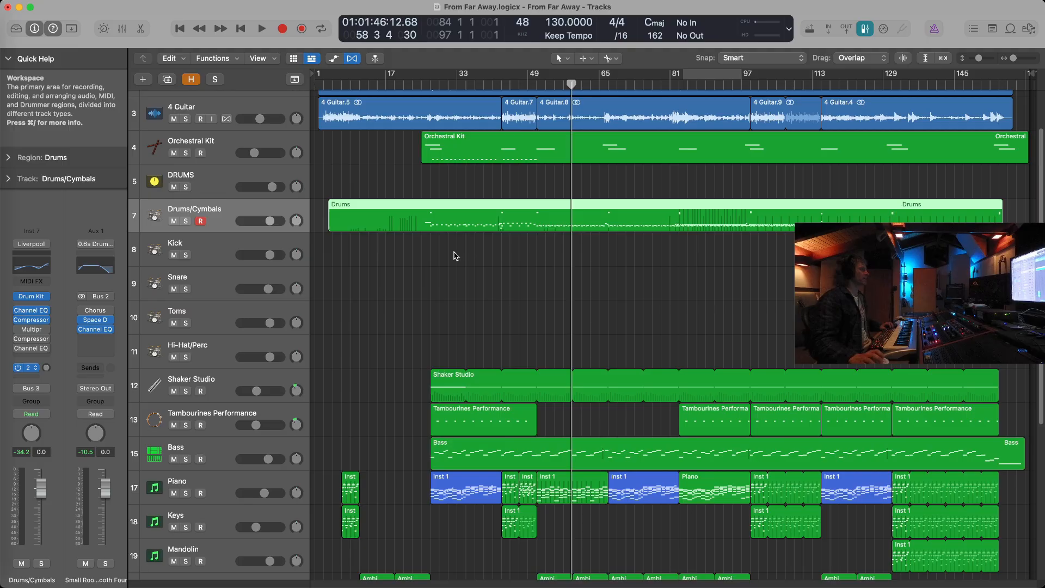
pyautogui.click(455, 255)
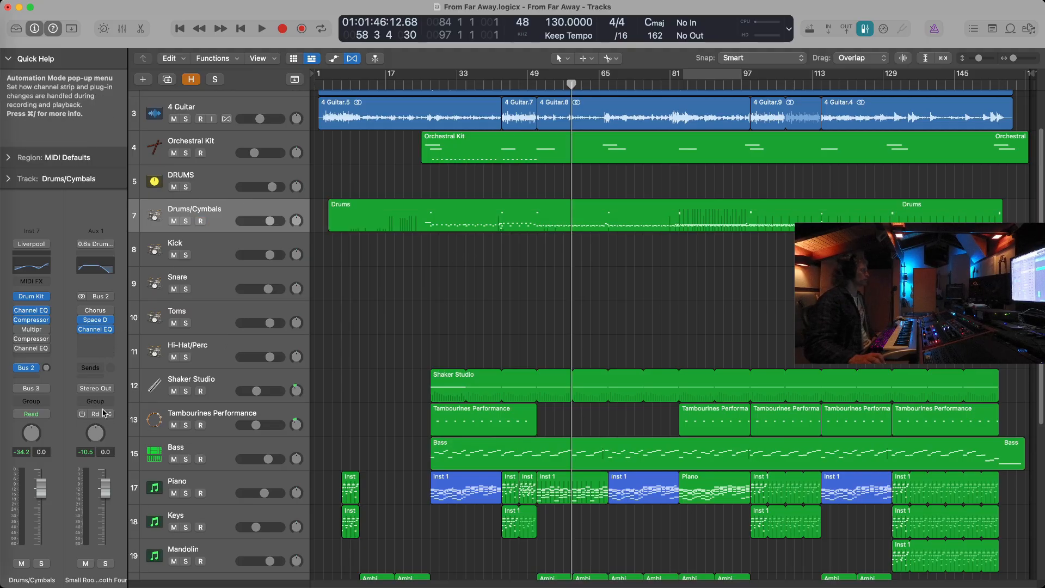
pyautogui.press('s')
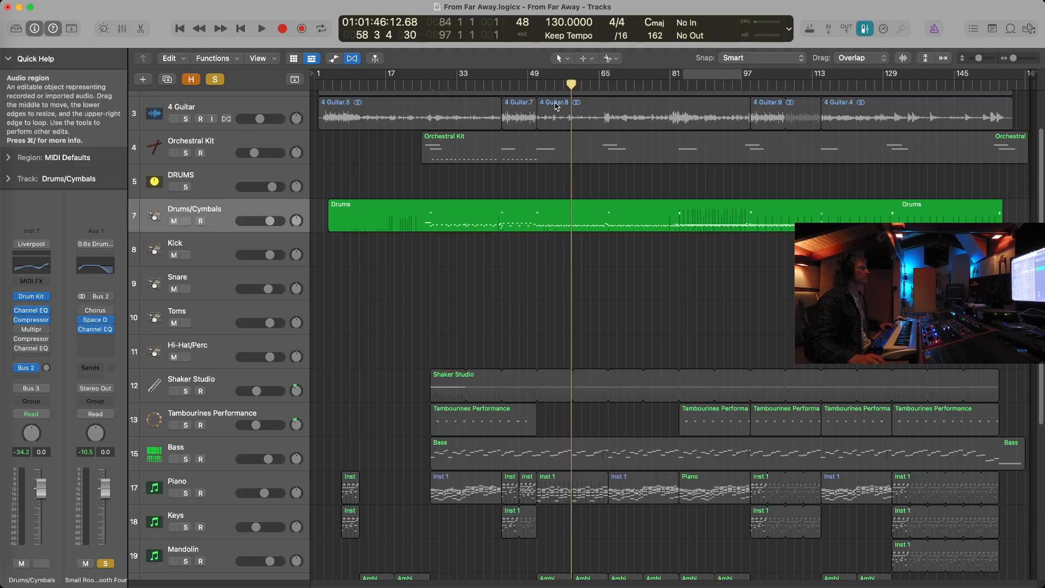
pyautogui.press('space')
pyautogui.click(417, 83)
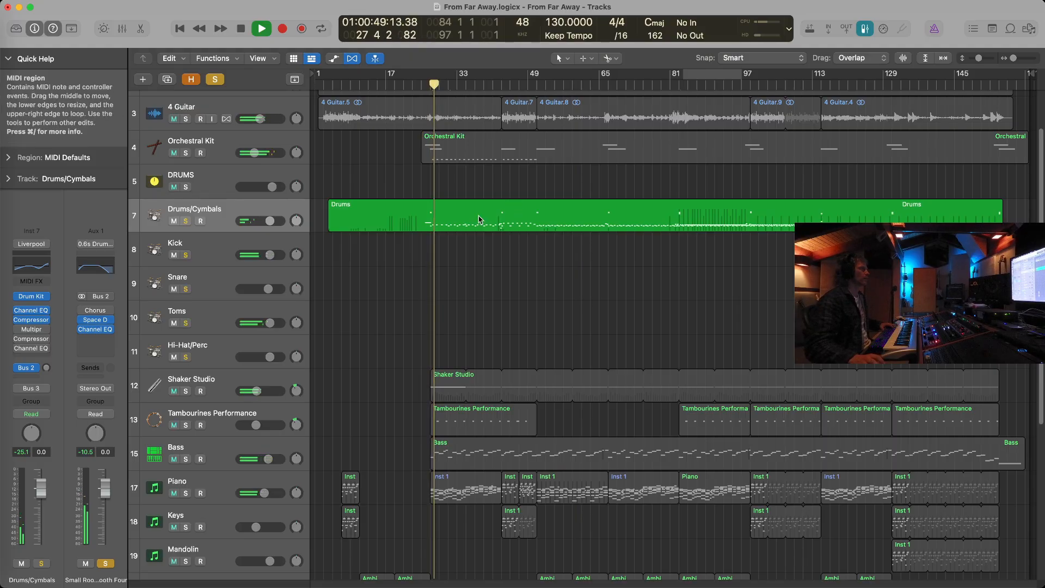
# Step: Open the Channel EQ on the Small Room reverb return, compare it bypassed and enabled, and close it
pyautogui.click(95, 329)
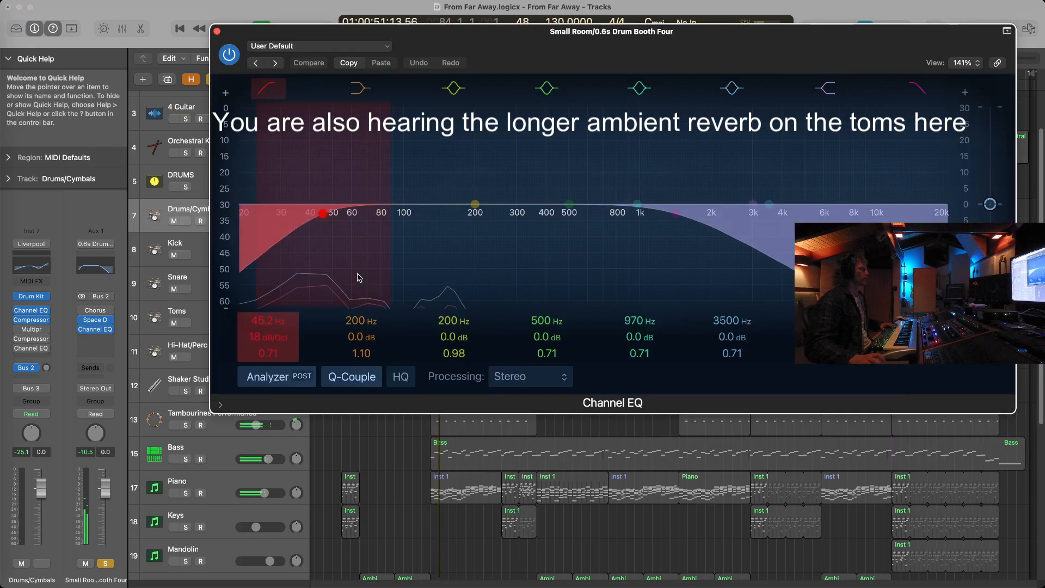
pyautogui.moveTo(609, 46); pyautogui.dragTo(590, 25)
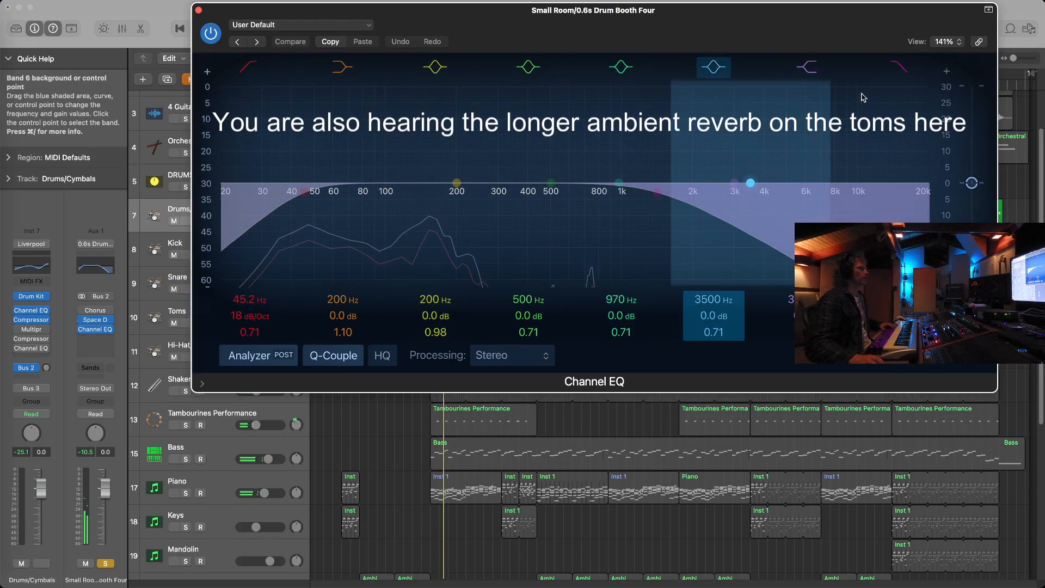
pyautogui.click(215, 36)
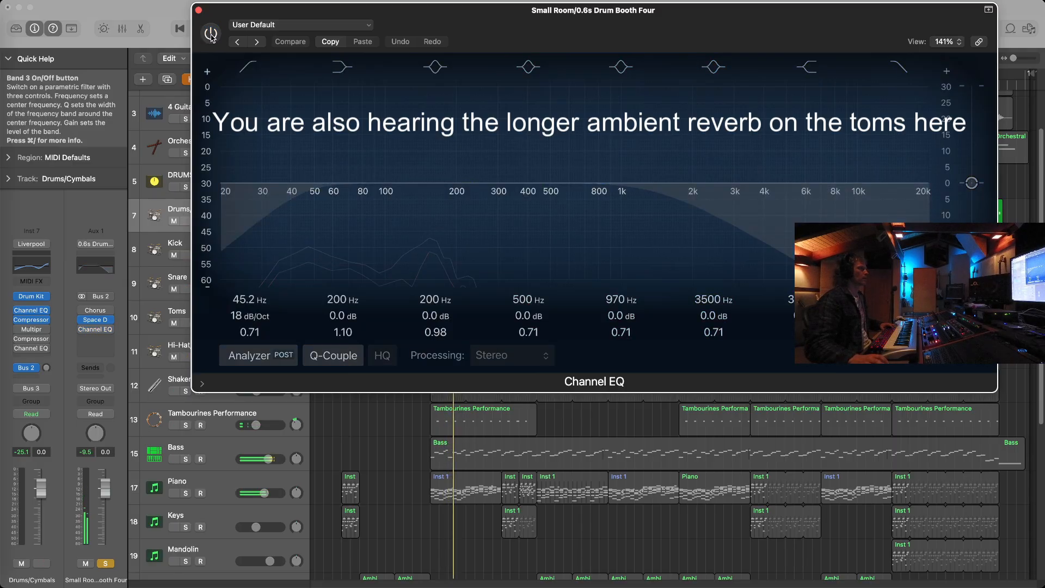
pyautogui.click(211, 36)
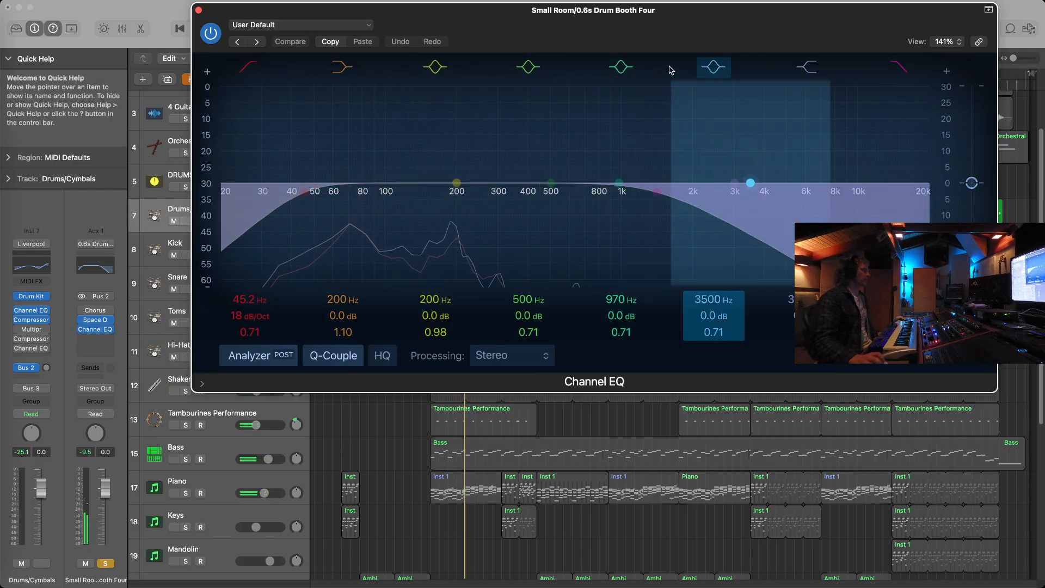
pyautogui.click(198, 10)
# Step: Unsolo the reverb return and play DRUMS, Orchestral Kit, Shaker Studio and Tambourines Performance soloed together from bar 34
pyautogui.click(106, 563)
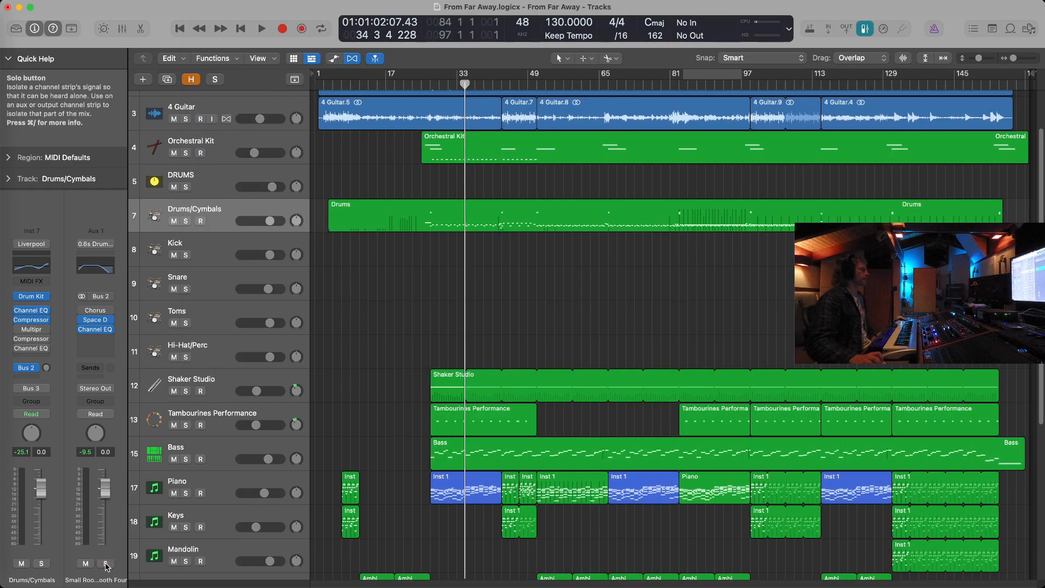
pyautogui.press('space')
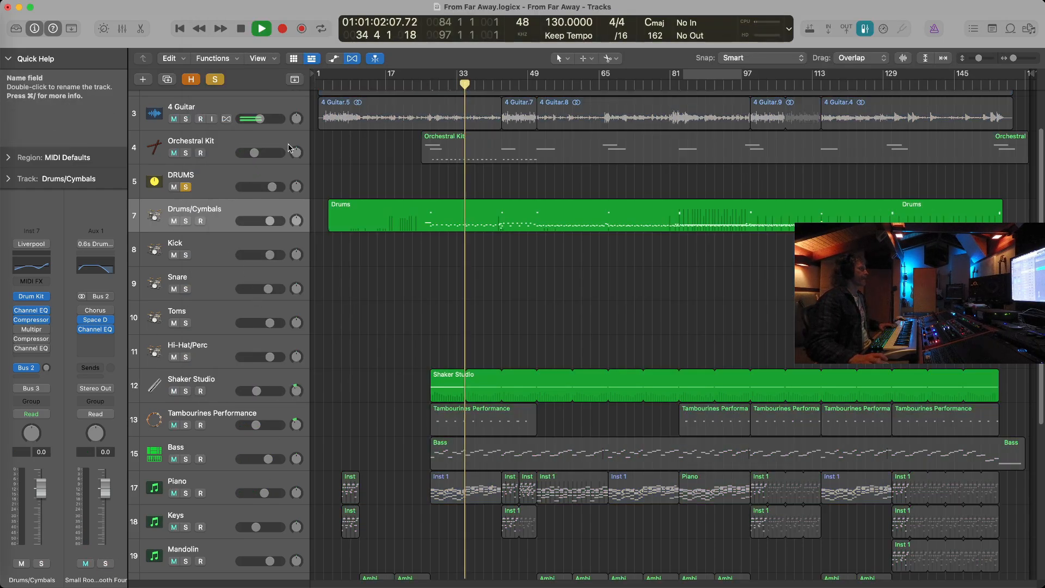
pyautogui.click(185, 153)
pyautogui.click(186, 391)
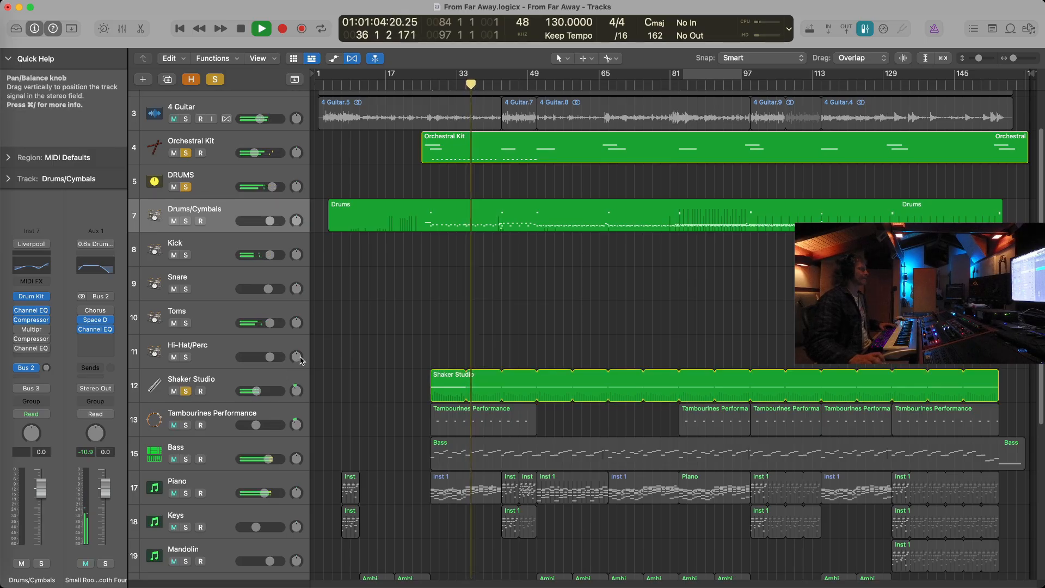
pyautogui.click(185, 425)
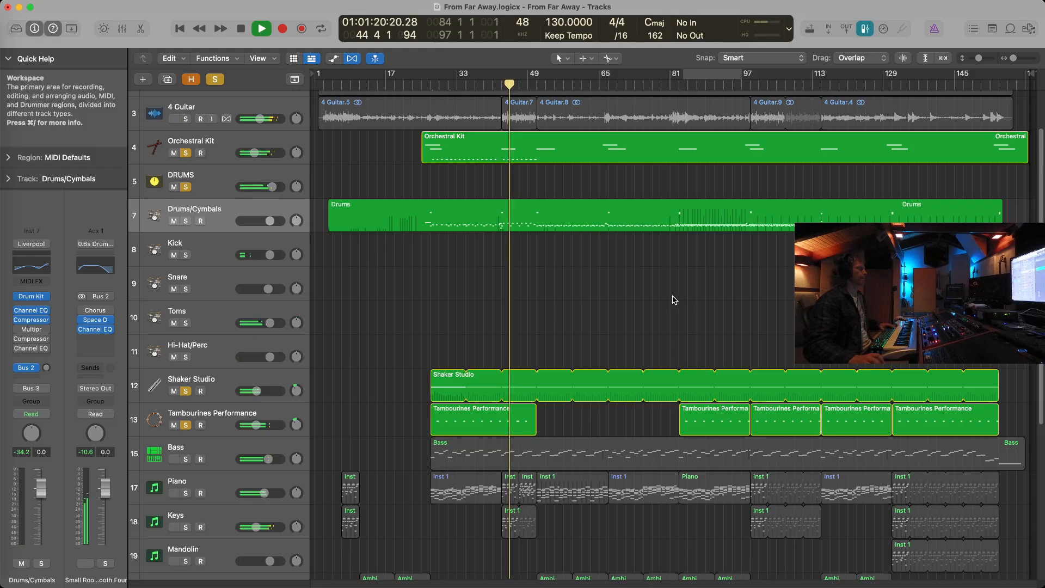
# Step: Continue playing the soloed drum and percussion tracks from about bar 49 and examine their regions around bars 41 to 77
pyautogui.click(535, 84)
pyautogui.press('super+Right')
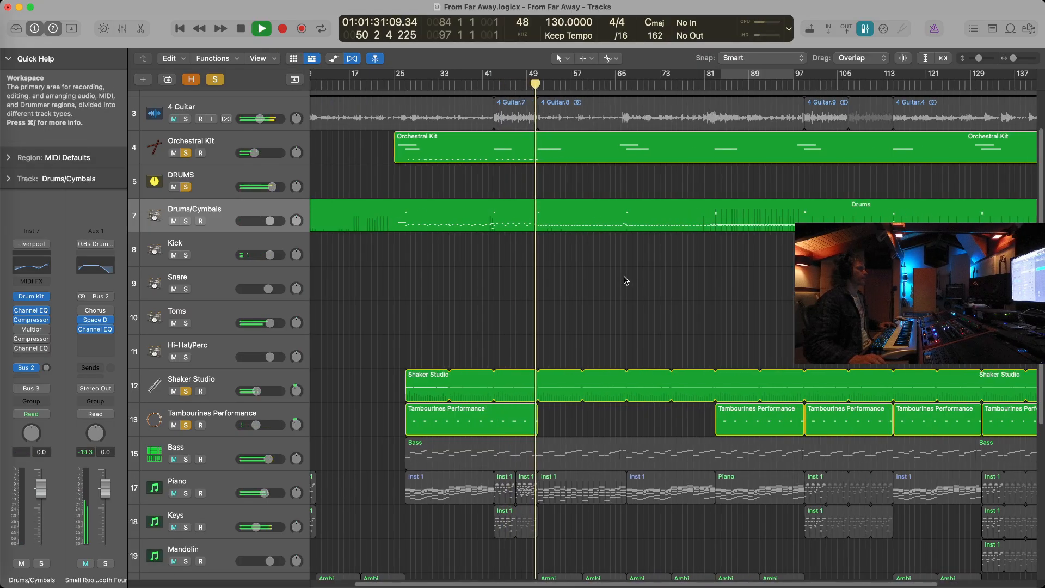
pyautogui.press('super+Right')
pyautogui.press('super+Right')
pyautogui.press('super+Right')
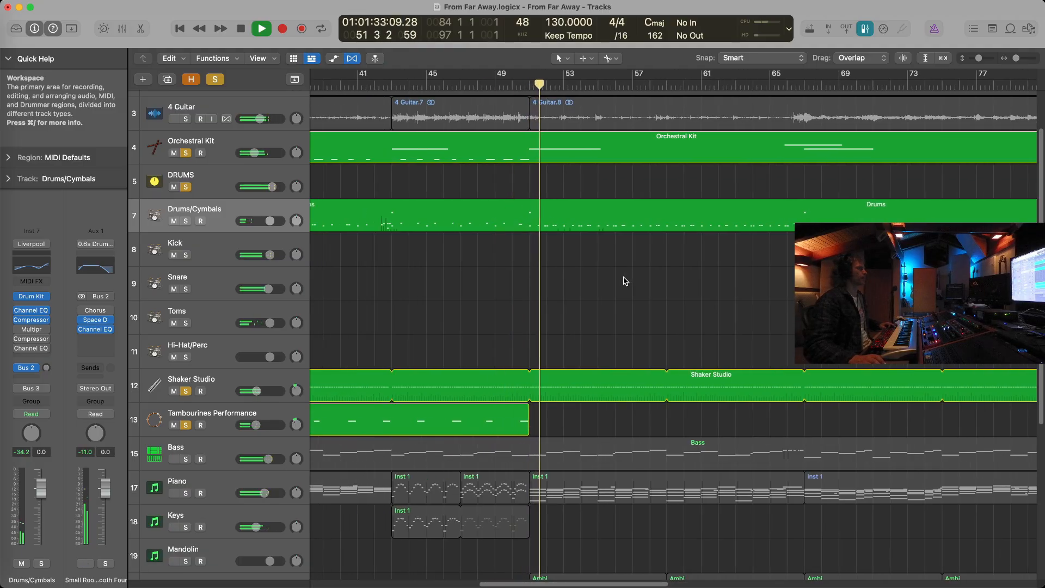
pyautogui.press('super+Left')
pyautogui.press('super+Left')
pyautogui.press('super+Up')
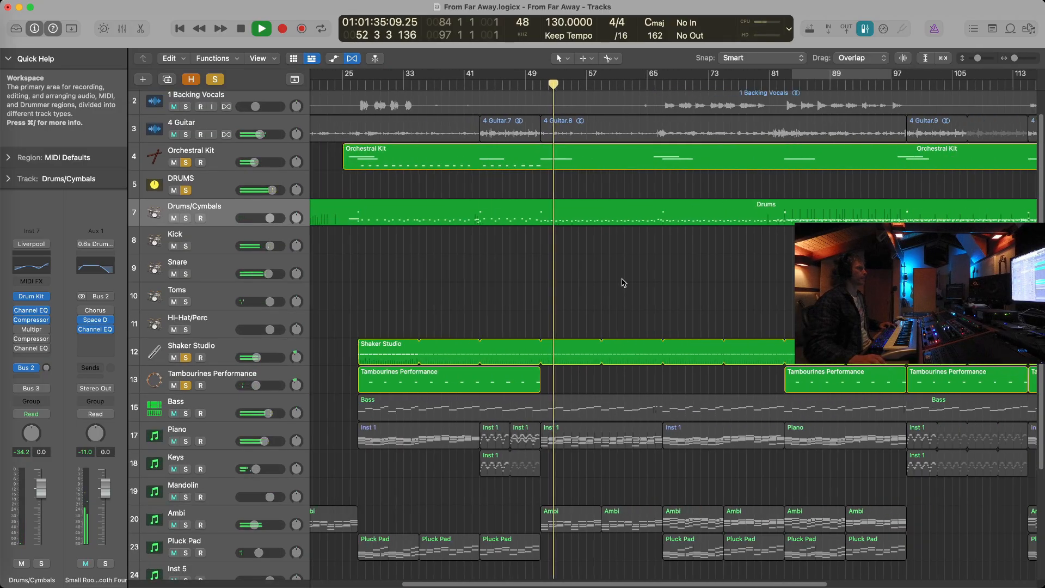
pyautogui.press('super+Left')
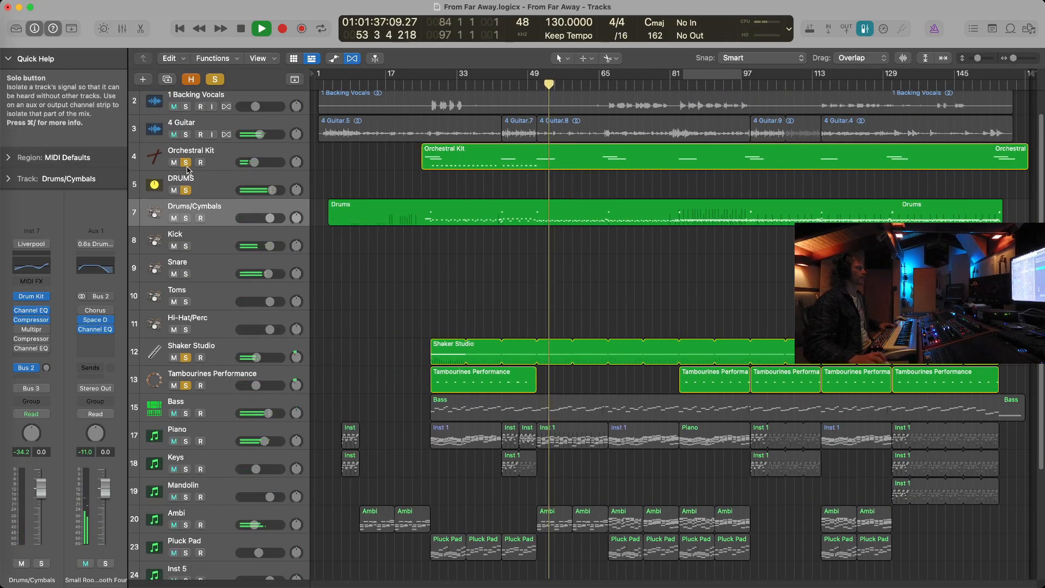
# Step: Clear all track solos and listen to the full mix, including the part from about bar 81
pyautogui.press('space')
pyautogui.click(214, 78)
pyautogui.press('space')
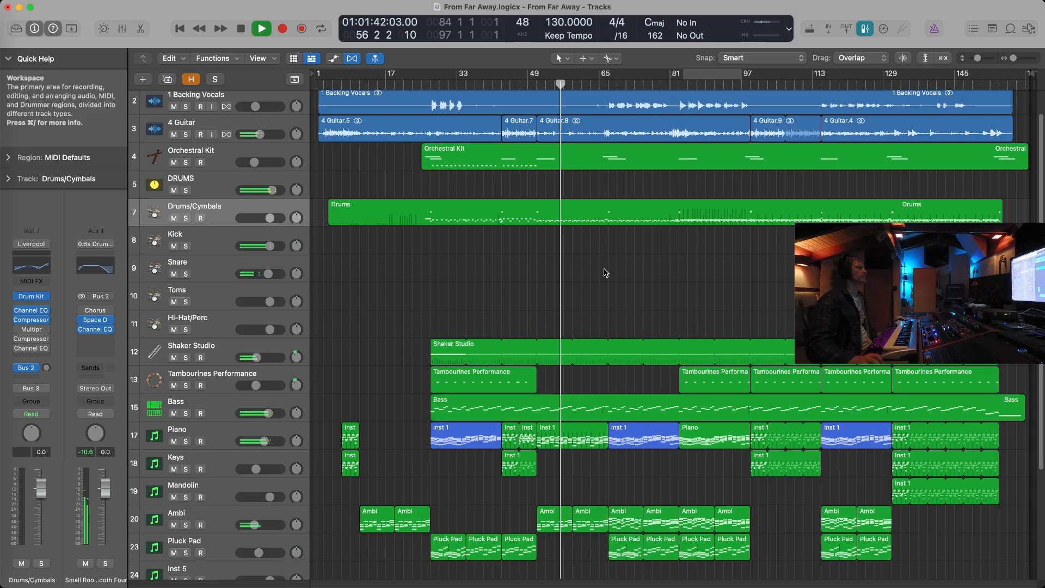
pyautogui.click(673, 86)
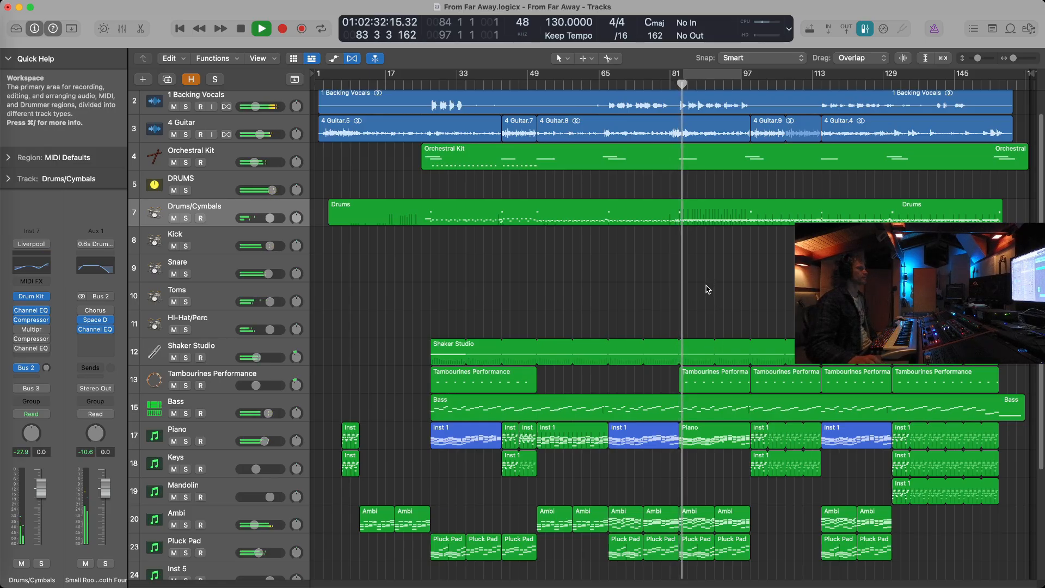
pyautogui.press('space')
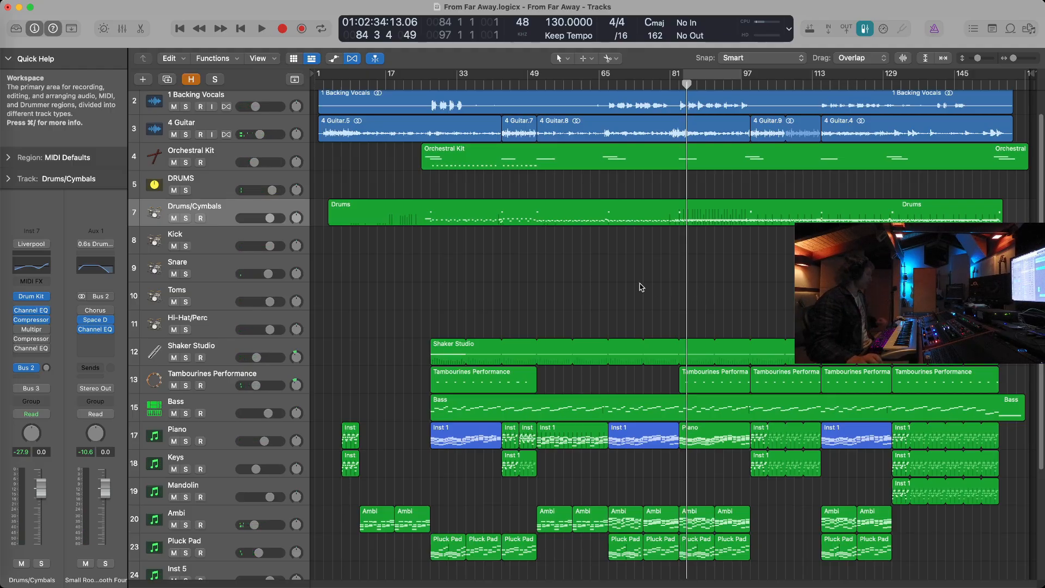
# Step: Place the playhead at bar 66, examine the Orchestral Kit region's opening notes in an enlarged Piano Roll, and close the editor
pyautogui.press('super+Down')
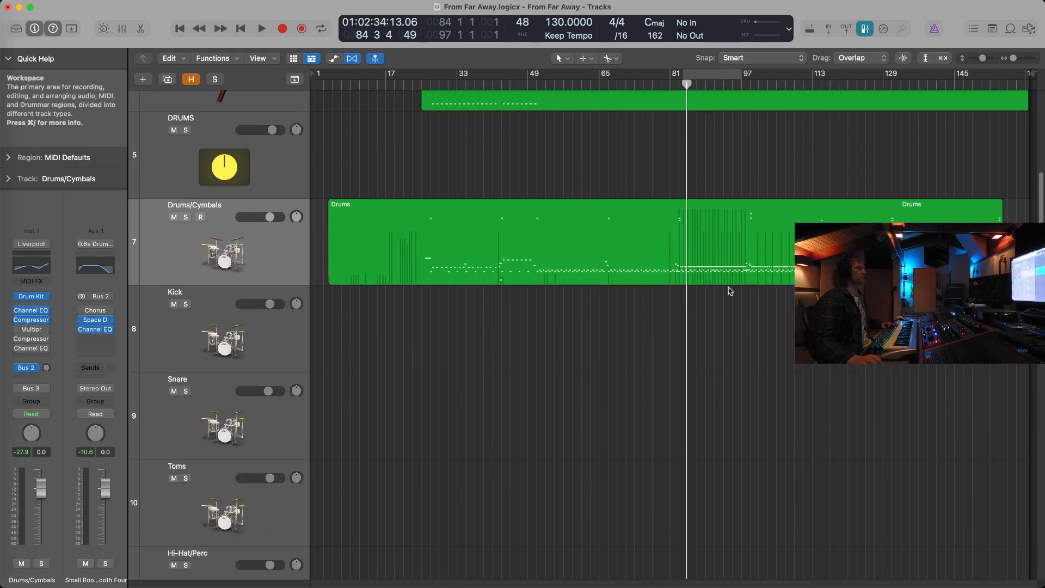
pyautogui.scroll(3, 728, 289)
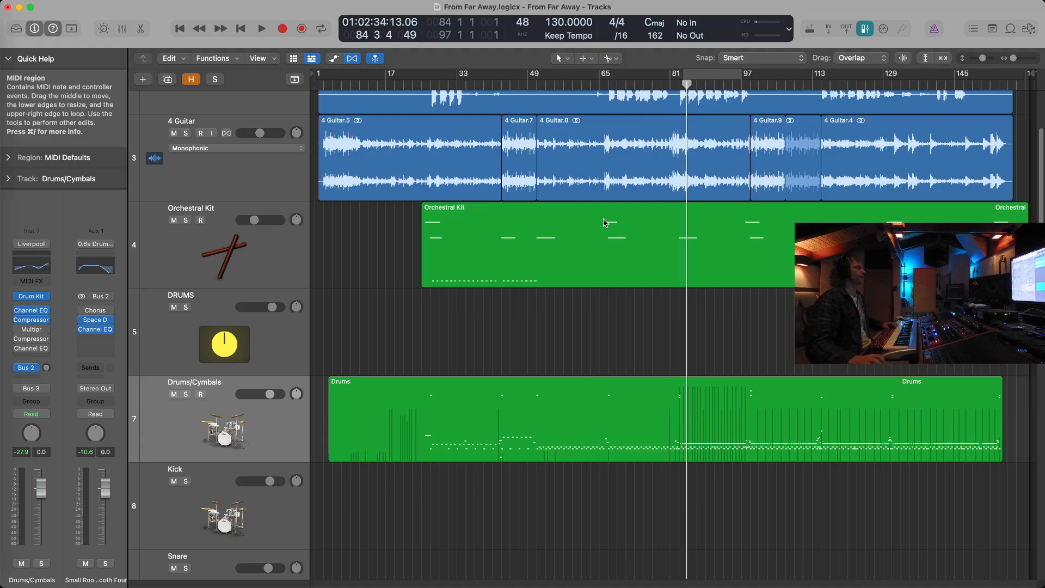
pyautogui.moveTo(612, 84); pyautogui.dragTo(604, 84)
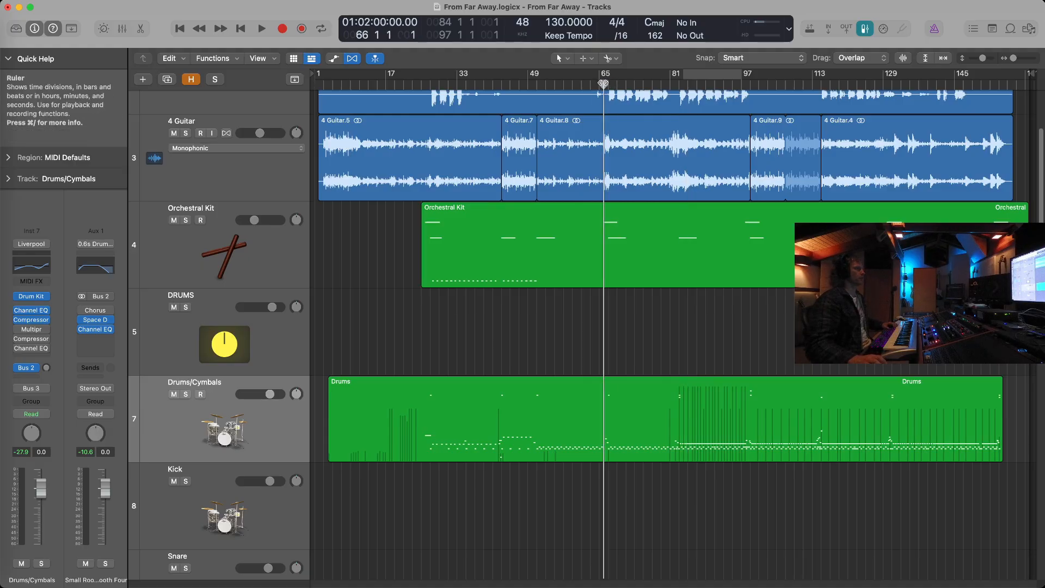
pyautogui.doubleClick(608, 217)
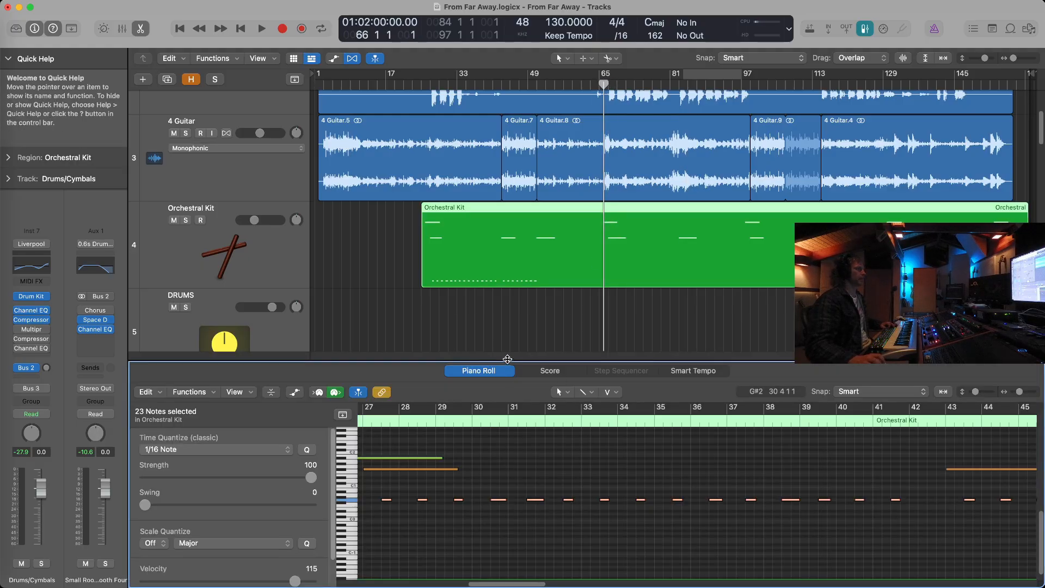
pyautogui.moveTo(507, 359); pyautogui.dragTo(507, 225)
pyautogui.hscroll(-5, 516, 420)
pyautogui.moveTo(501, 477); pyautogui.dragTo(499, 460)
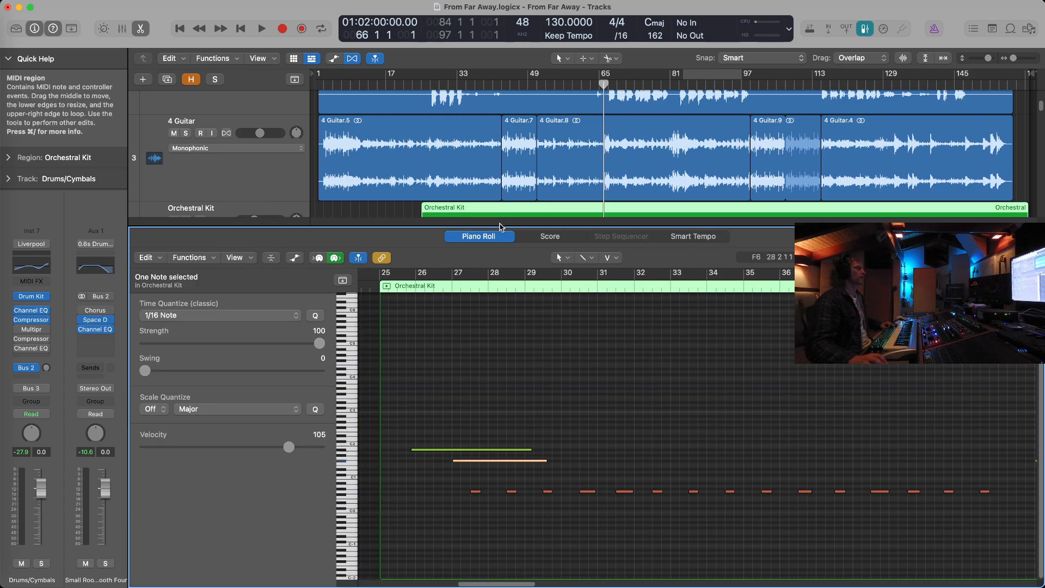
pyautogui.press('e')
# Step: Play the song from about bar 81, soloing and unsoloing the Orchestral Kit track, and stop playback
pyautogui.press('super+Up')
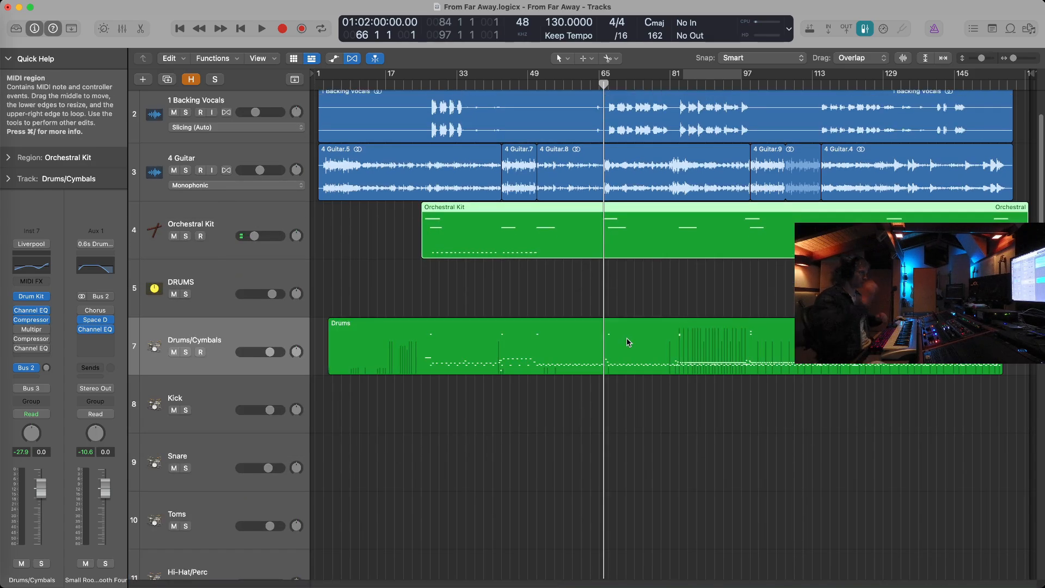
pyautogui.press('super+Up')
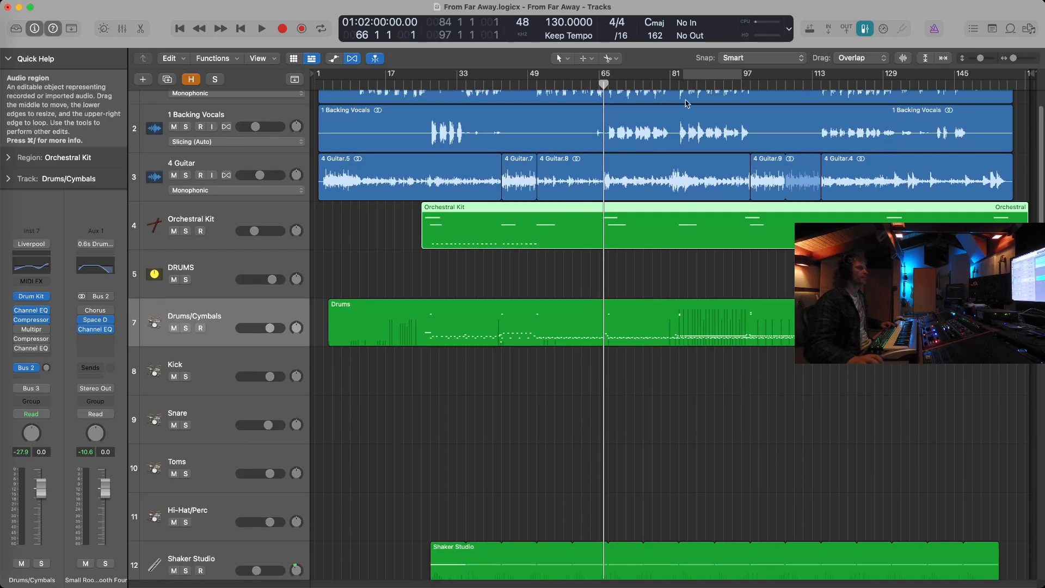
pyautogui.doubleClick(675, 84)
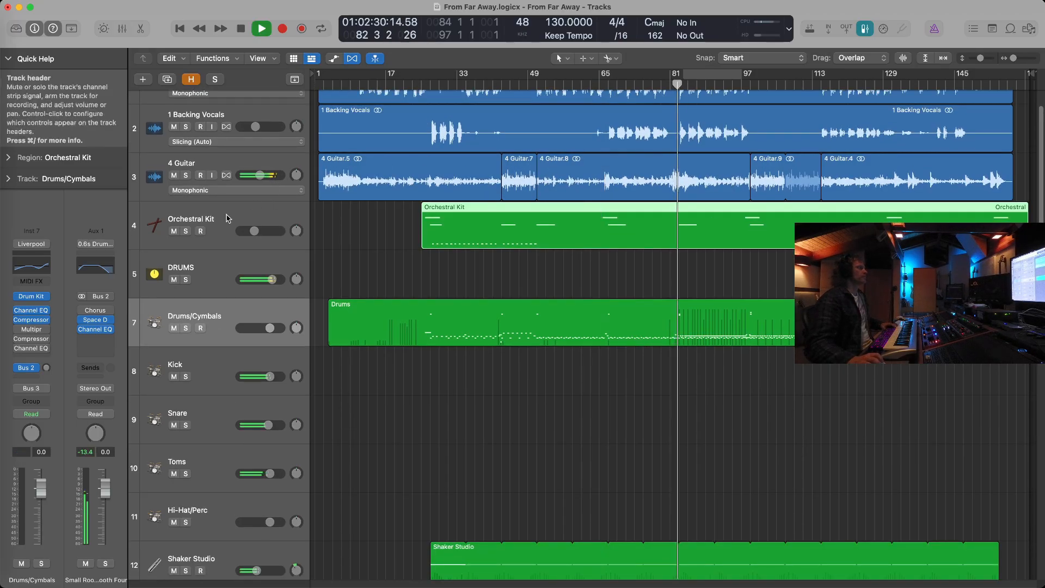
pyautogui.click(186, 231)
pyautogui.click(187, 231)
pyautogui.press('space')
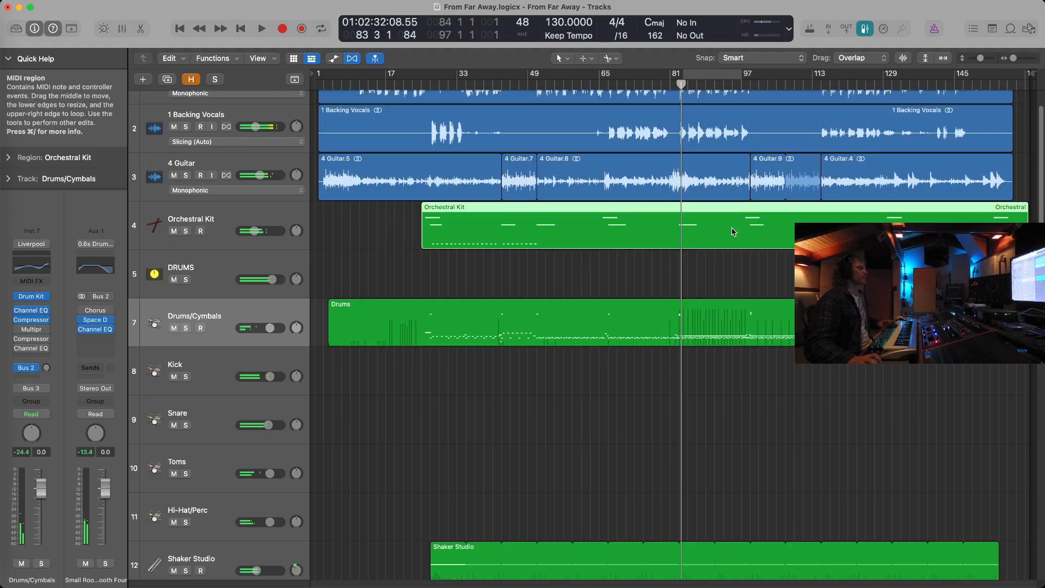
# Step: Listen to the full mix from about bar 94 to bar 101, pausing around bar 97
pyautogui.click(736, 85)
pyautogui.press('space')
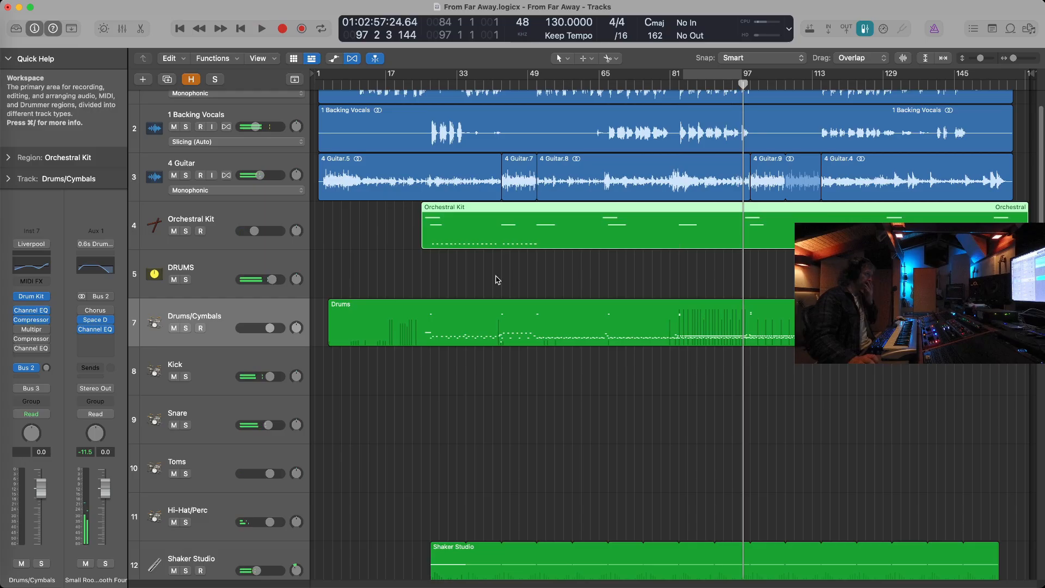
pyautogui.press('space')
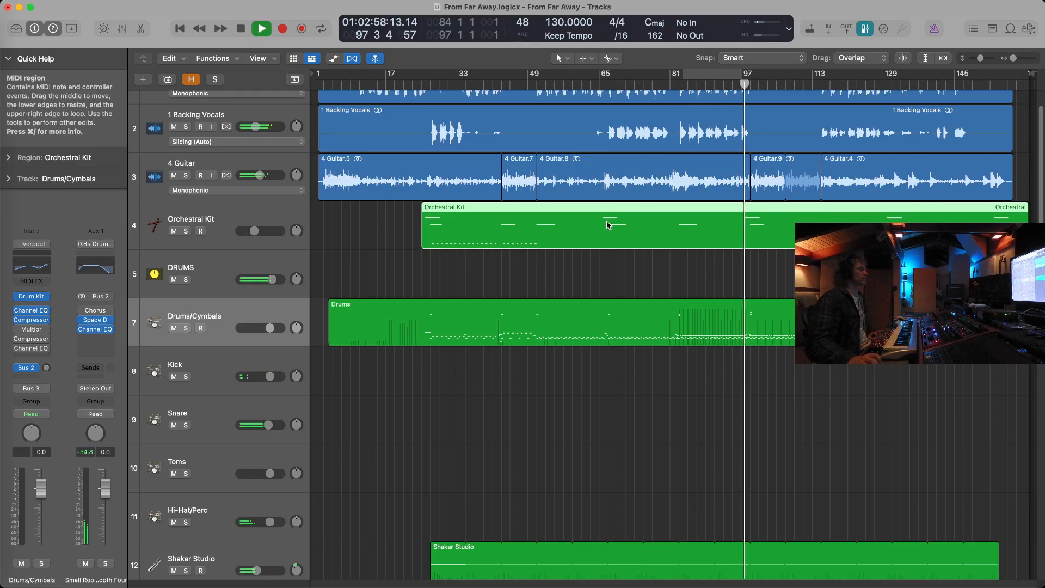
pyautogui.press('space')
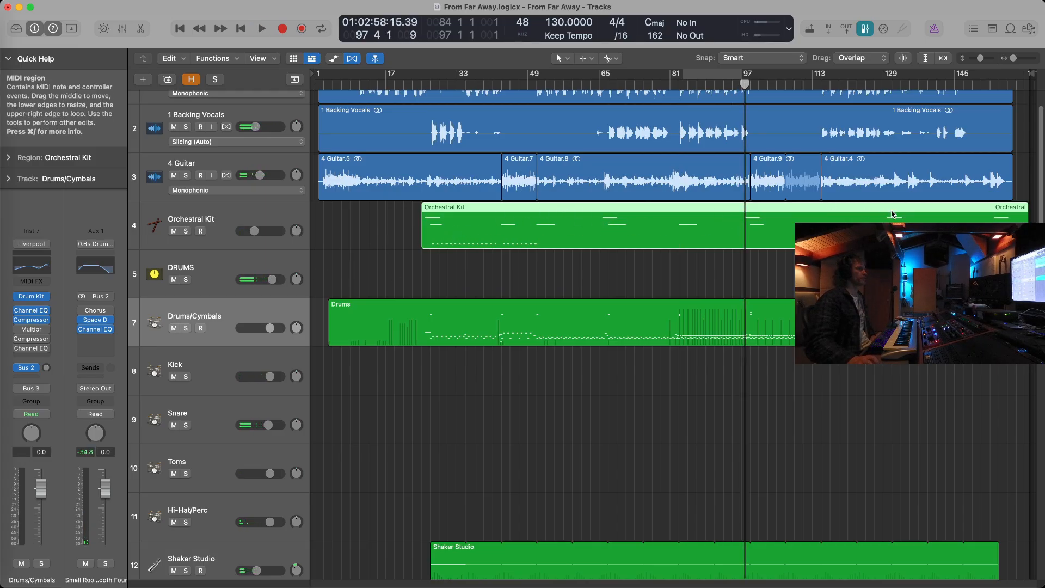
pyautogui.press('space')
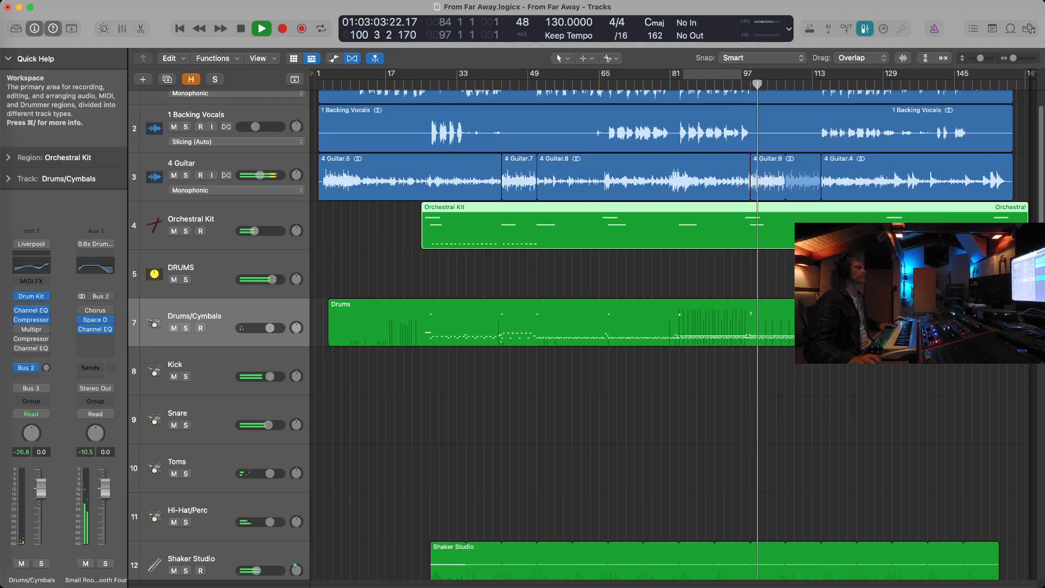
pyautogui.press('space')
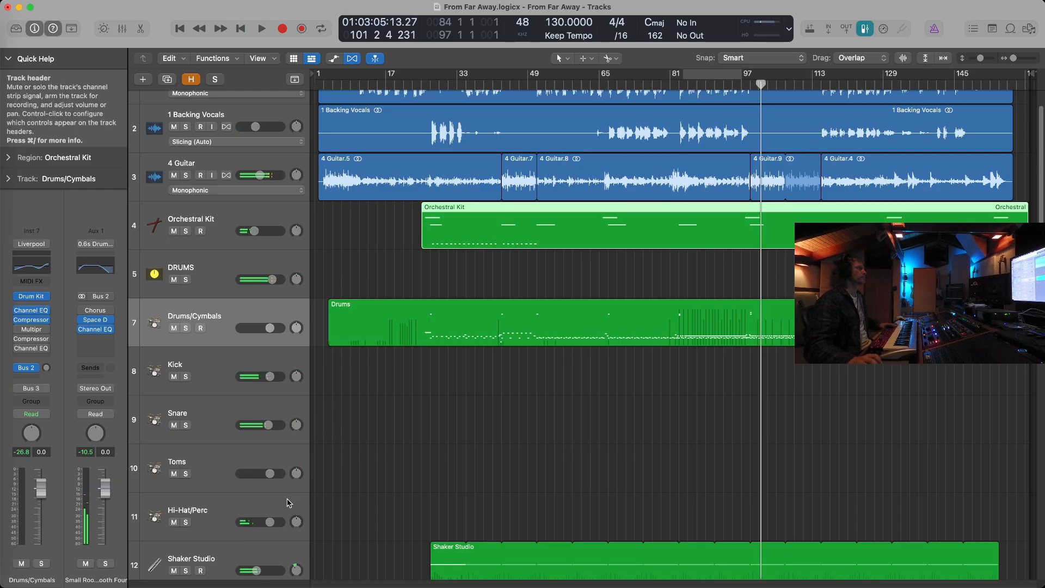
# Step: Play the Tambourines Performance track soloed, inspect its Eos reverb, and unsolo the track
pyautogui.scroll(-6, 329, 488)
pyautogui.click(283, 422)
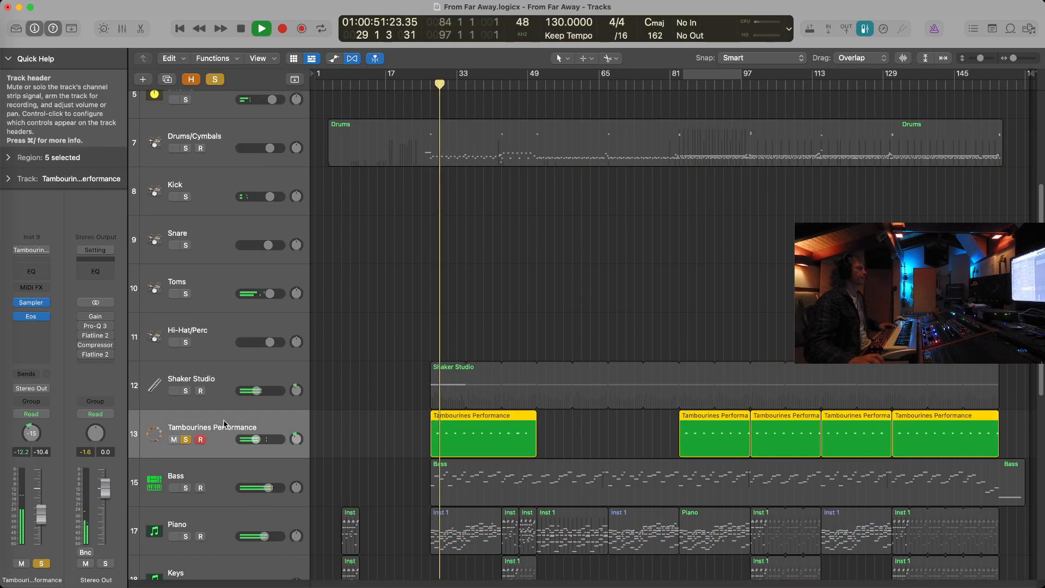
pyautogui.press('space')
pyautogui.click(31, 316)
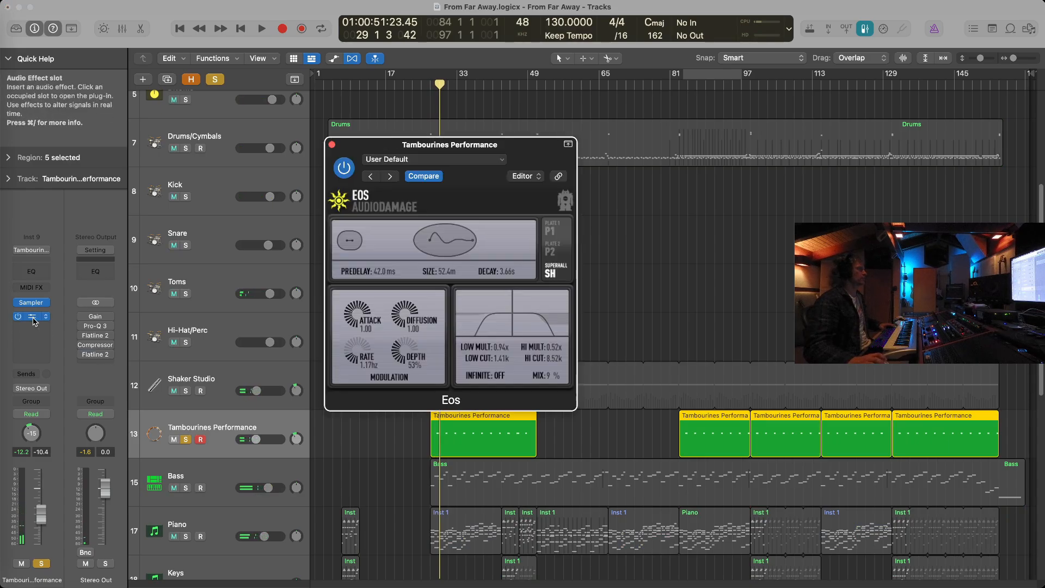
pyautogui.click(332, 144)
pyautogui.press('s')
# Step: Select the Shaker Studio track and listen to it soloed up to bar 32
pyautogui.click(224, 381)
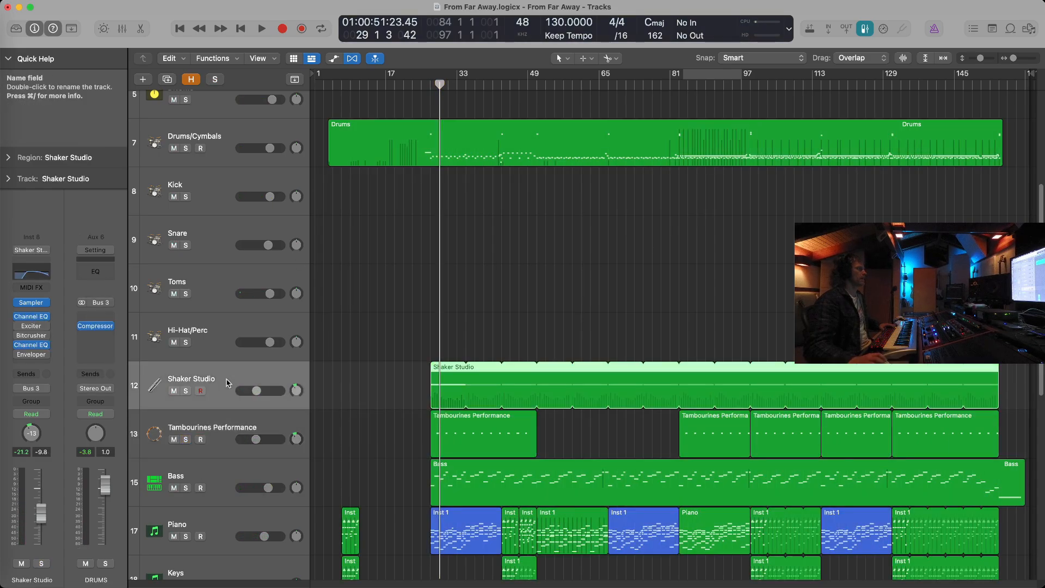
pyautogui.press('space')
pyautogui.press('s')
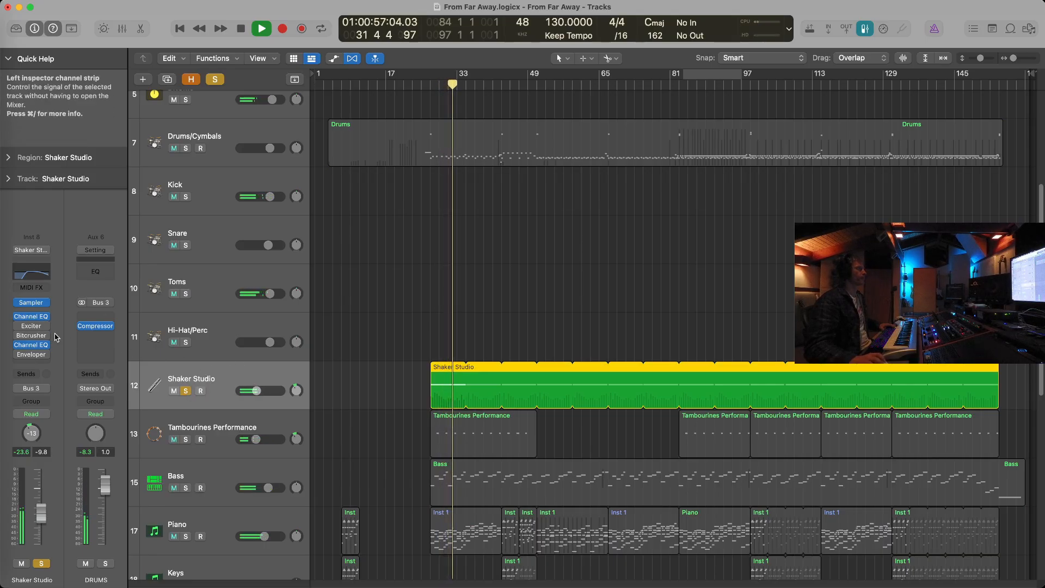
pyautogui.press('space')
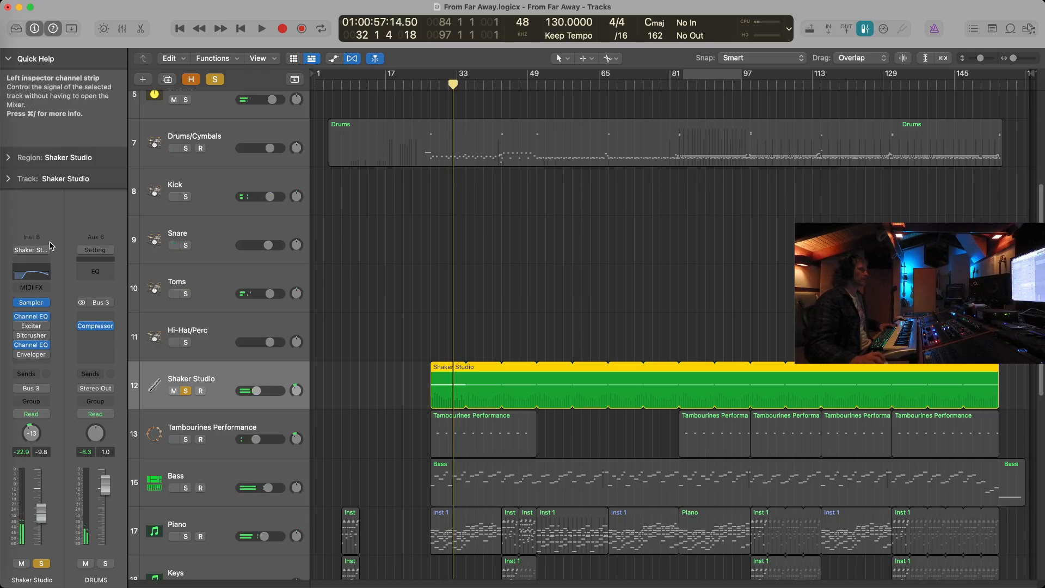
# Step: Inspect the Channel EQ on the Shaker Studio track, bypass its second Channel EQ and unsolo the track
pyautogui.click(31, 271)
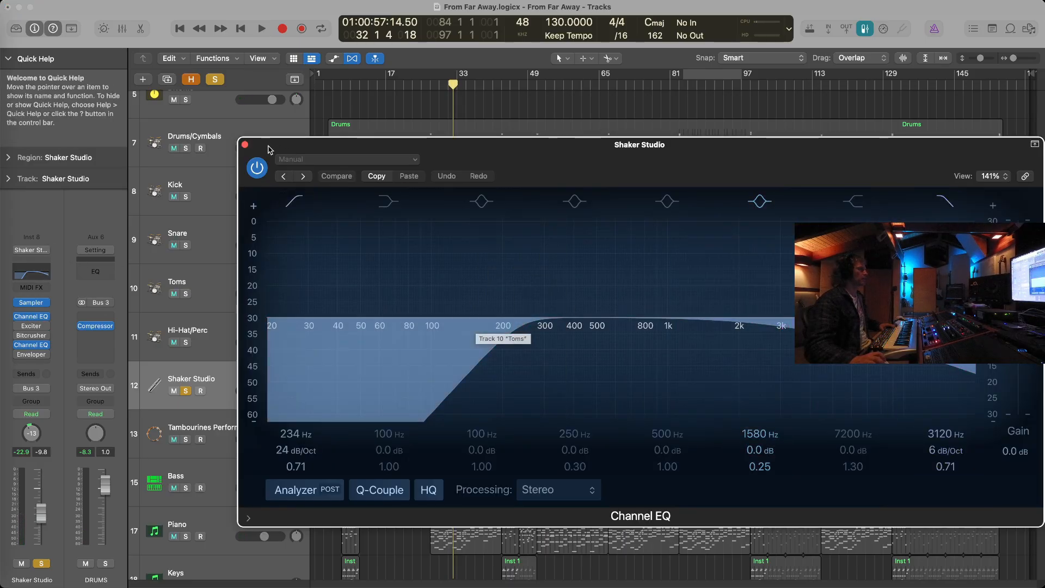
pyautogui.click(31, 344)
pyautogui.click(245, 145)
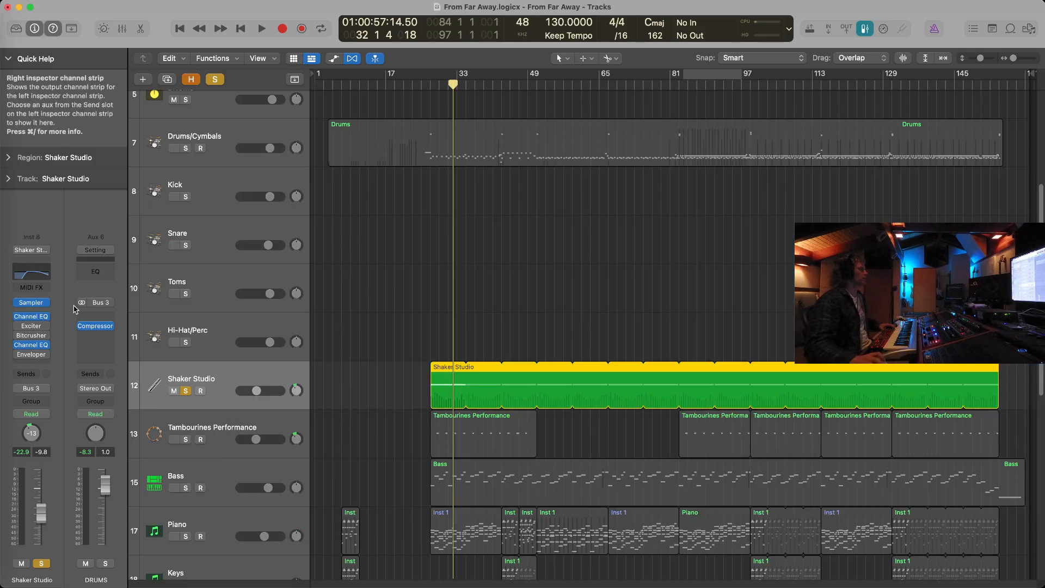
pyautogui.click(47, 345)
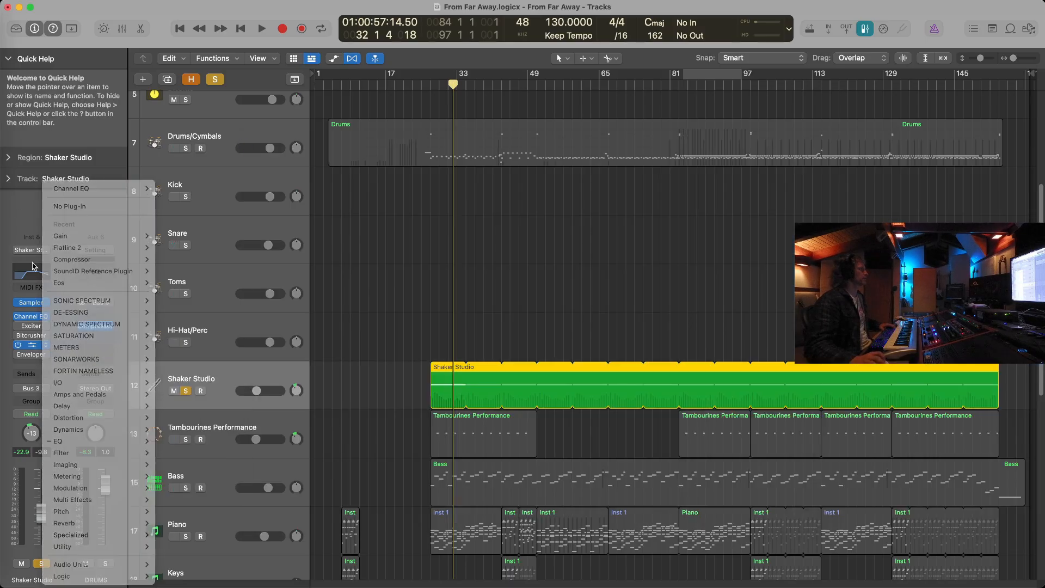
pyautogui.click(182, 301)
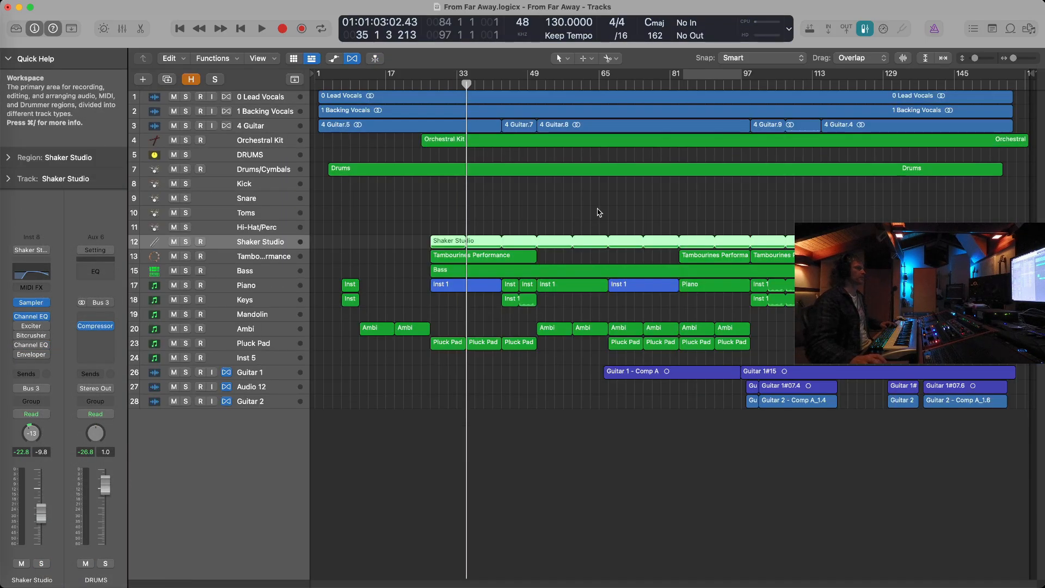
# Step: Move the playhead to bar 25, where the Orchestral Kit region begins
pyautogui.moveTo(460, 82); pyautogui.dragTo(421, 82)
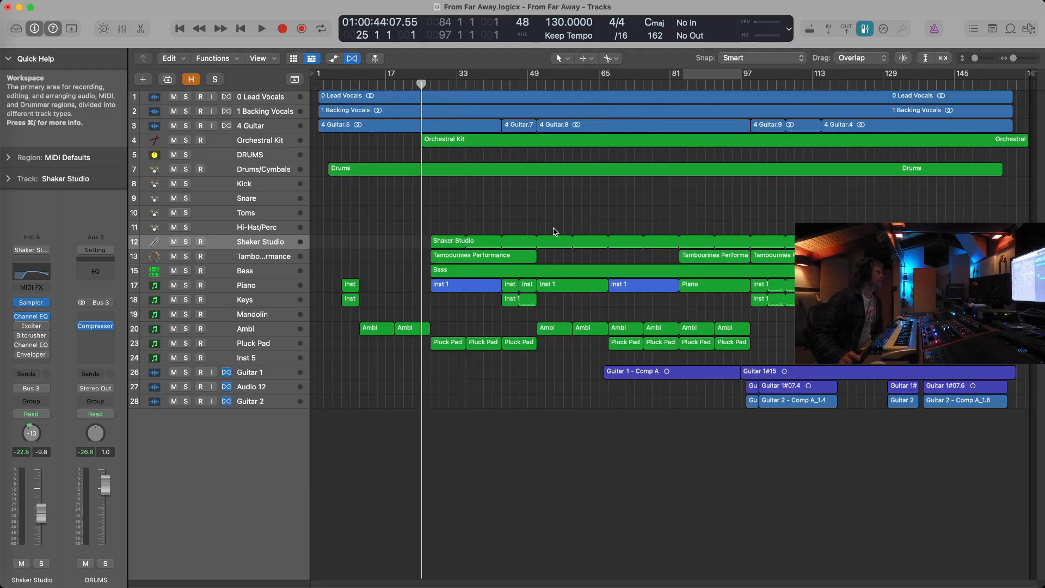